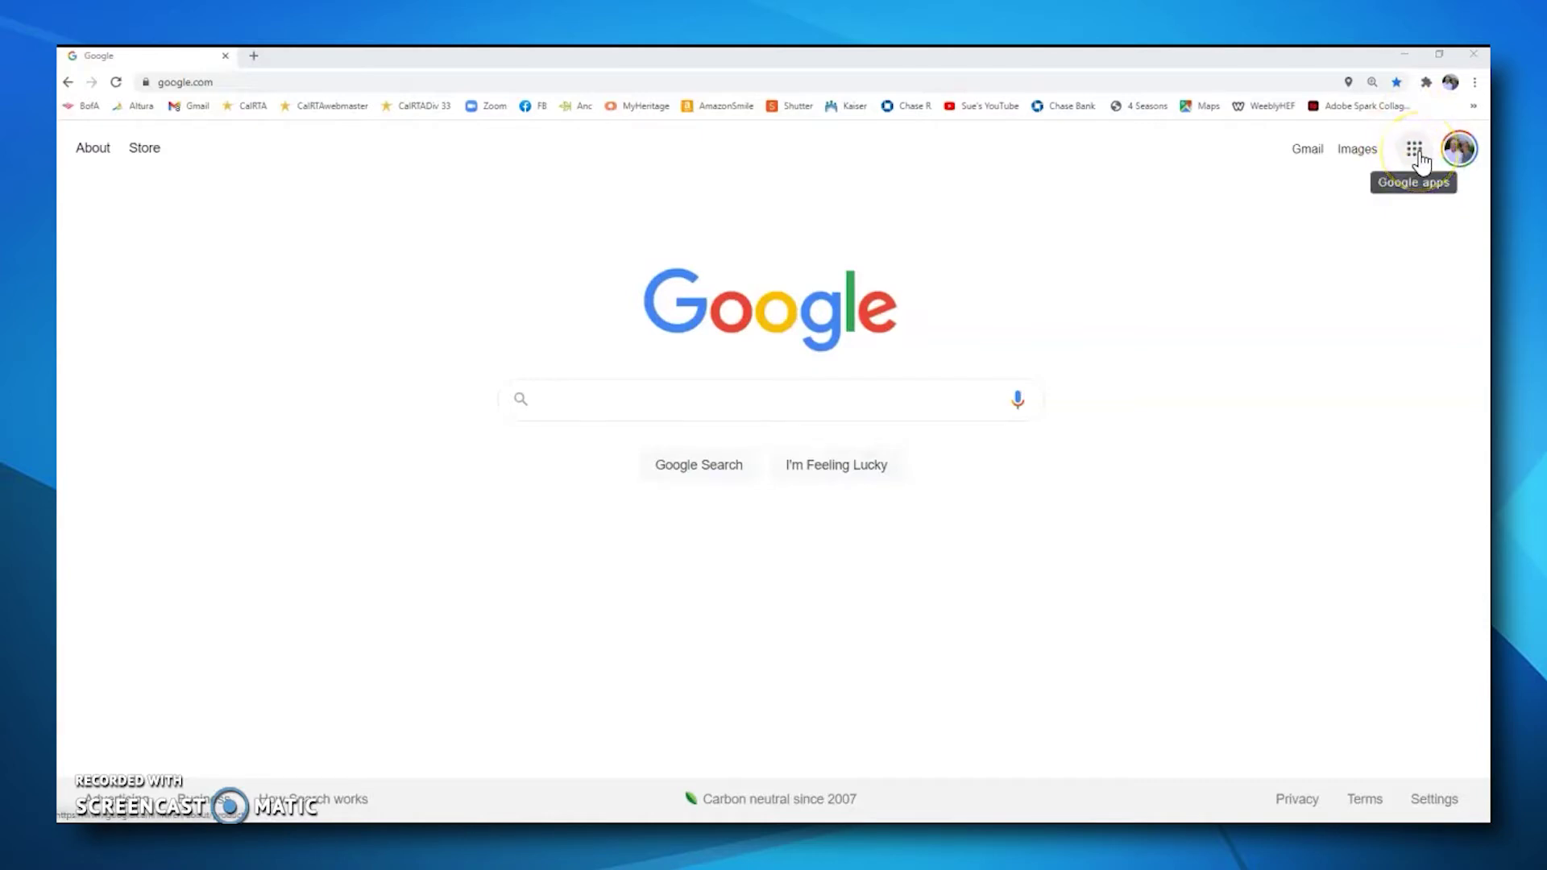
Open Google Drive from the Google apps and create a new blank Google Form.
{"action": "left_click", "coordinate": [1421, 161]}
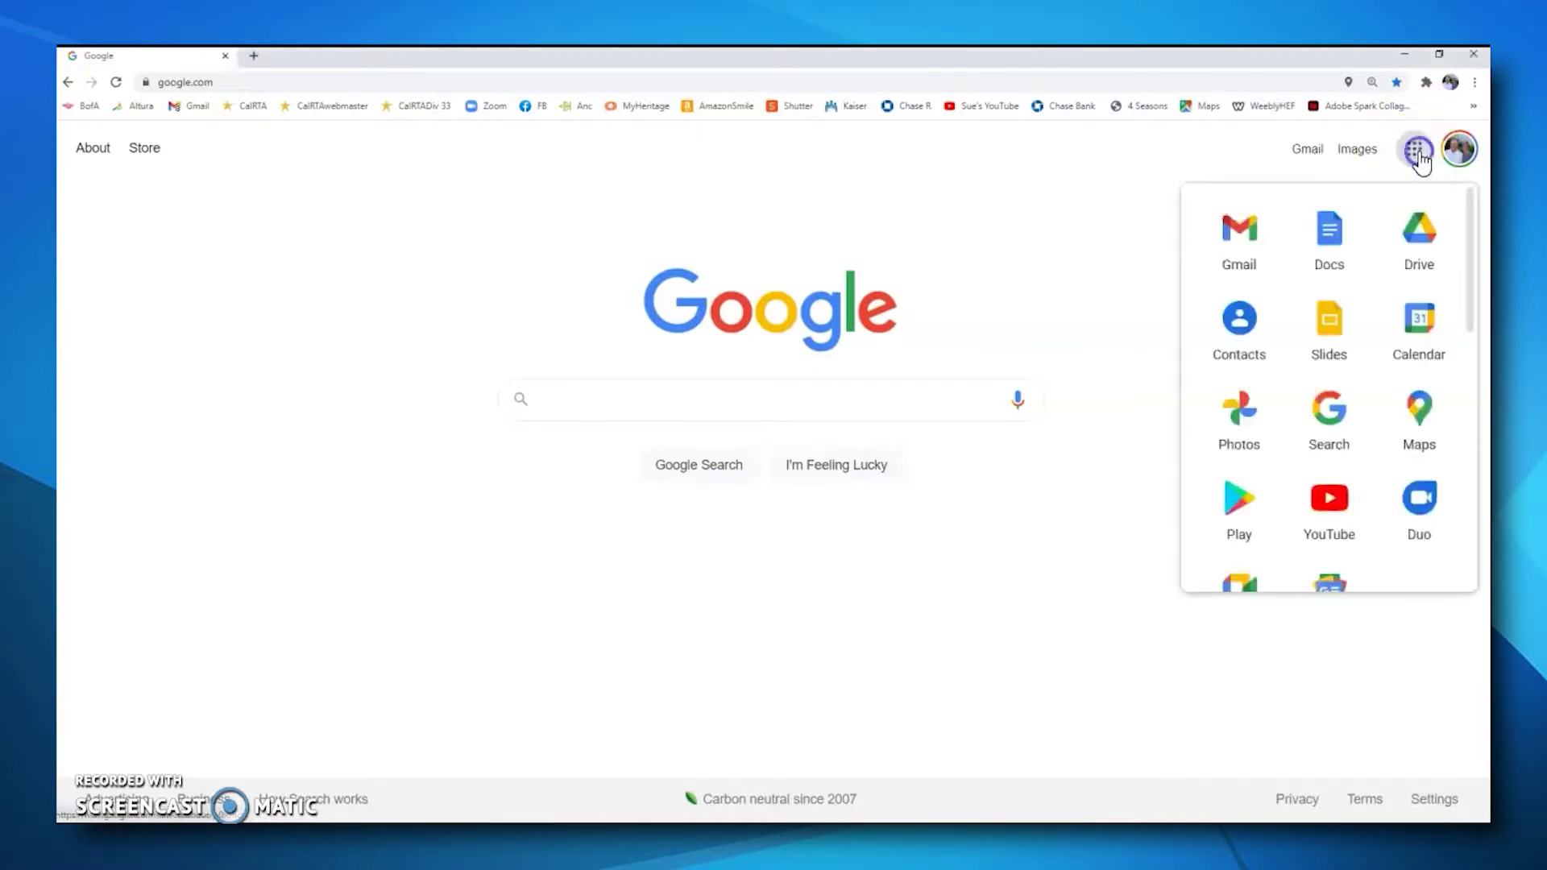
{"action": "left_click", "coordinate": [1419, 230]}
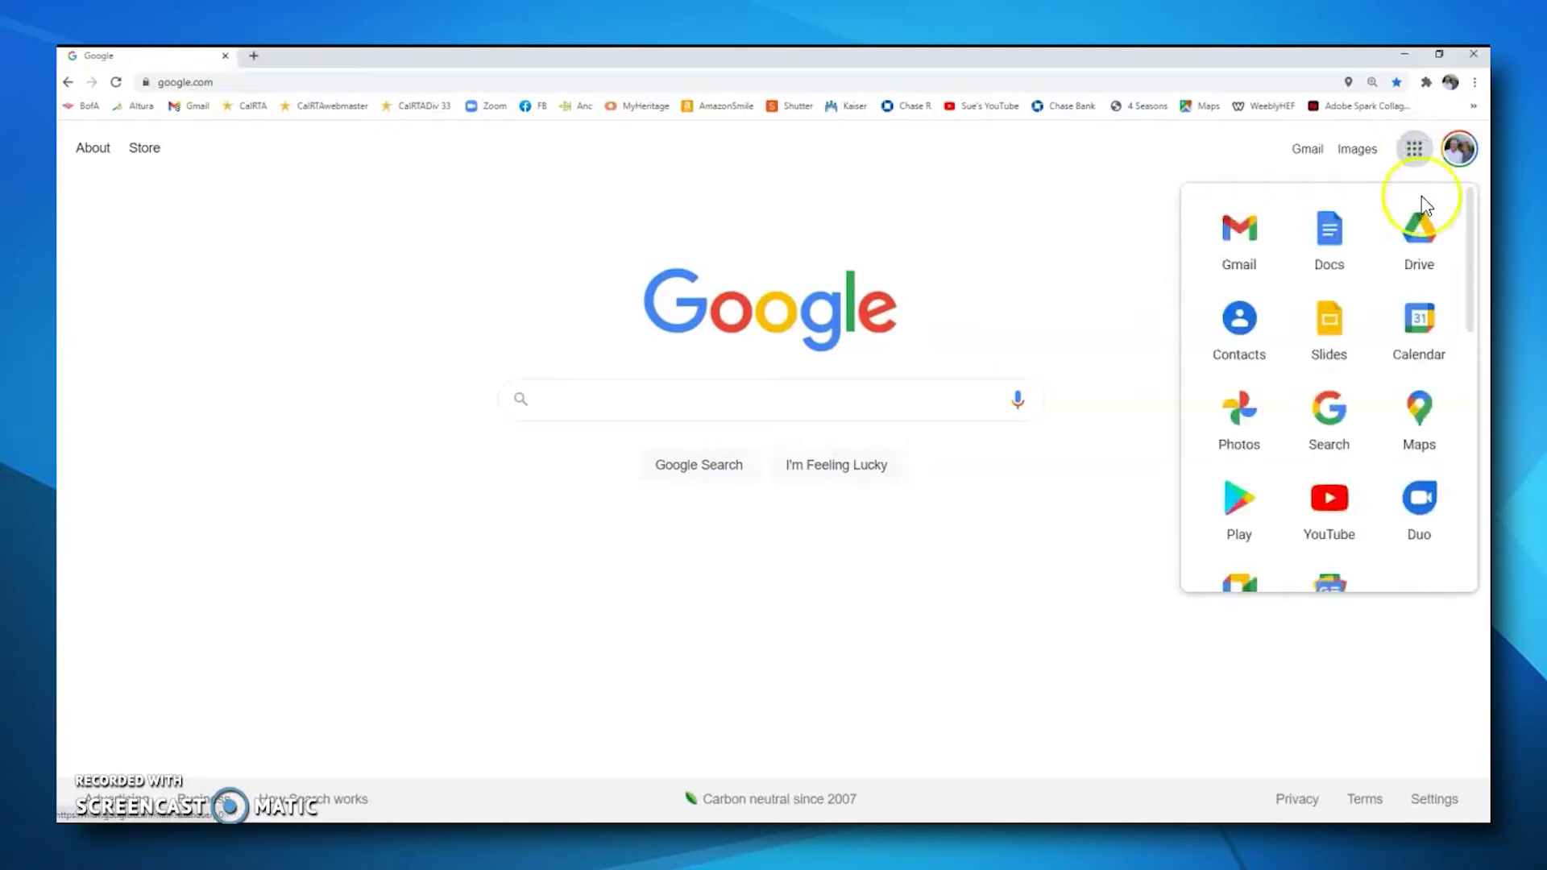
{"action": "left_click", "coordinate": [1418, 245]}
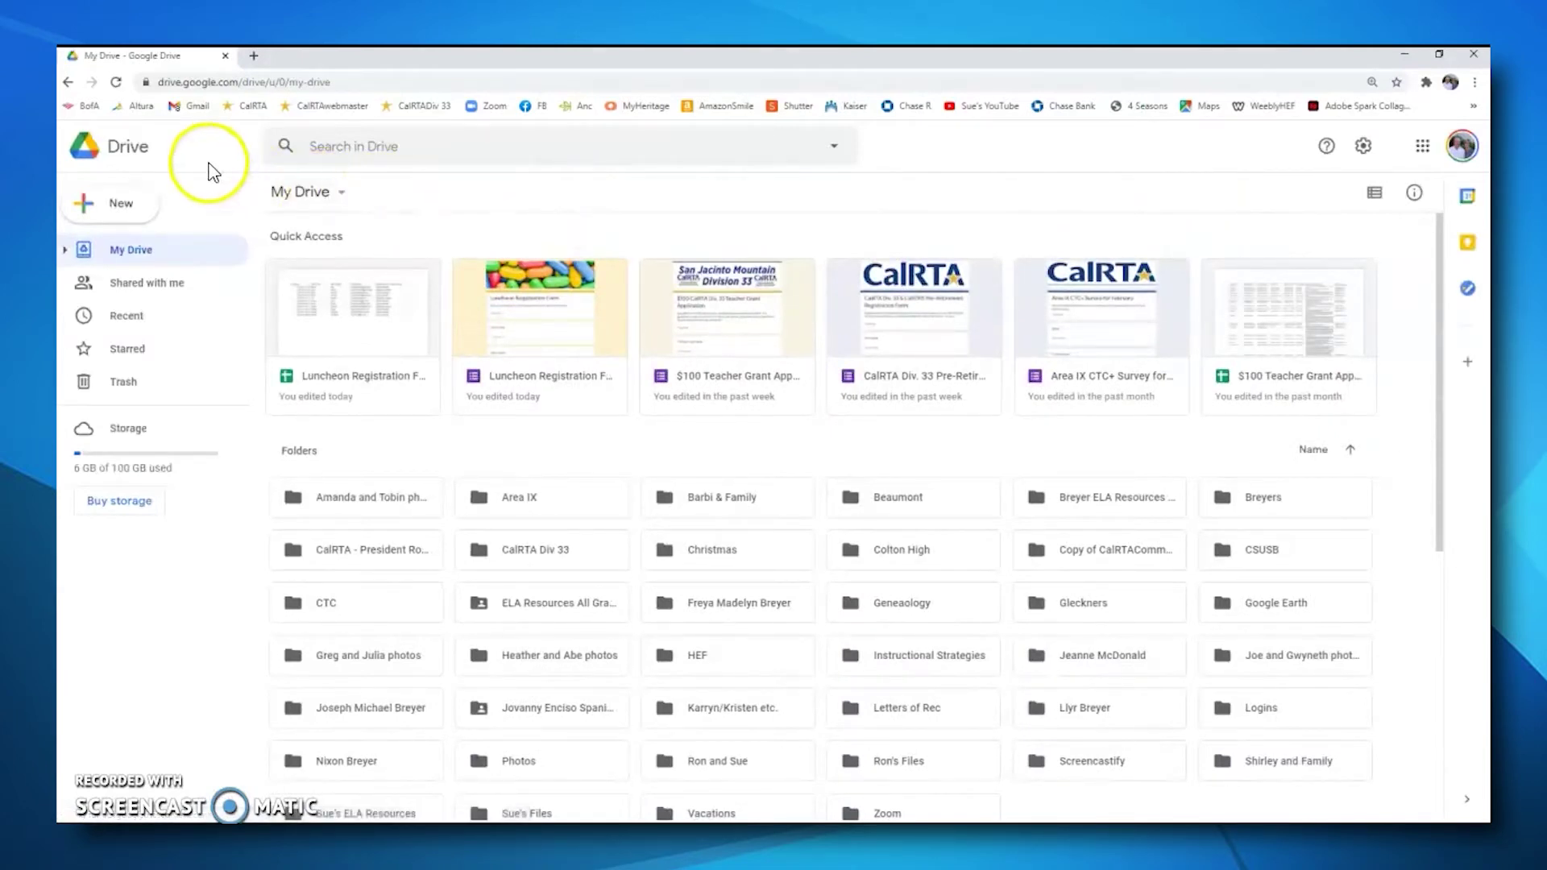
{"action": "left_click", "coordinate": [122, 208]}
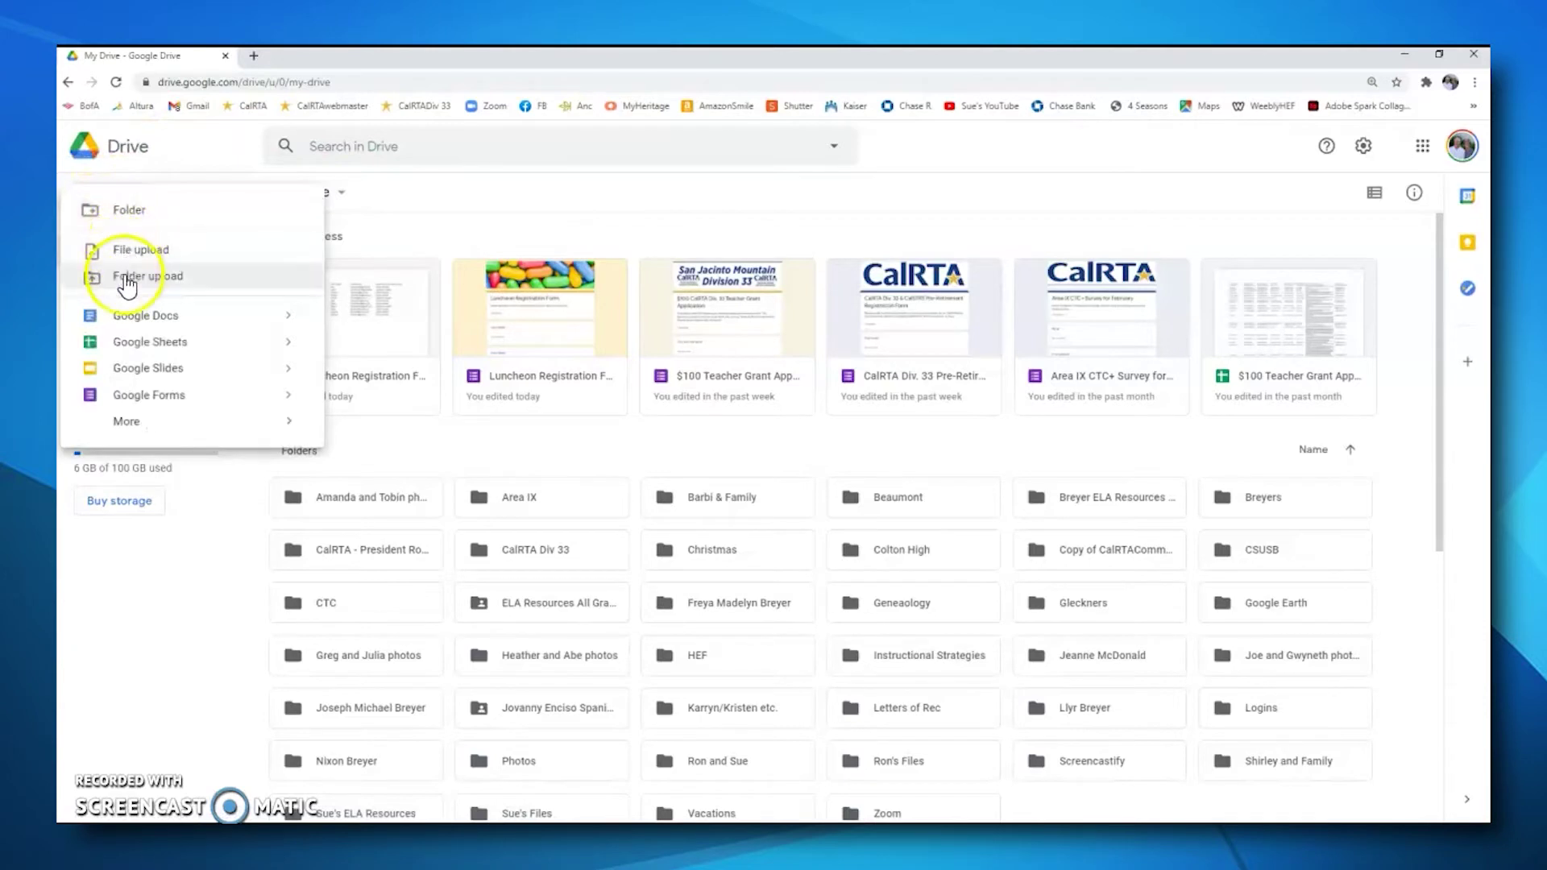
{"action": "left_click", "coordinate": [130, 399]}
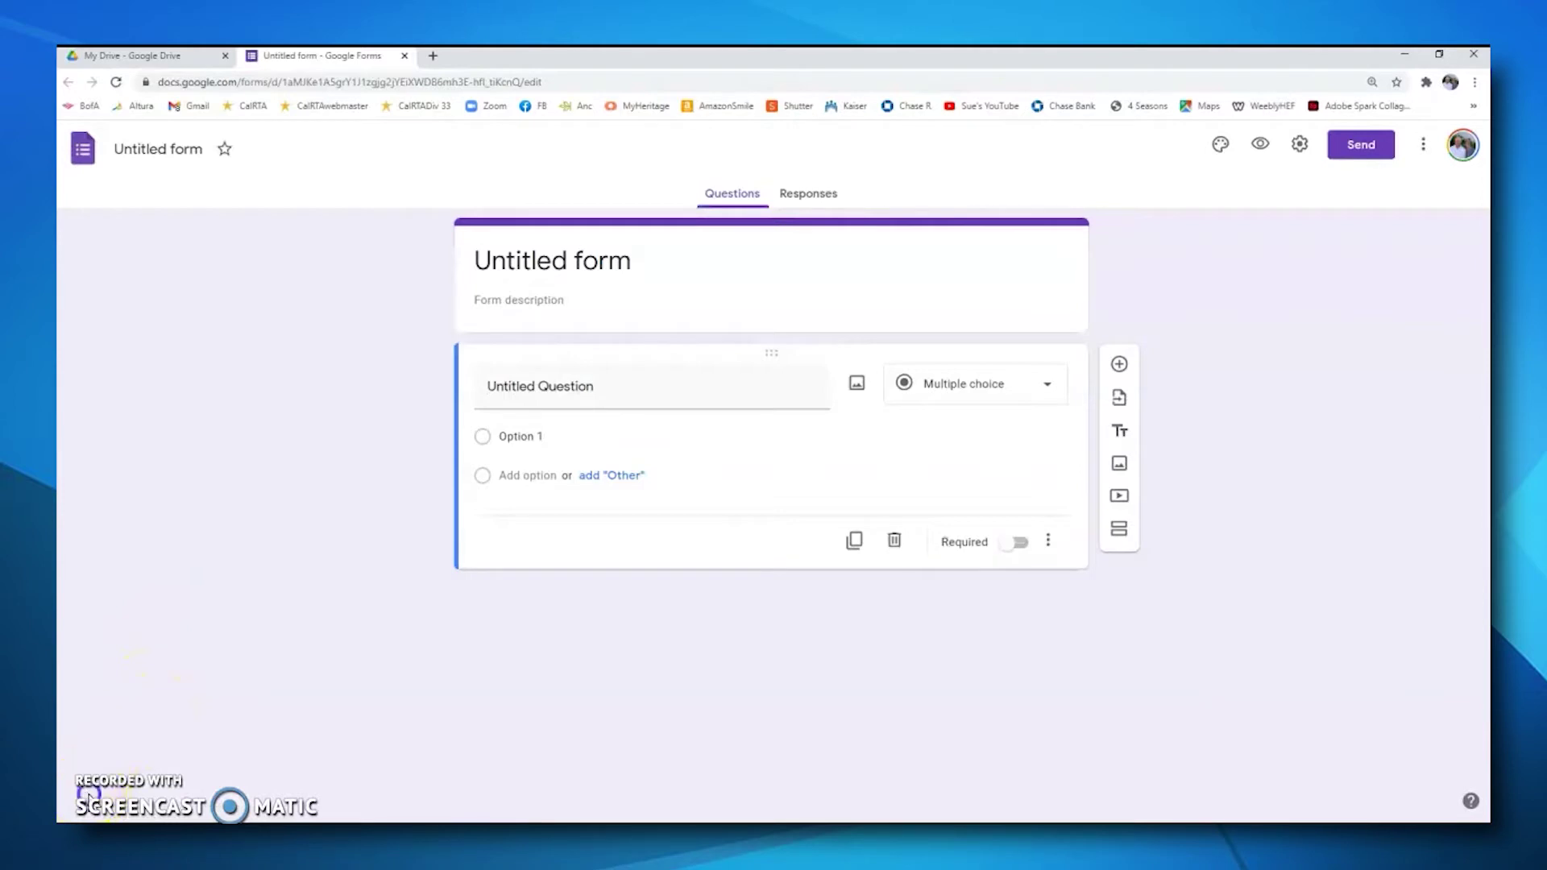
{"action": "left_click", "coordinate": [368, 751]}
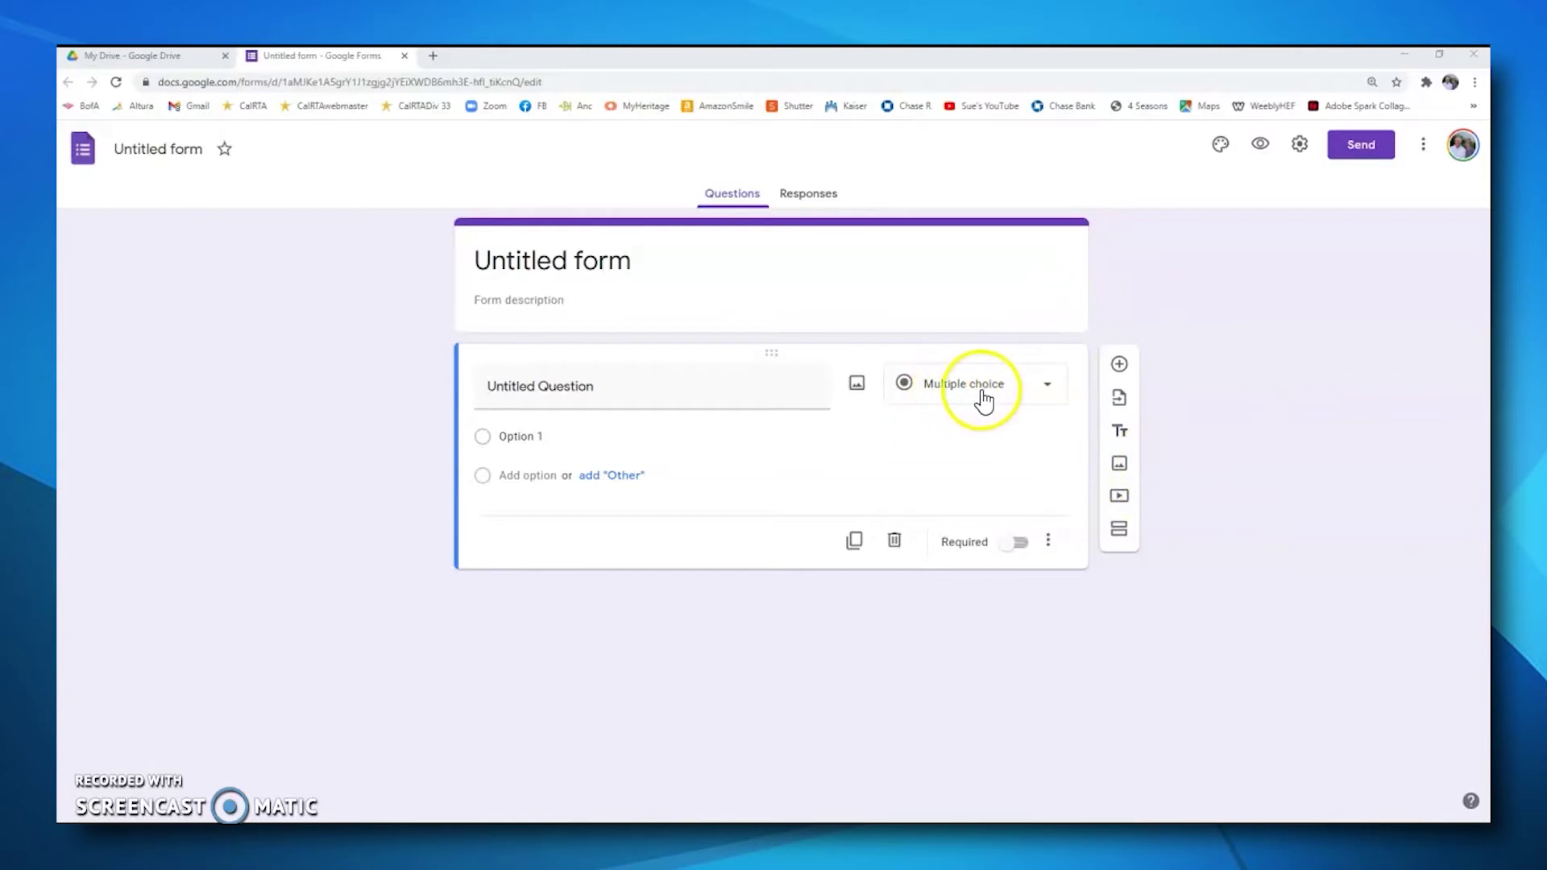
{"action": "left_click", "coordinate": [1050, 390]}
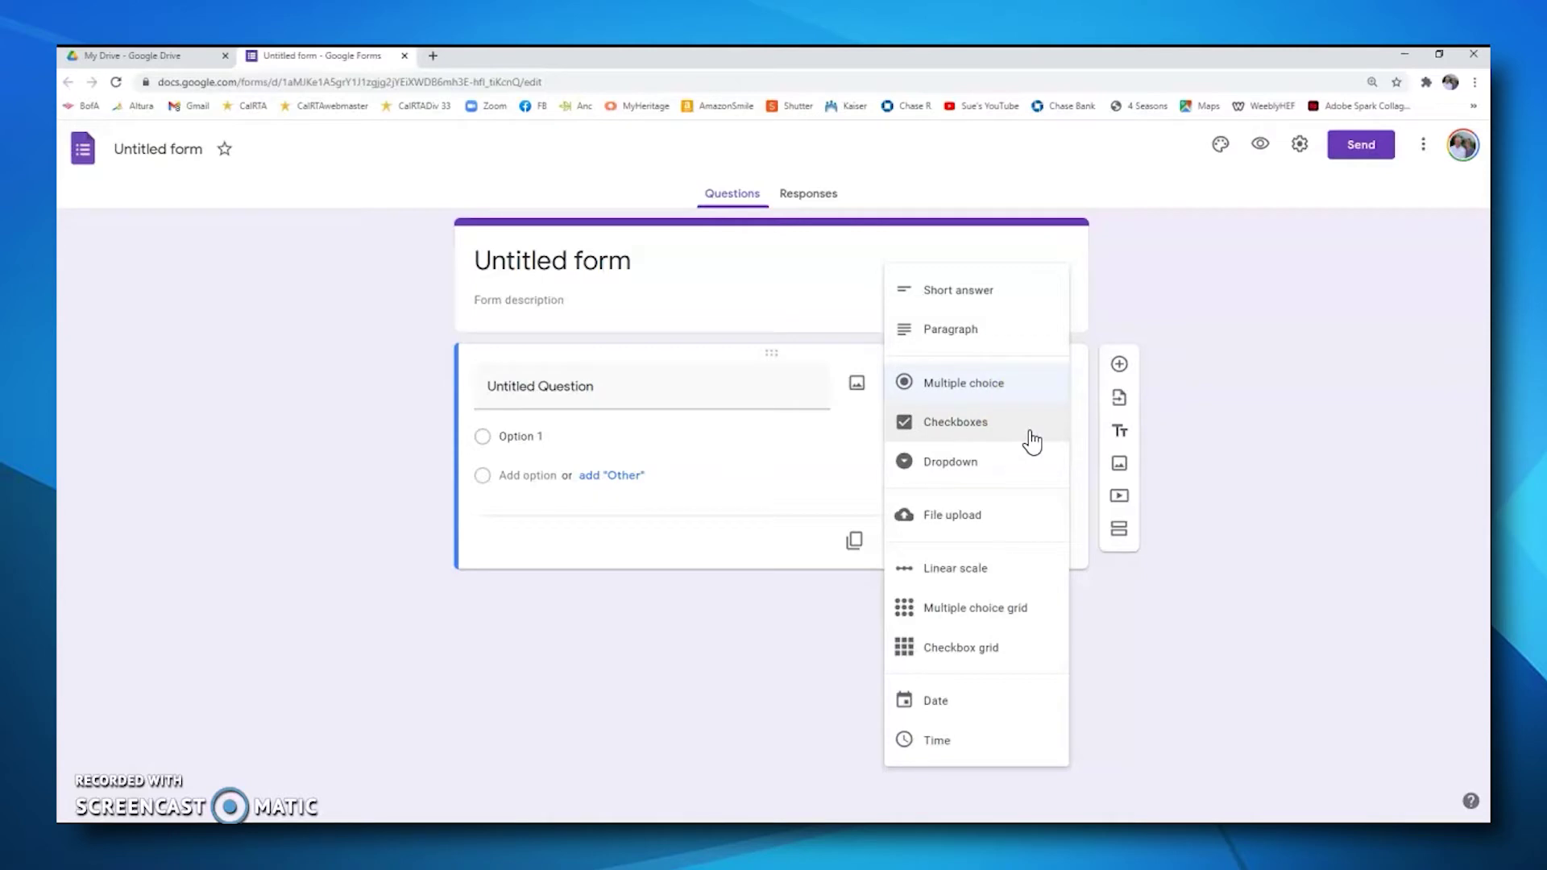
{"action": "left_click", "coordinate": [194, 719]}
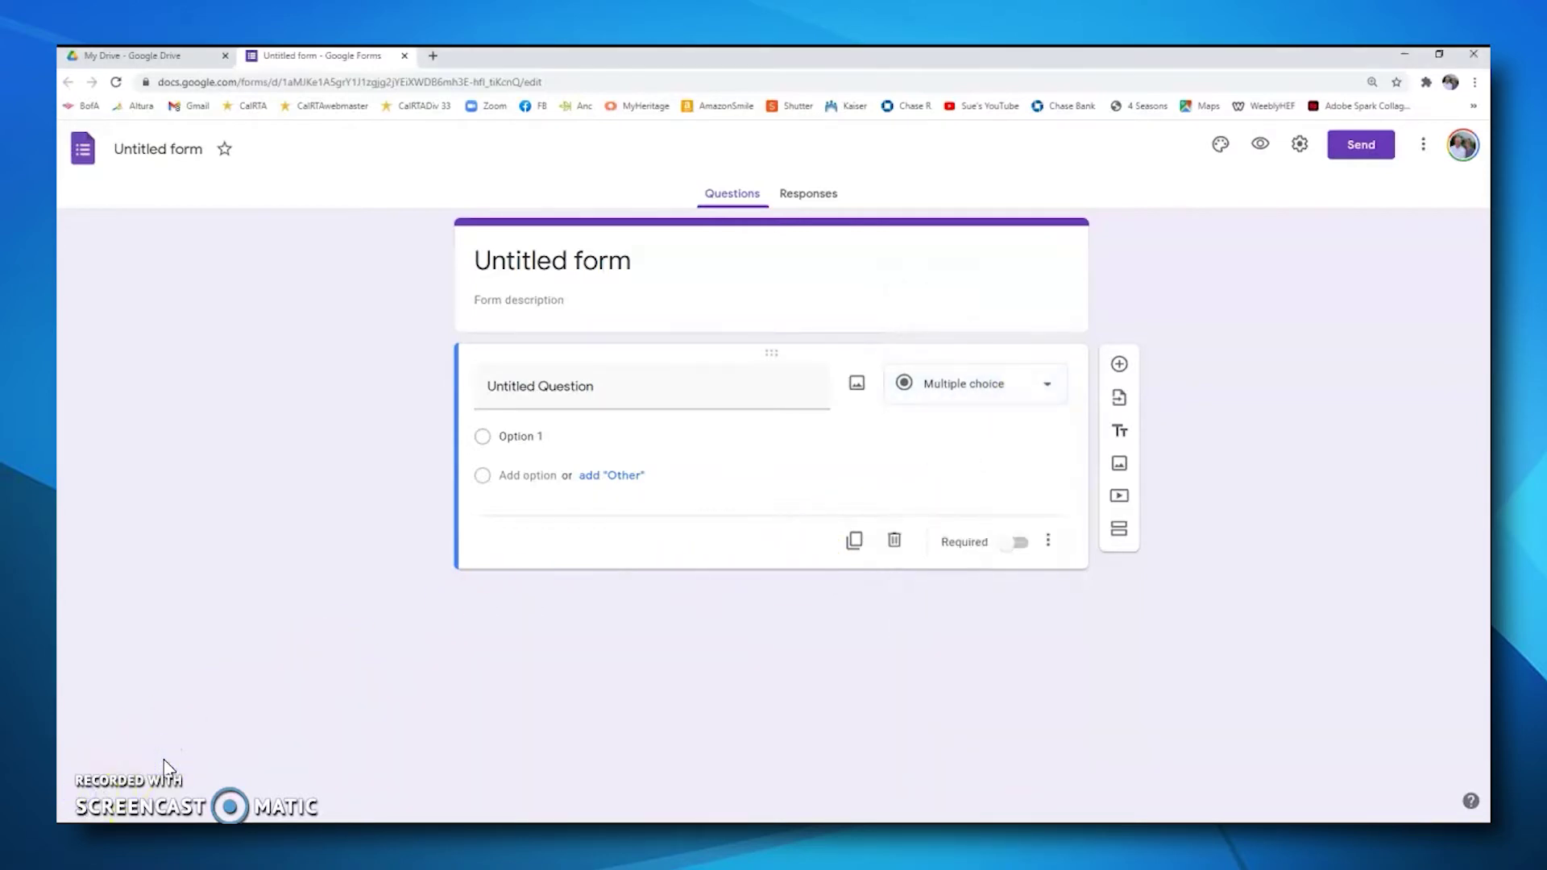
Title the form "Luncheon Registration Form".
{"action": "left_click", "coordinate": [520, 265]}
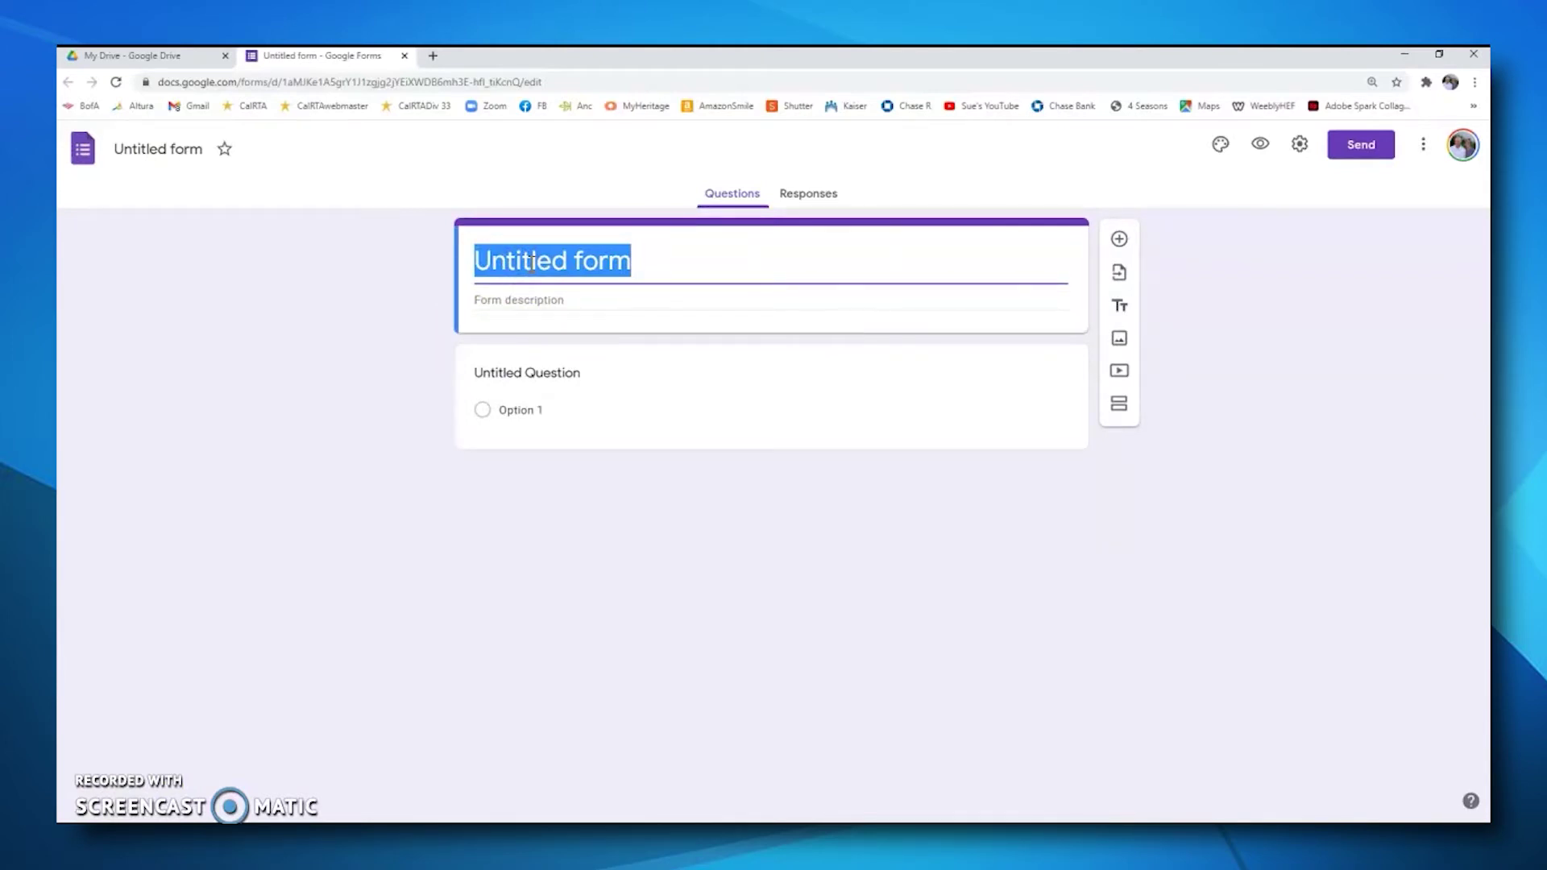
{"action": "type", "text": "L"}
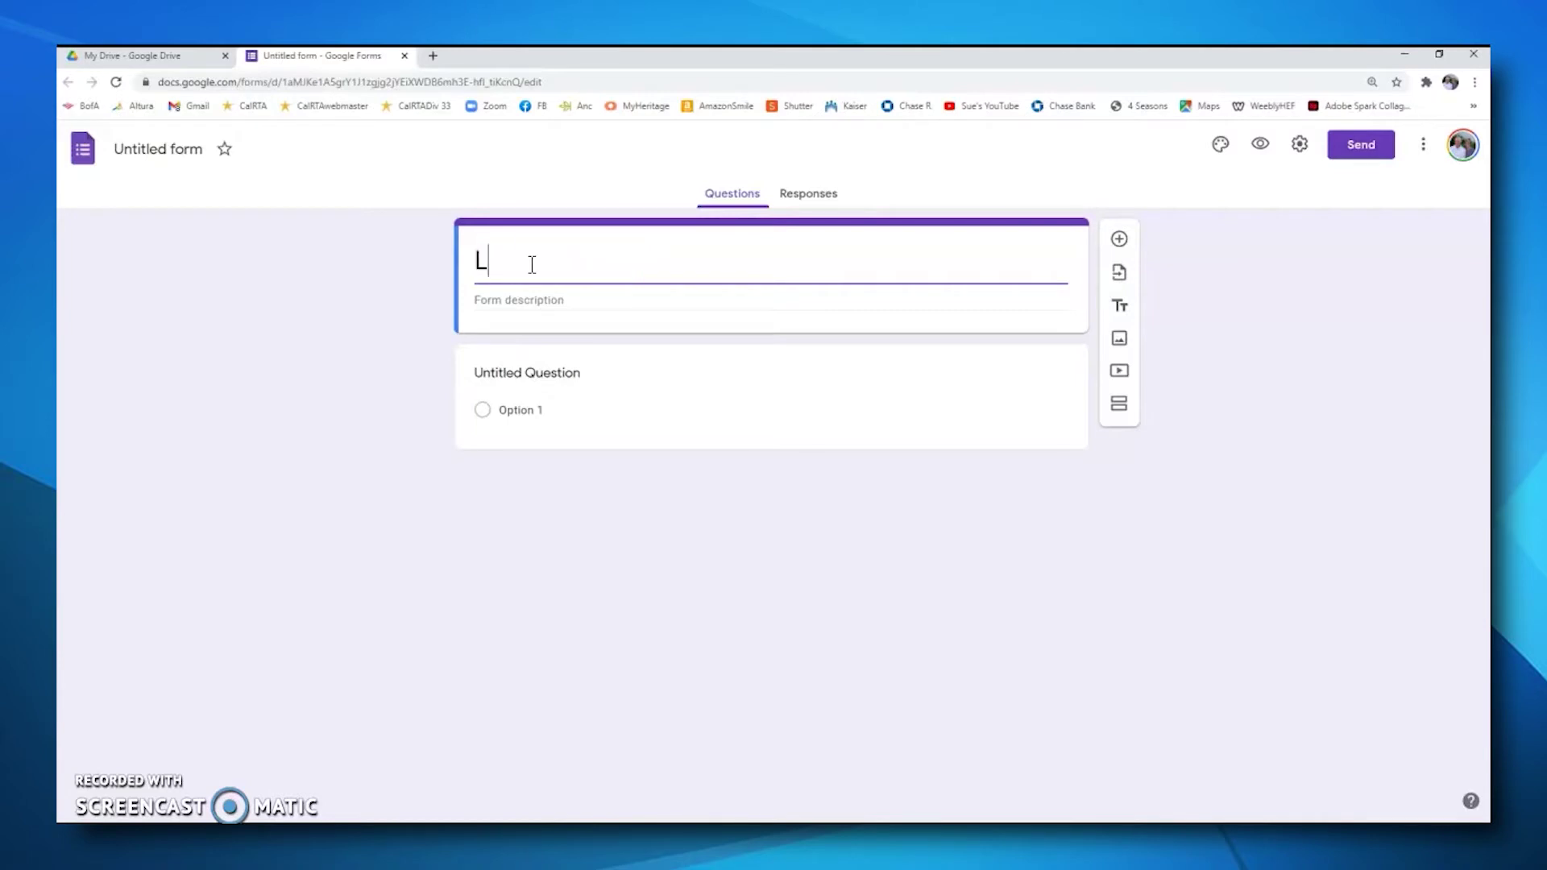
{"action": "type", "text": "uncheon R"}
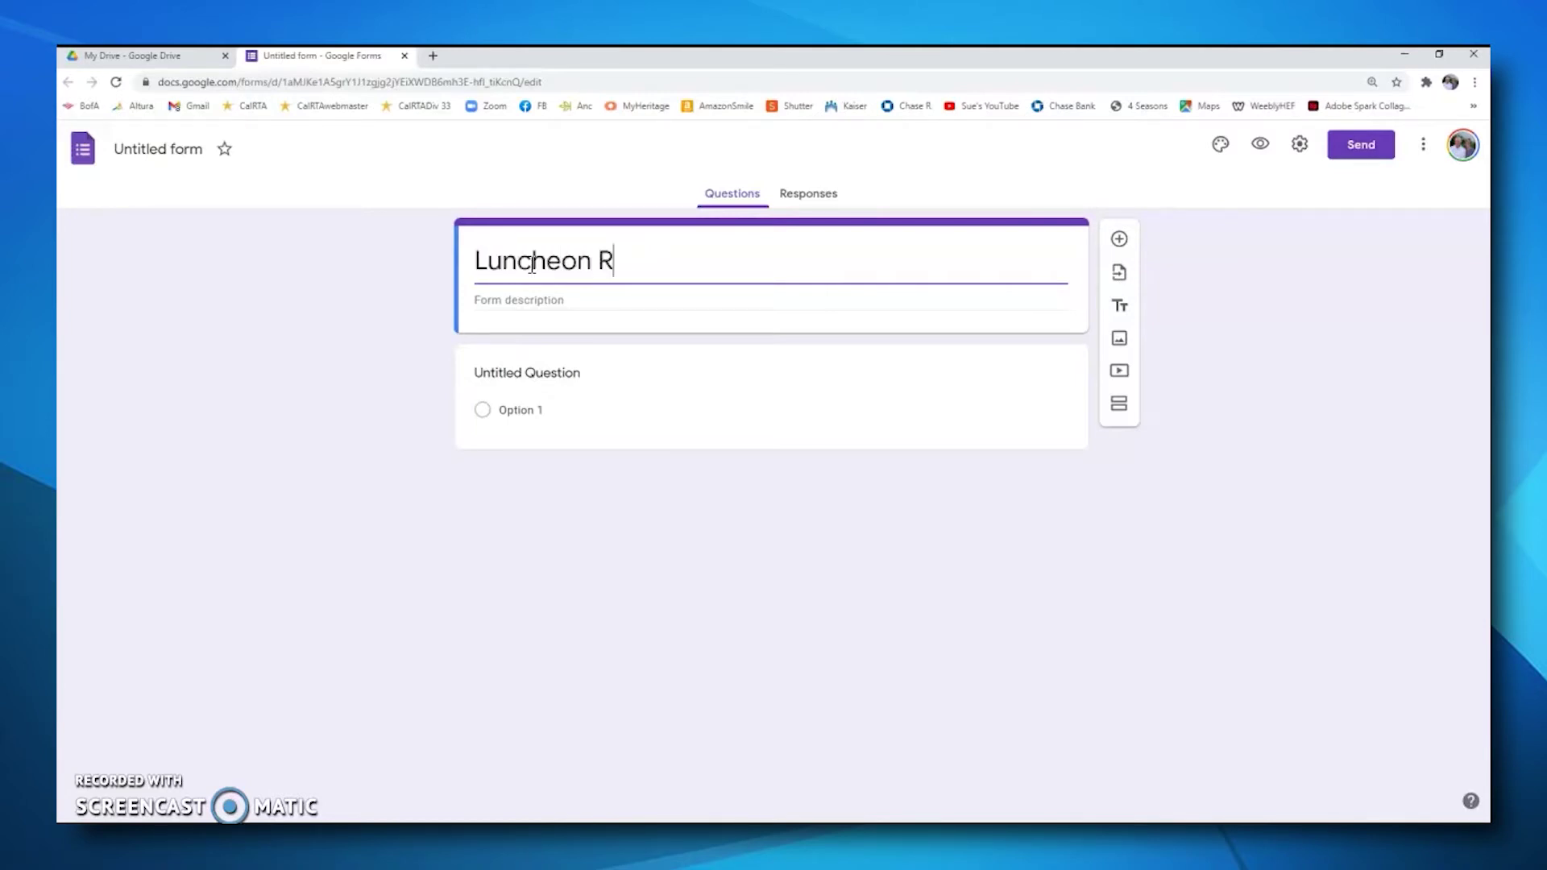
{"action": "type", "text": "egistration Form"}
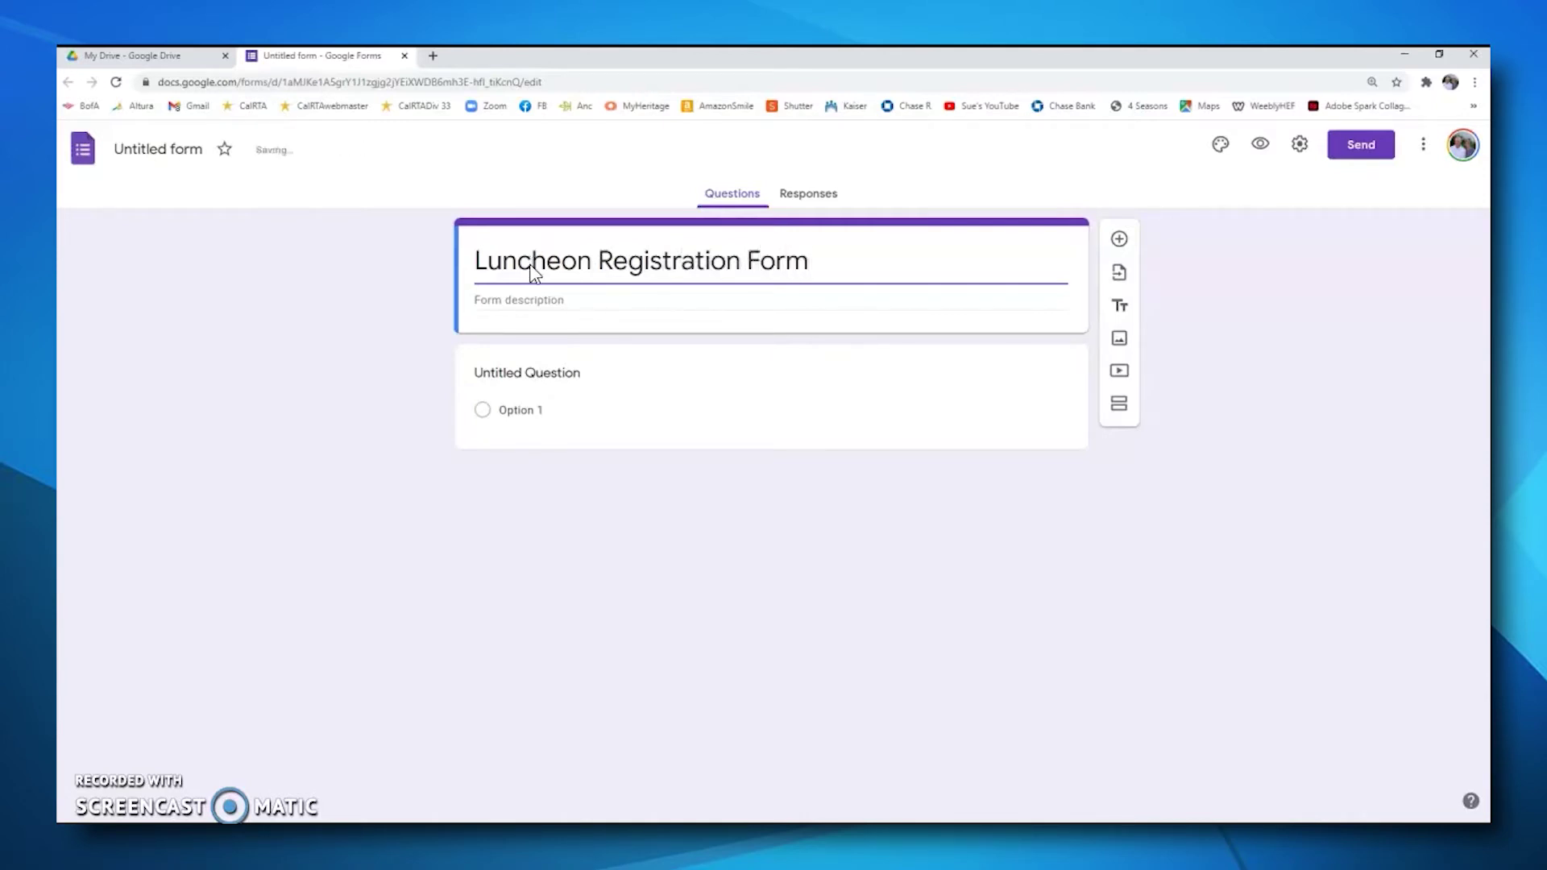
Enter the form description "Please respond to all items on this registration form.".
{"action": "left_click", "coordinate": [524, 302]}
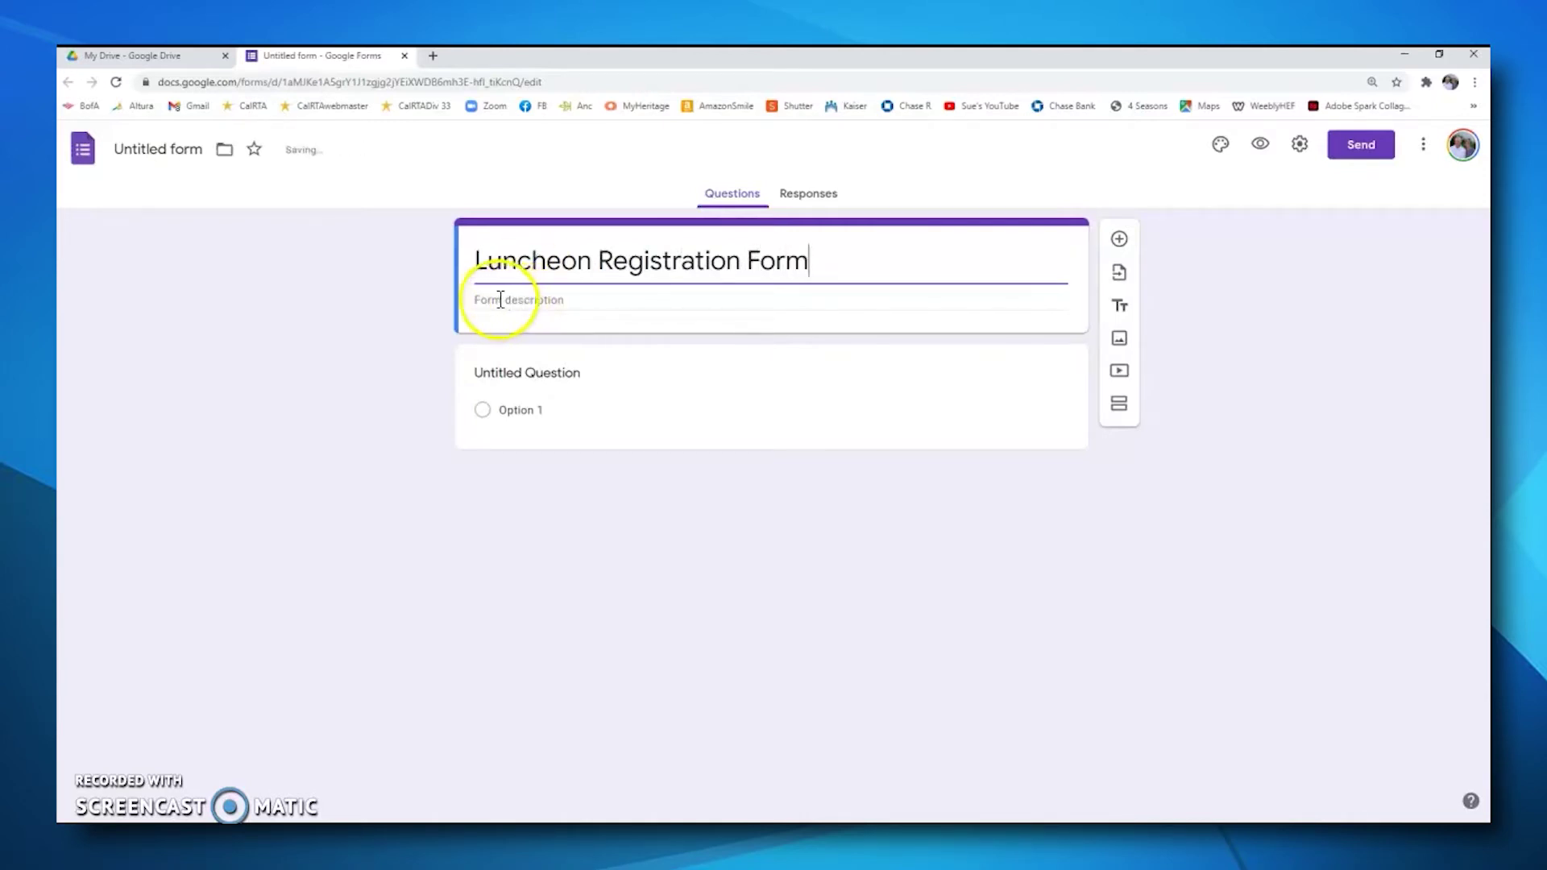
{"action": "left_click", "coordinate": [493, 299]}
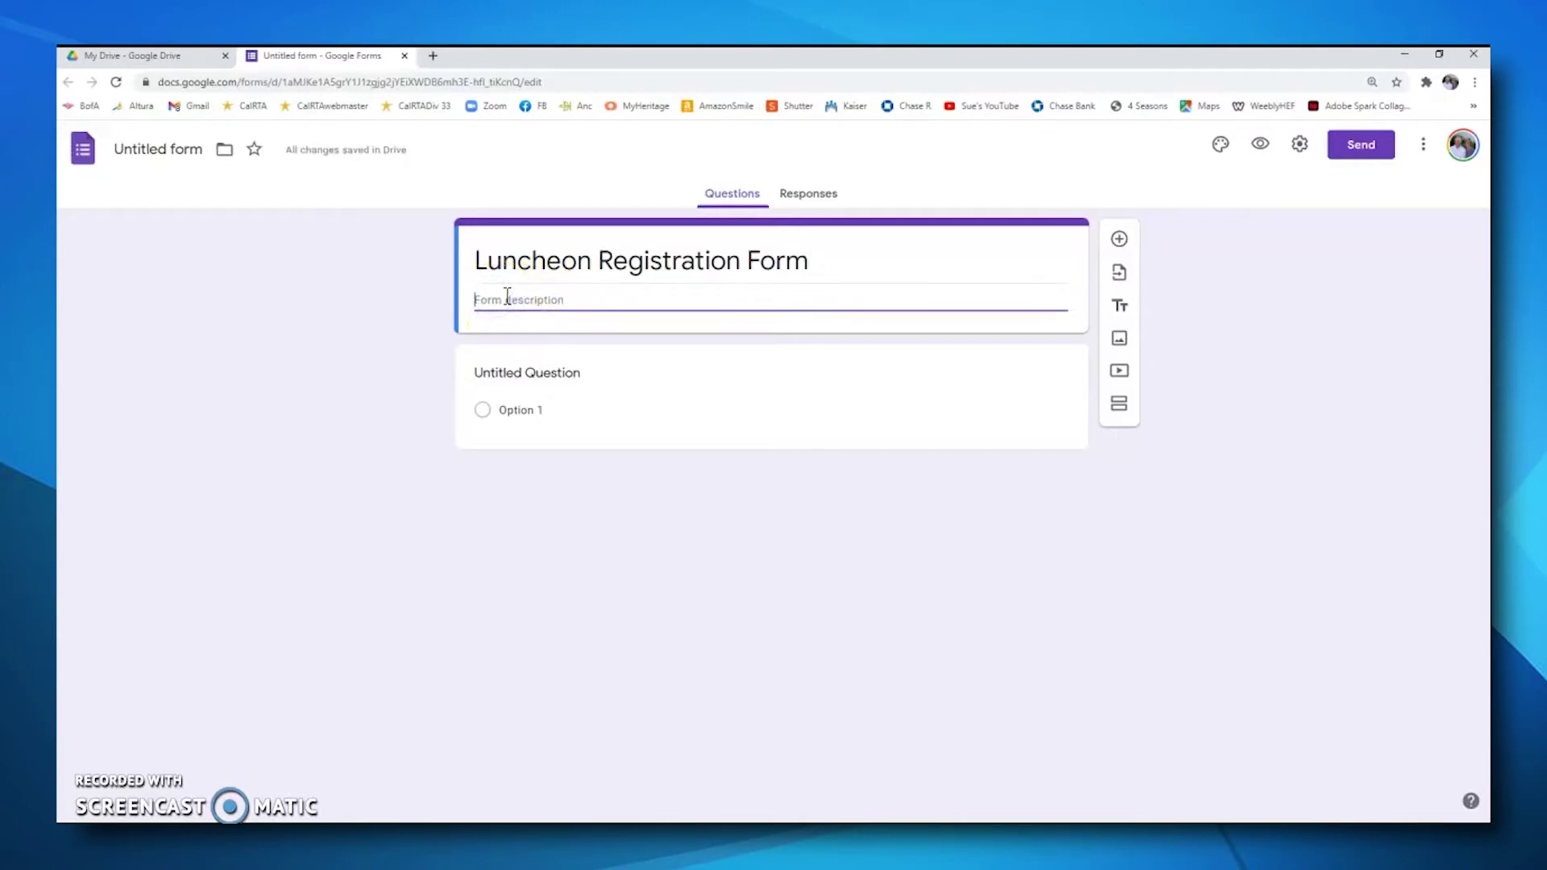
{"action": "type", "text": "Please respond to all items on"}
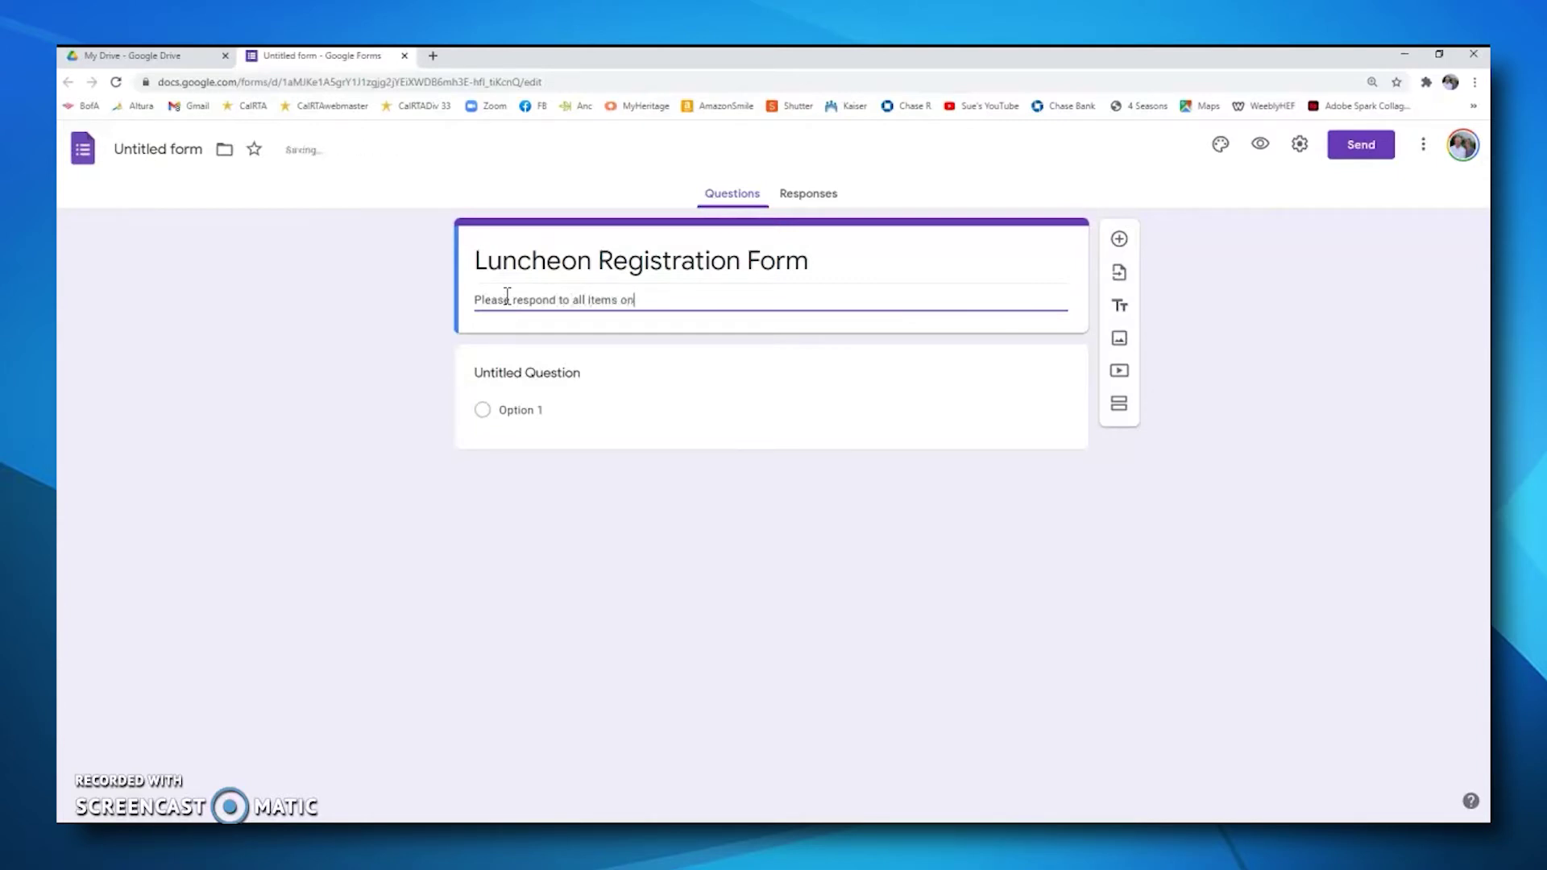
{"action": "type", "text": " this registration form."}
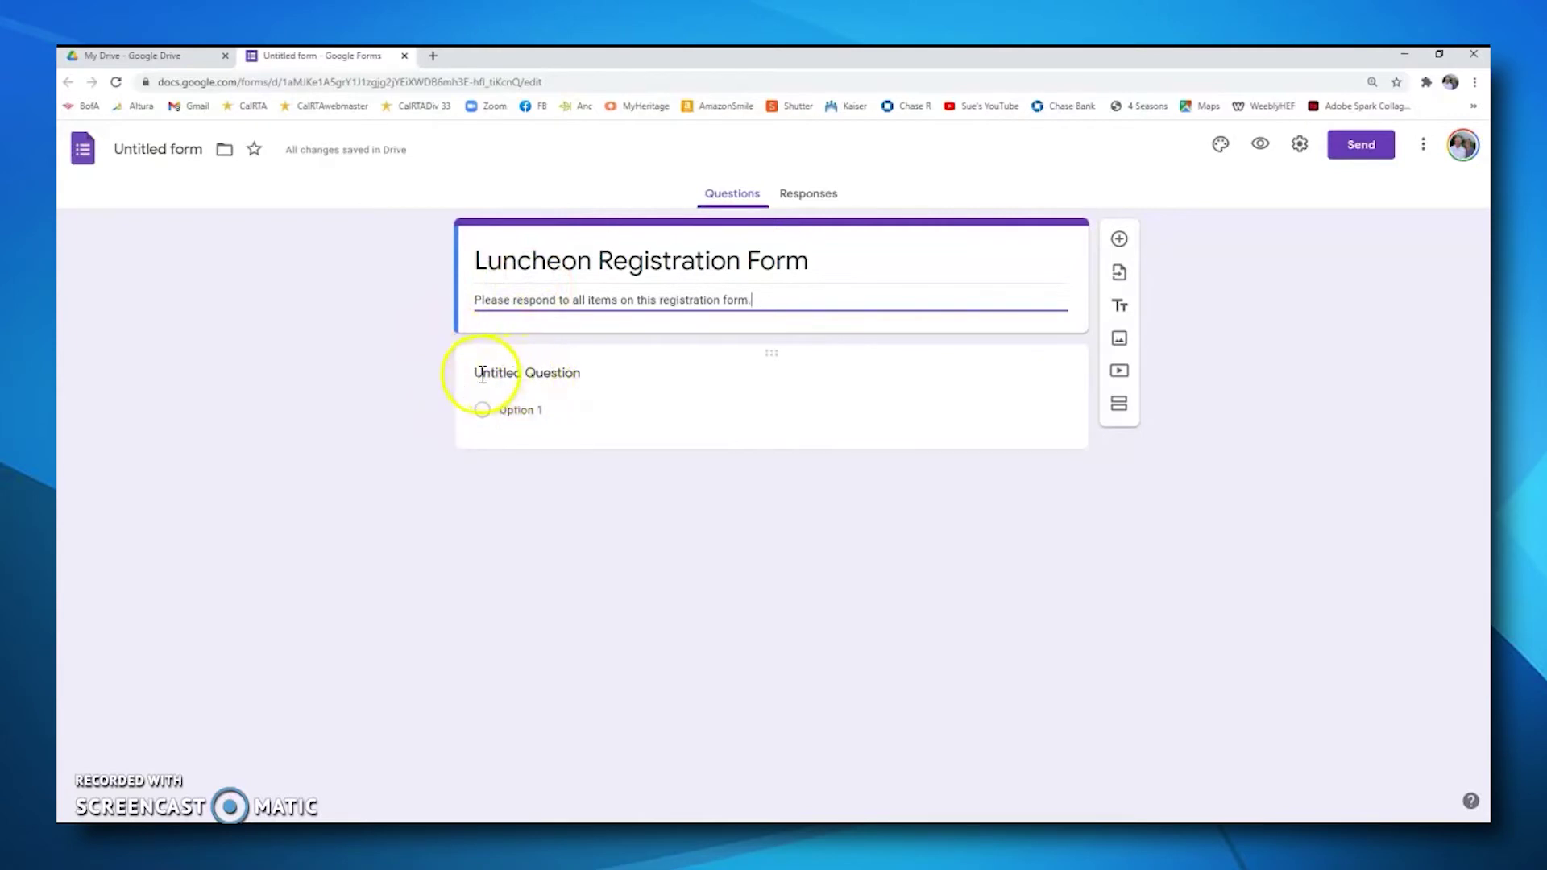
Turn the untitled question into a required short answer question titled "LAST NAME".
{"action": "left_click", "coordinate": [569, 374]}
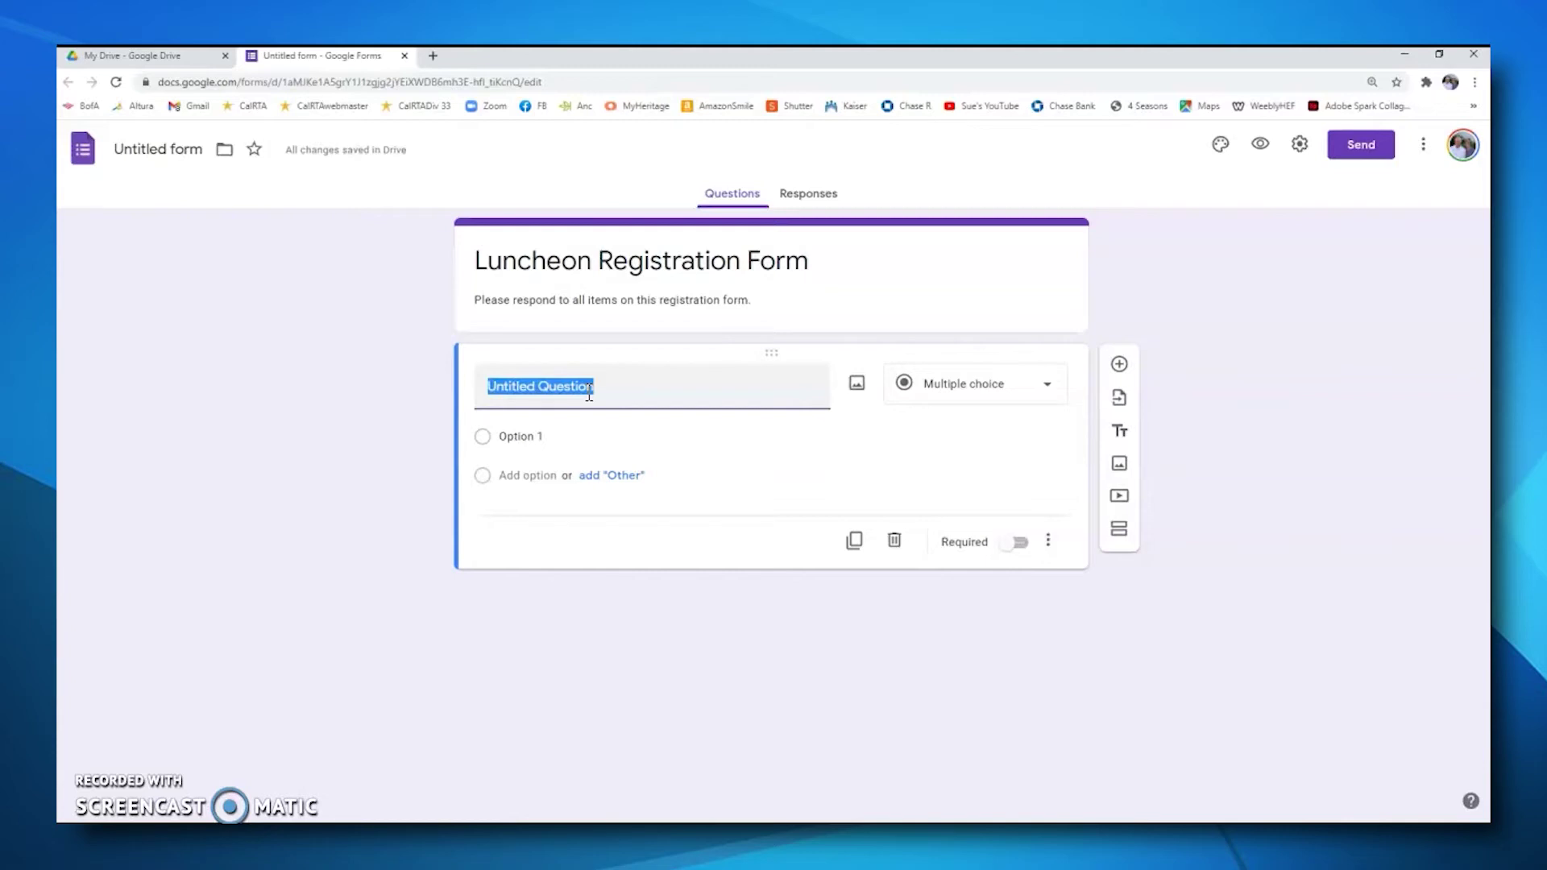
{"action": "type", "text": "LAST NAME"}
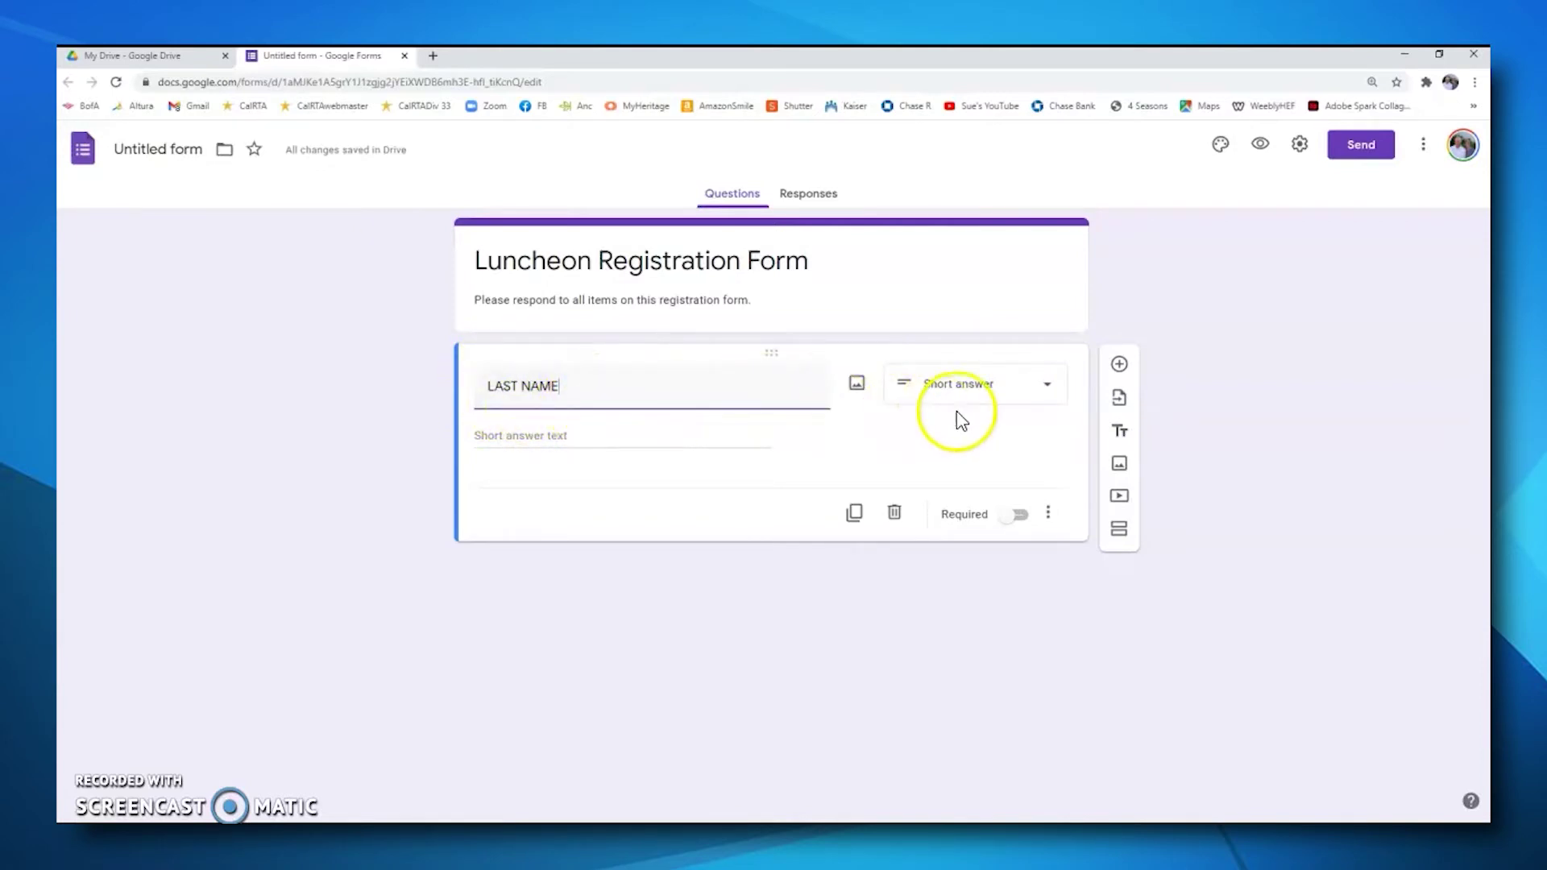
{"action": "left_click", "coordinate": [1021, 516]}
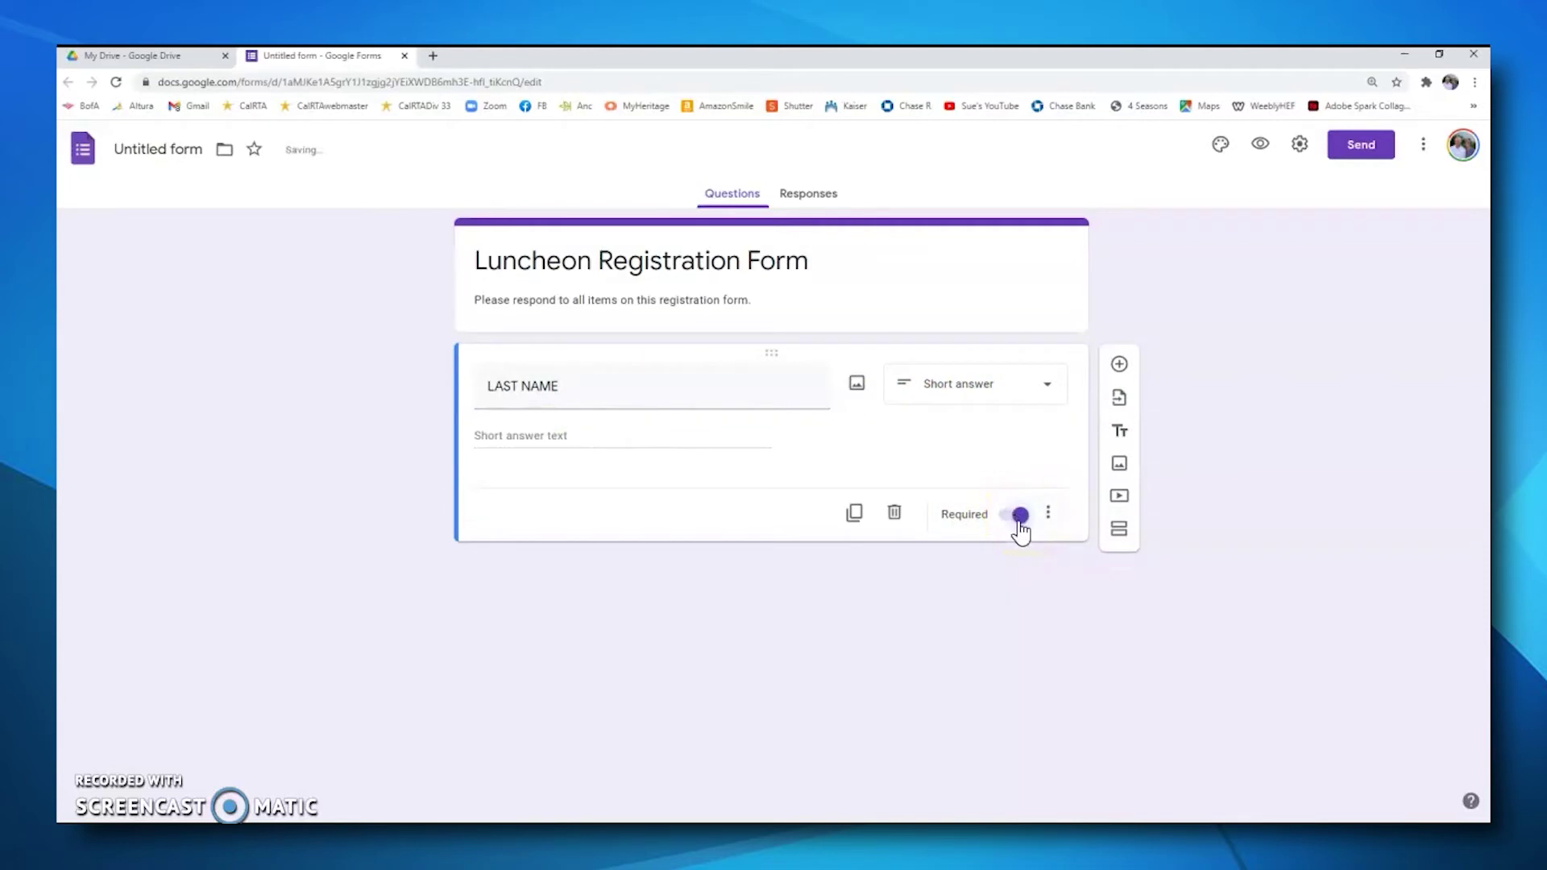
{"action": "left_click", "coordinate": [996, 533]}
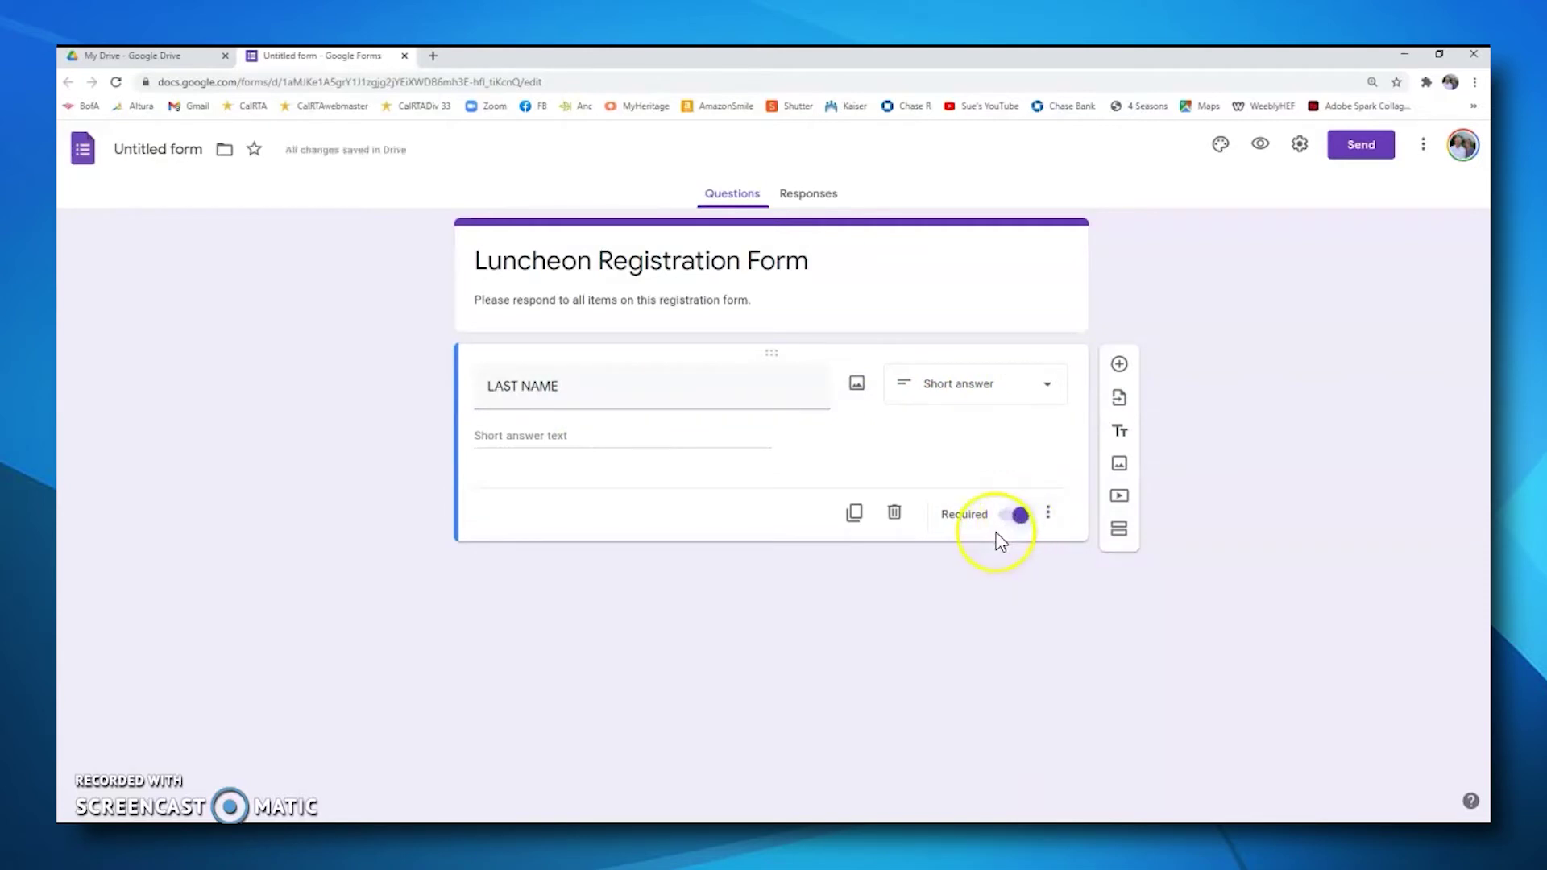
{"action": "left_click", "coordinate": [975, 530]}
{"action": "left_click", "coordinate": [839, 459]}
{"action": "left_click", "coordinate": [776, 421]}
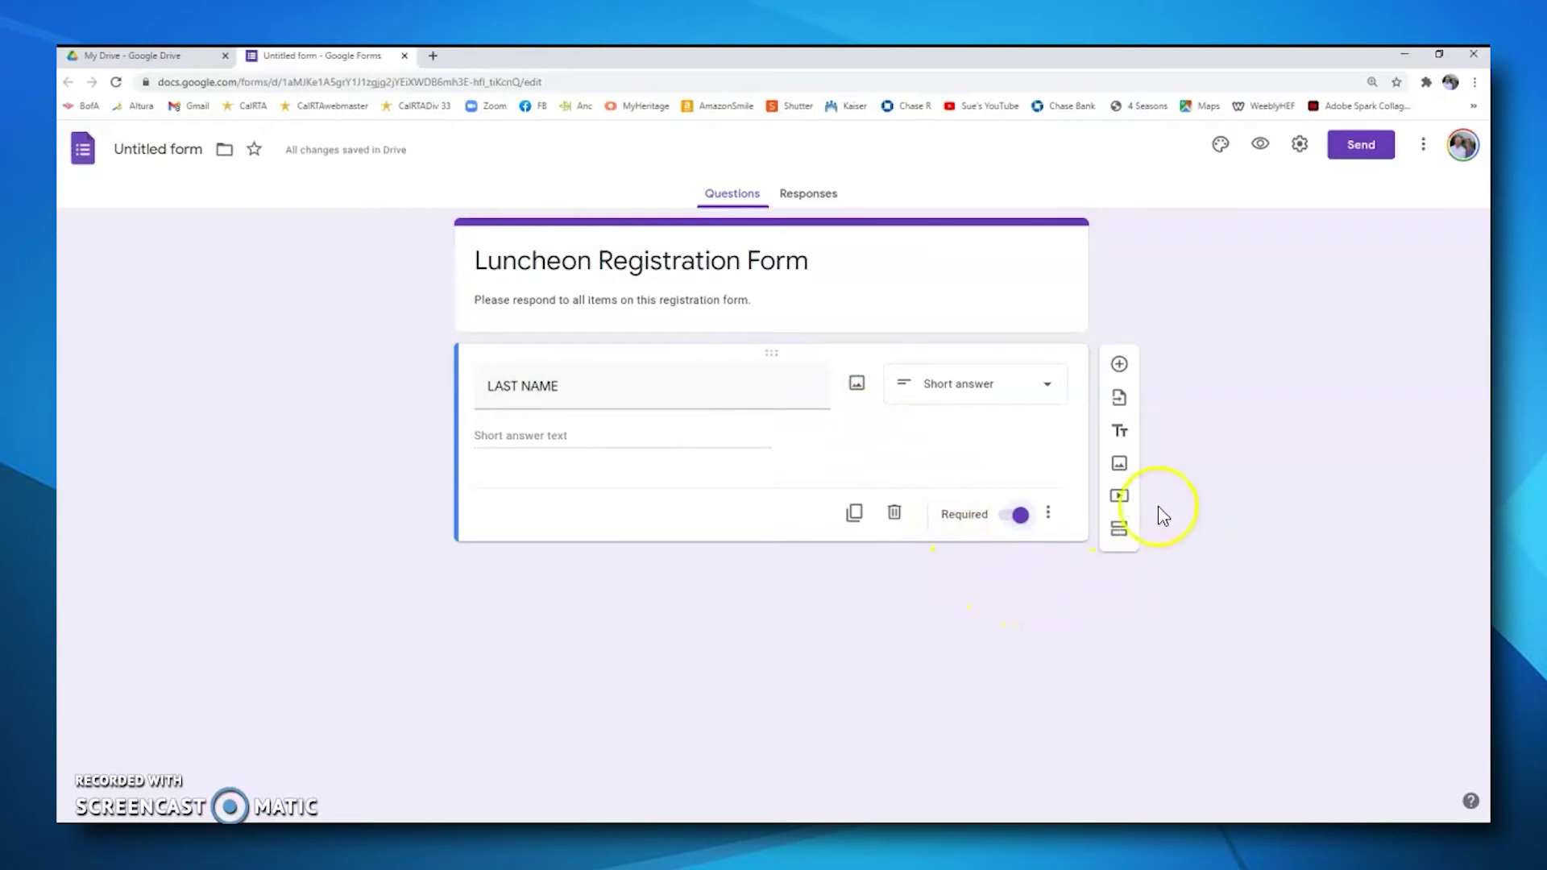
Add a required short answer question titled "FIRST NAME" below the LAST NAME question.
{"action": "left_click", "coordinate": [1120, 367]}
{"action": "left_click", "coordinate": [516, 513]}
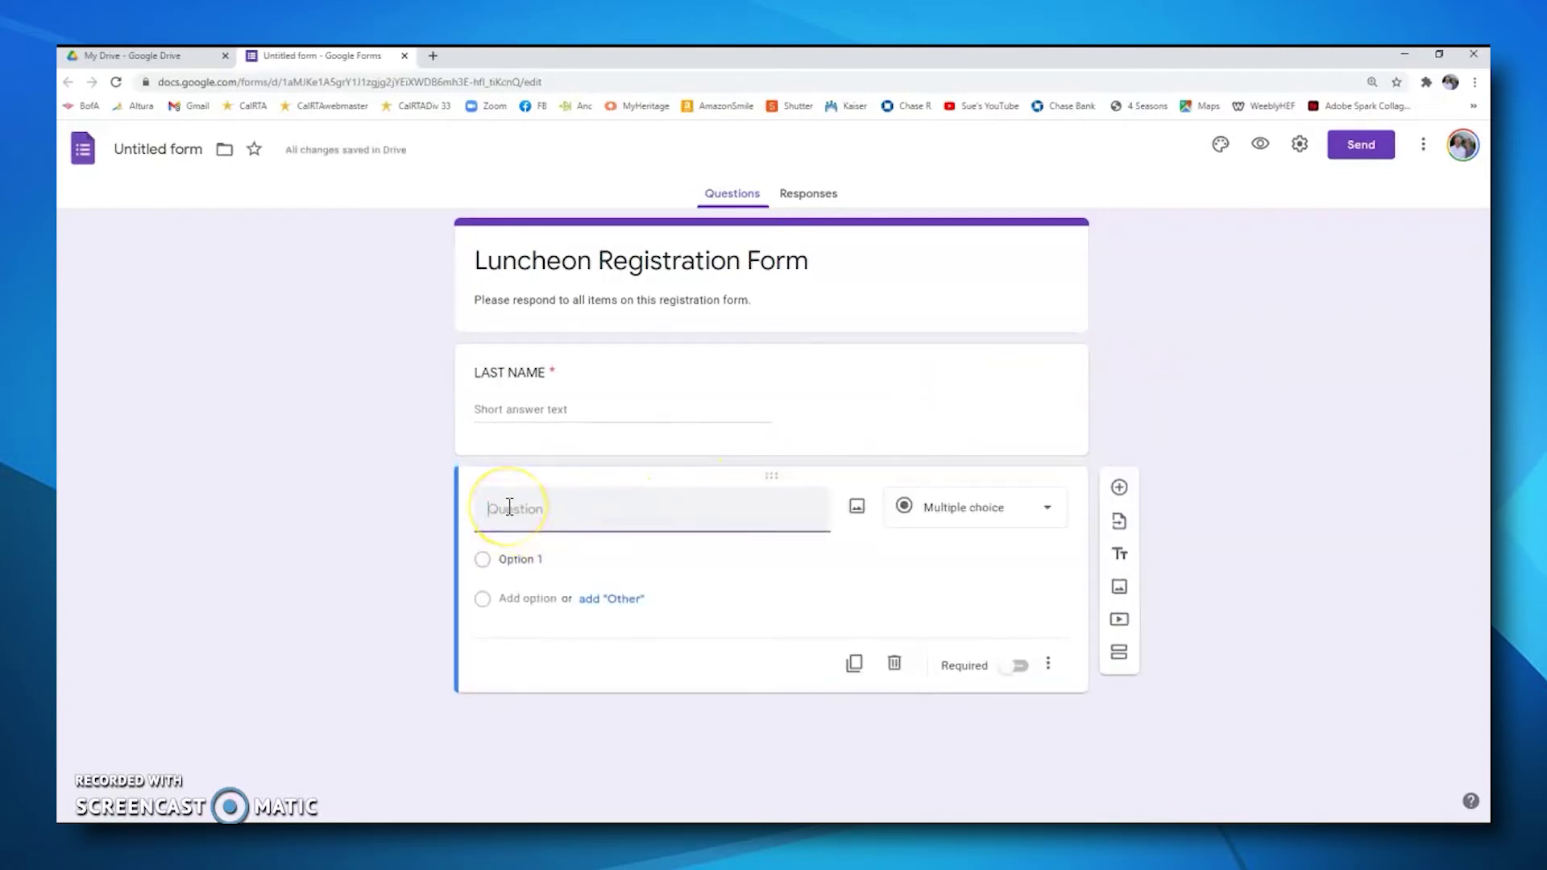
{"action": "left_click", "coordinate": [510, 506]}
{"action": "type", "text": "Fl"}
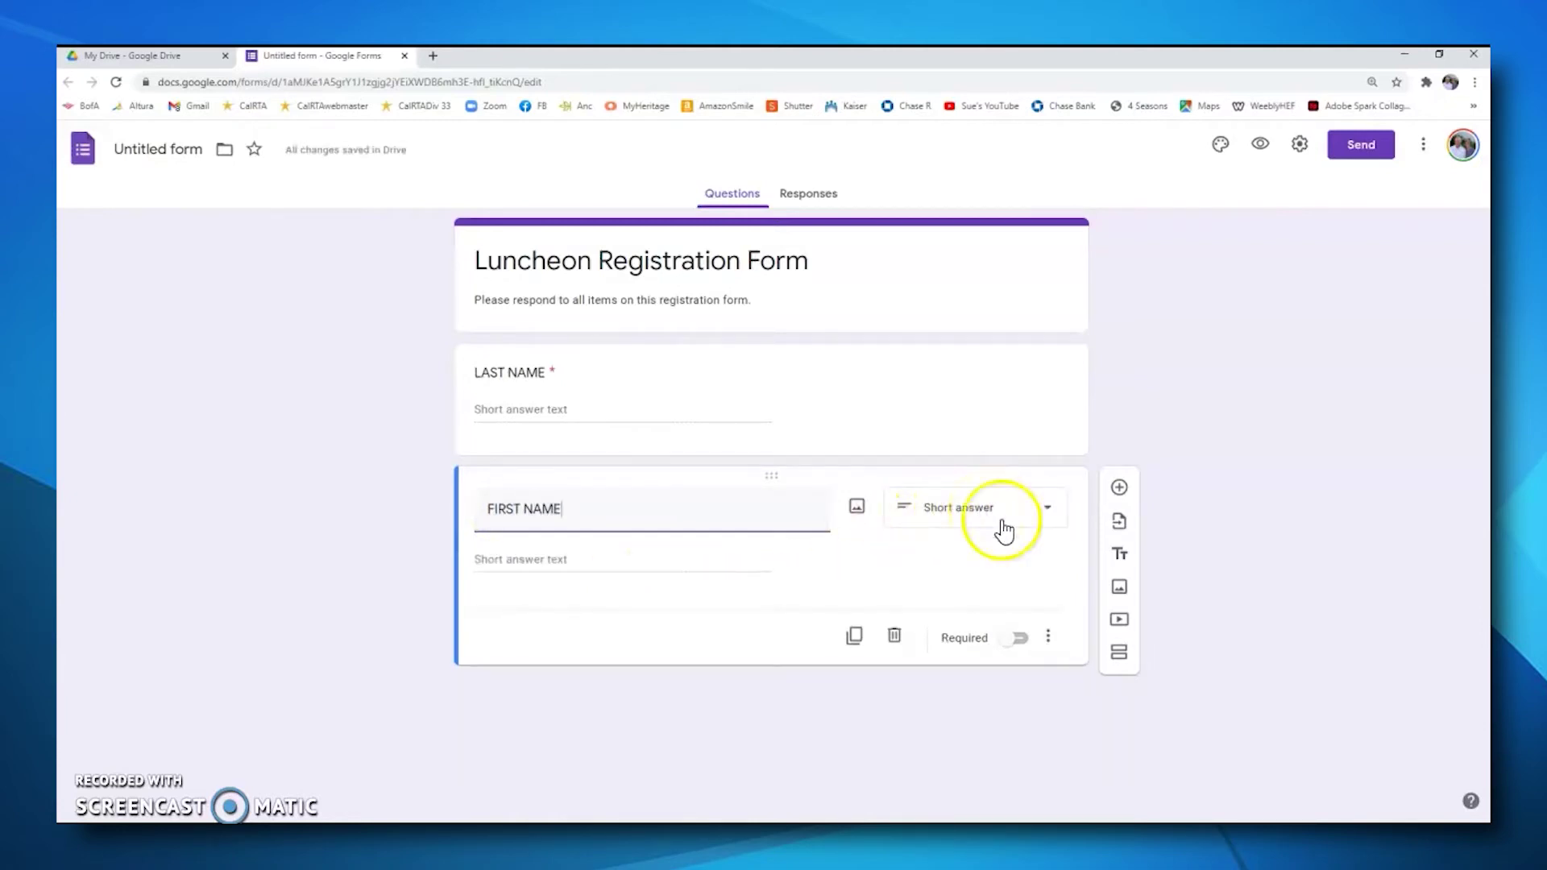
{"action": "left_click", "coordinate": [1021, 639]}
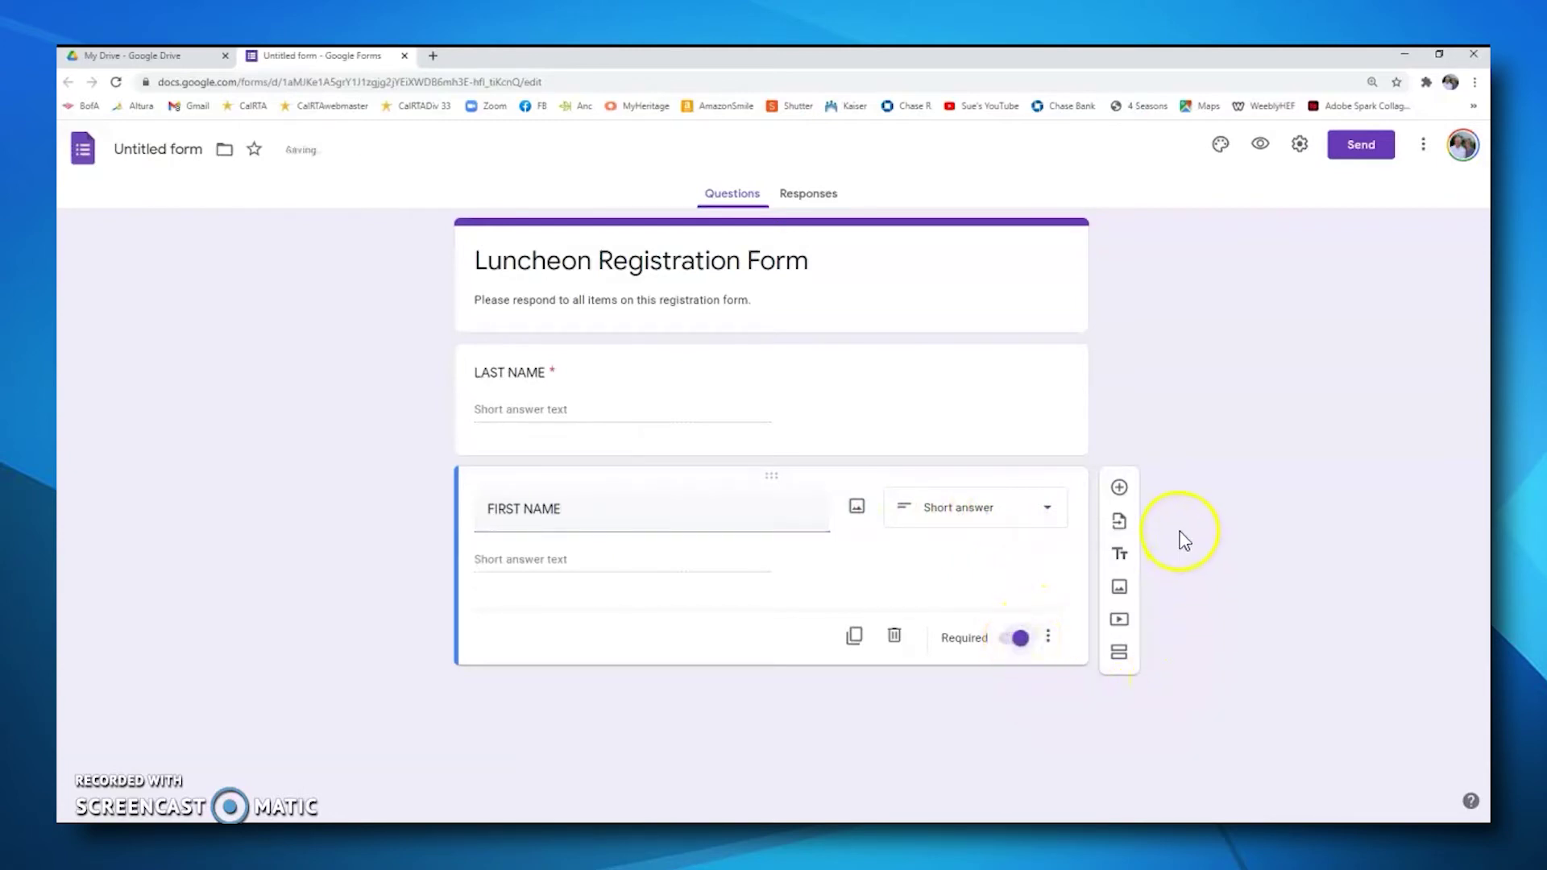
Add a required short answer question titled "Email address" below the FIRST NAME question.
{"action": "left_click", "coordinate": [1120, 488]}
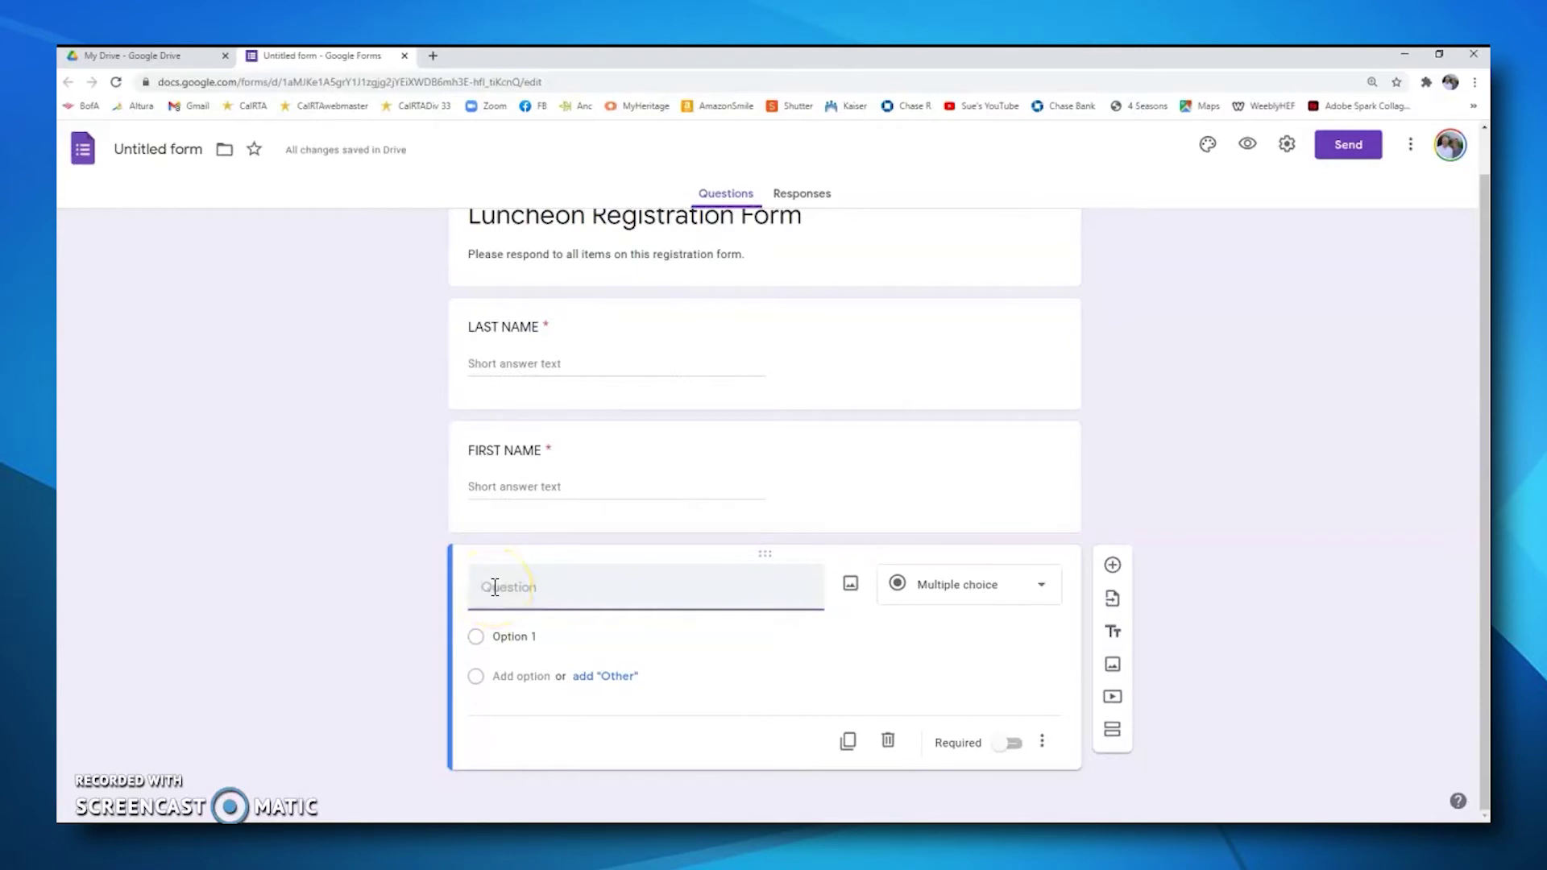
{"action": "type", "text": "Email address"}
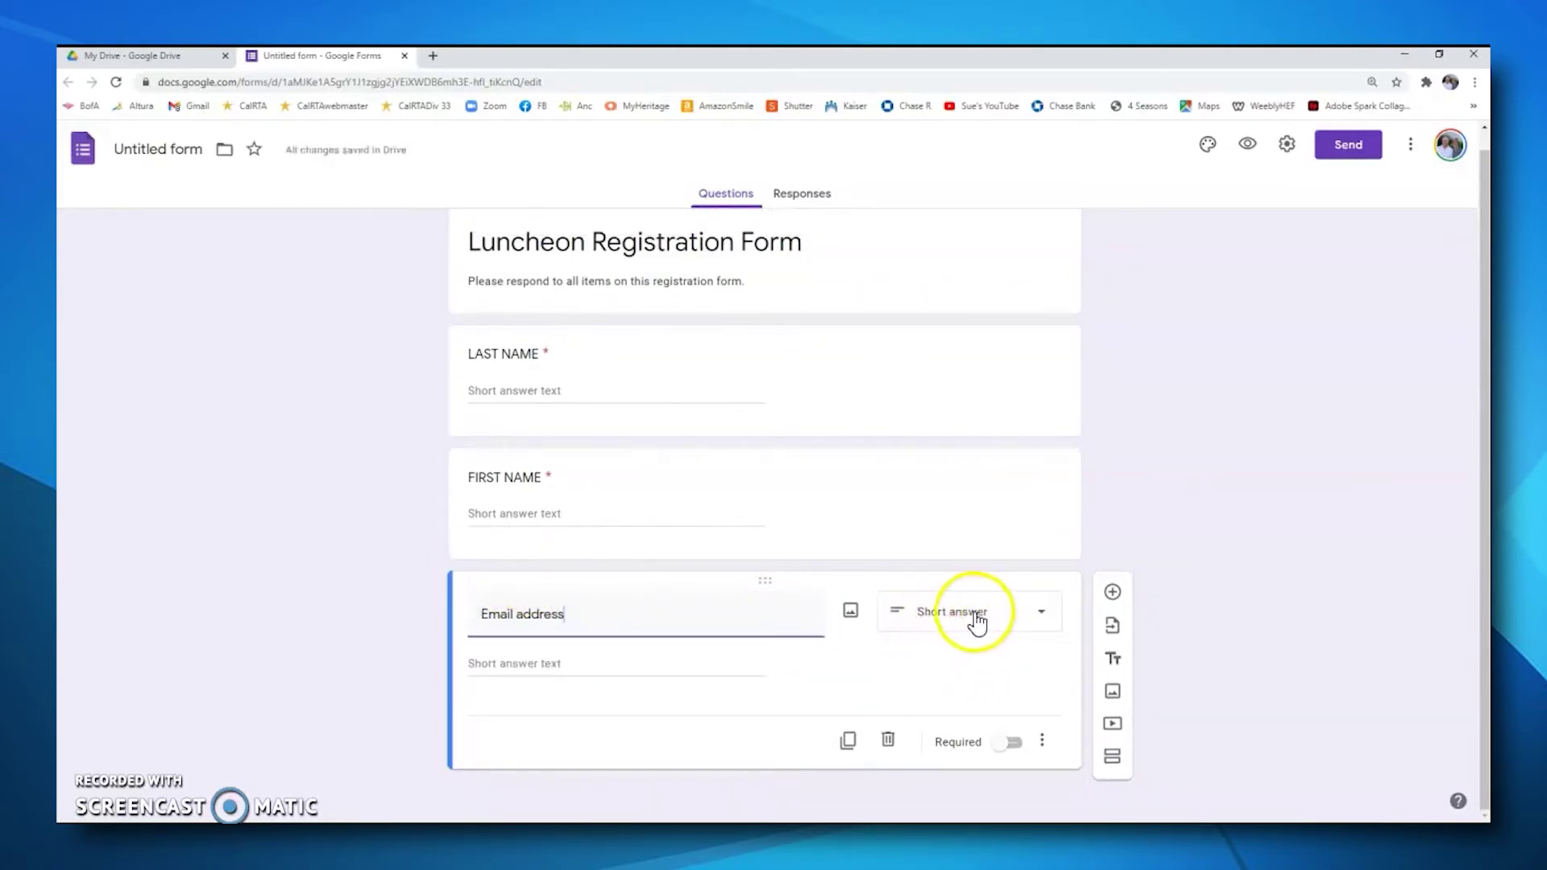
{"action": "left_click", "coordinate": [1016, 745]}
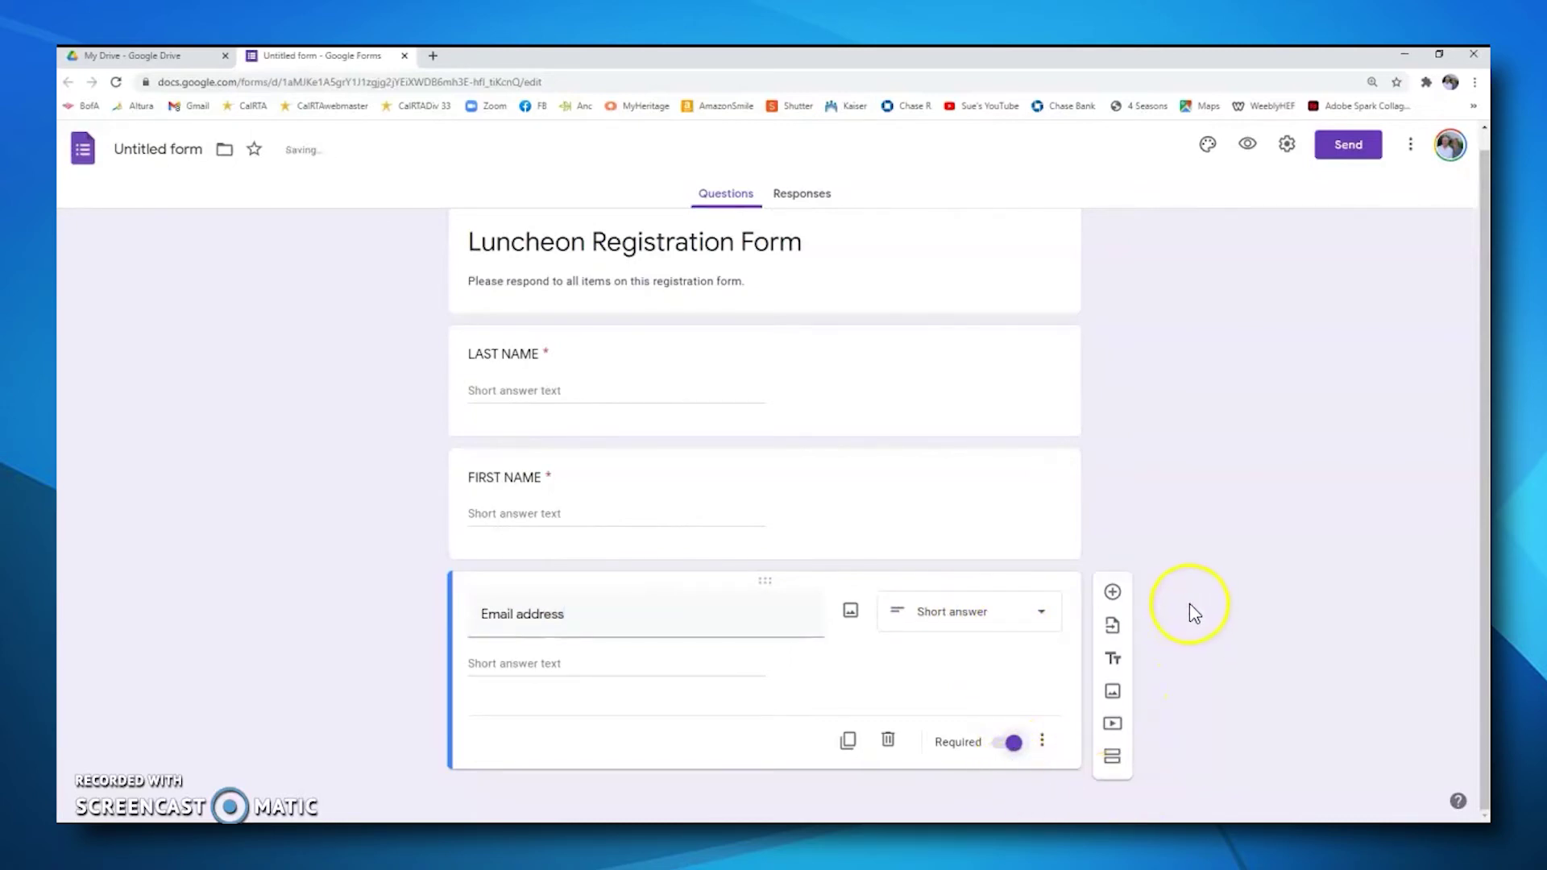
Add a checkboxes question titled "Please check your choice of entree" with "Chicken Marsala" as its first option.
{"action": "left_click", "coordinate": [1113, 594]}
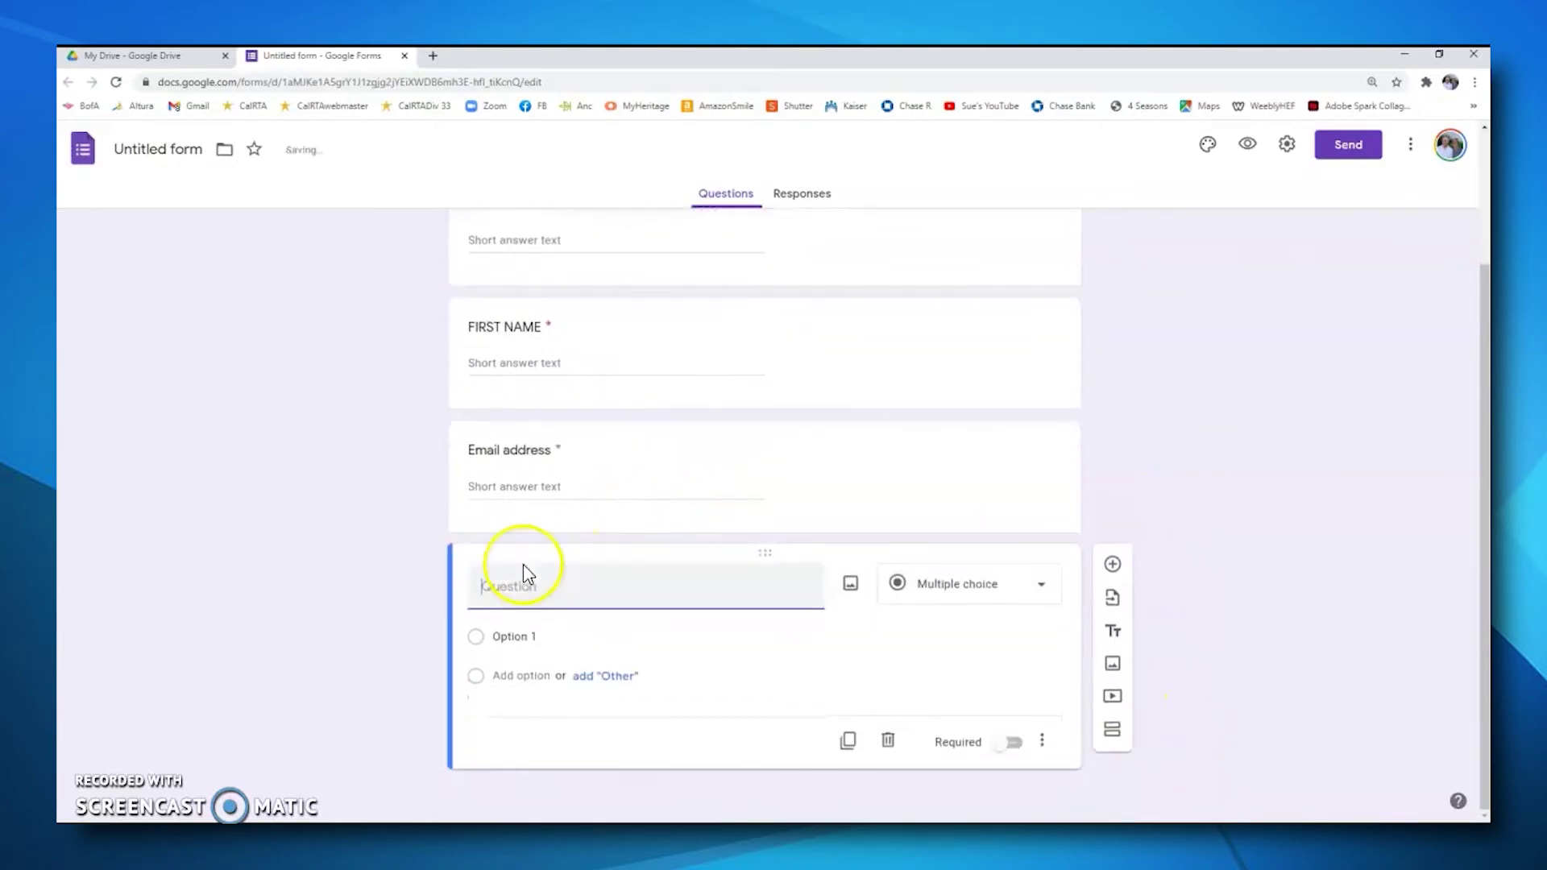
{"action": "left_click", "coordinate": [494, 587]}
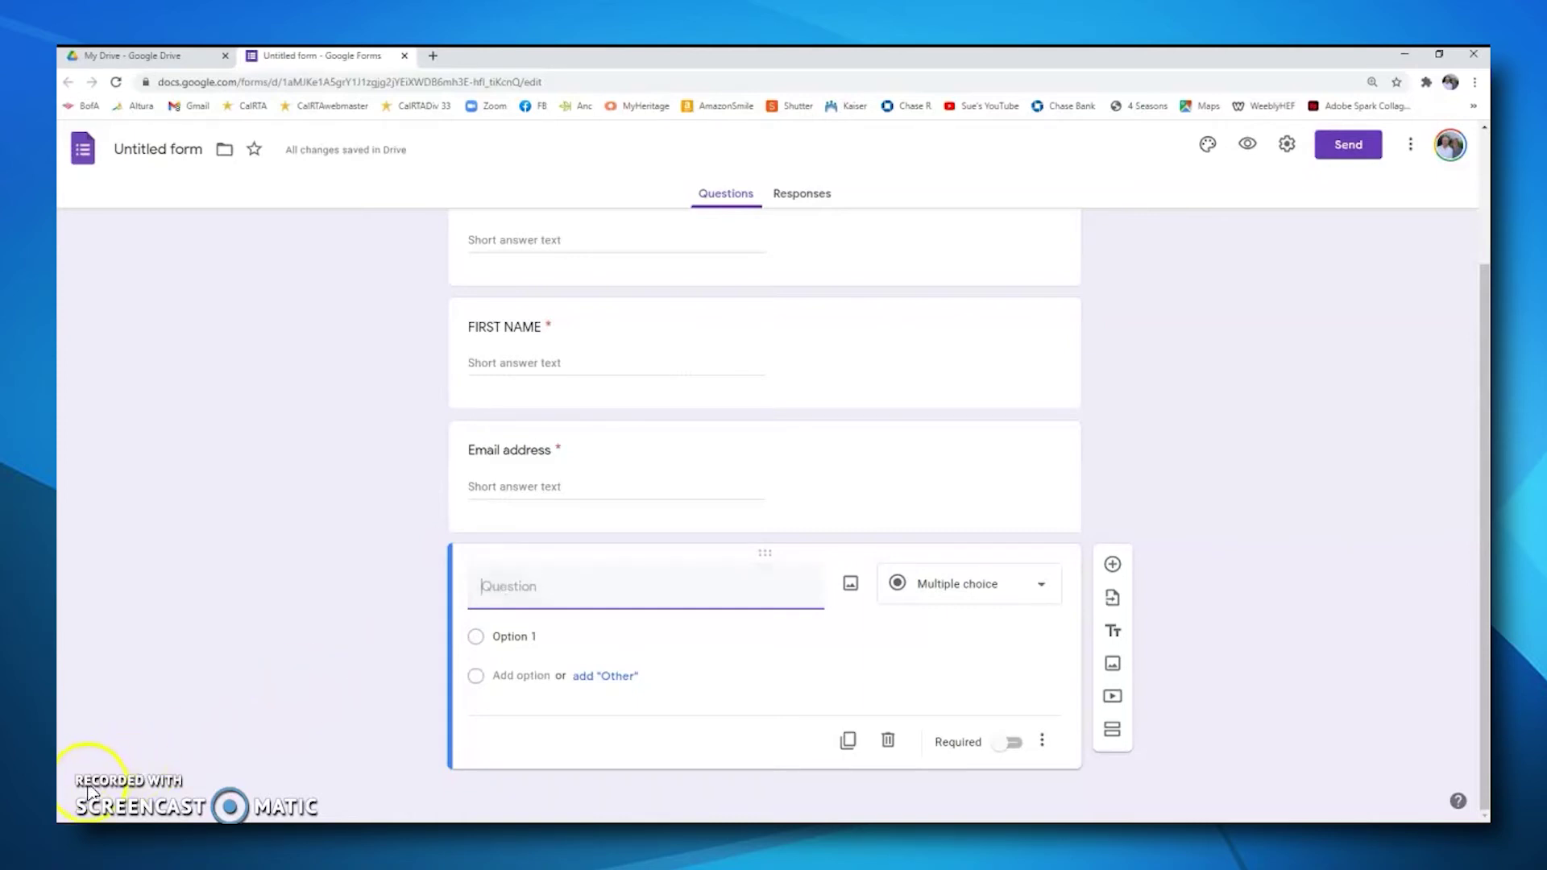
{"action": "left_click", "coordinate": [505, 590]}
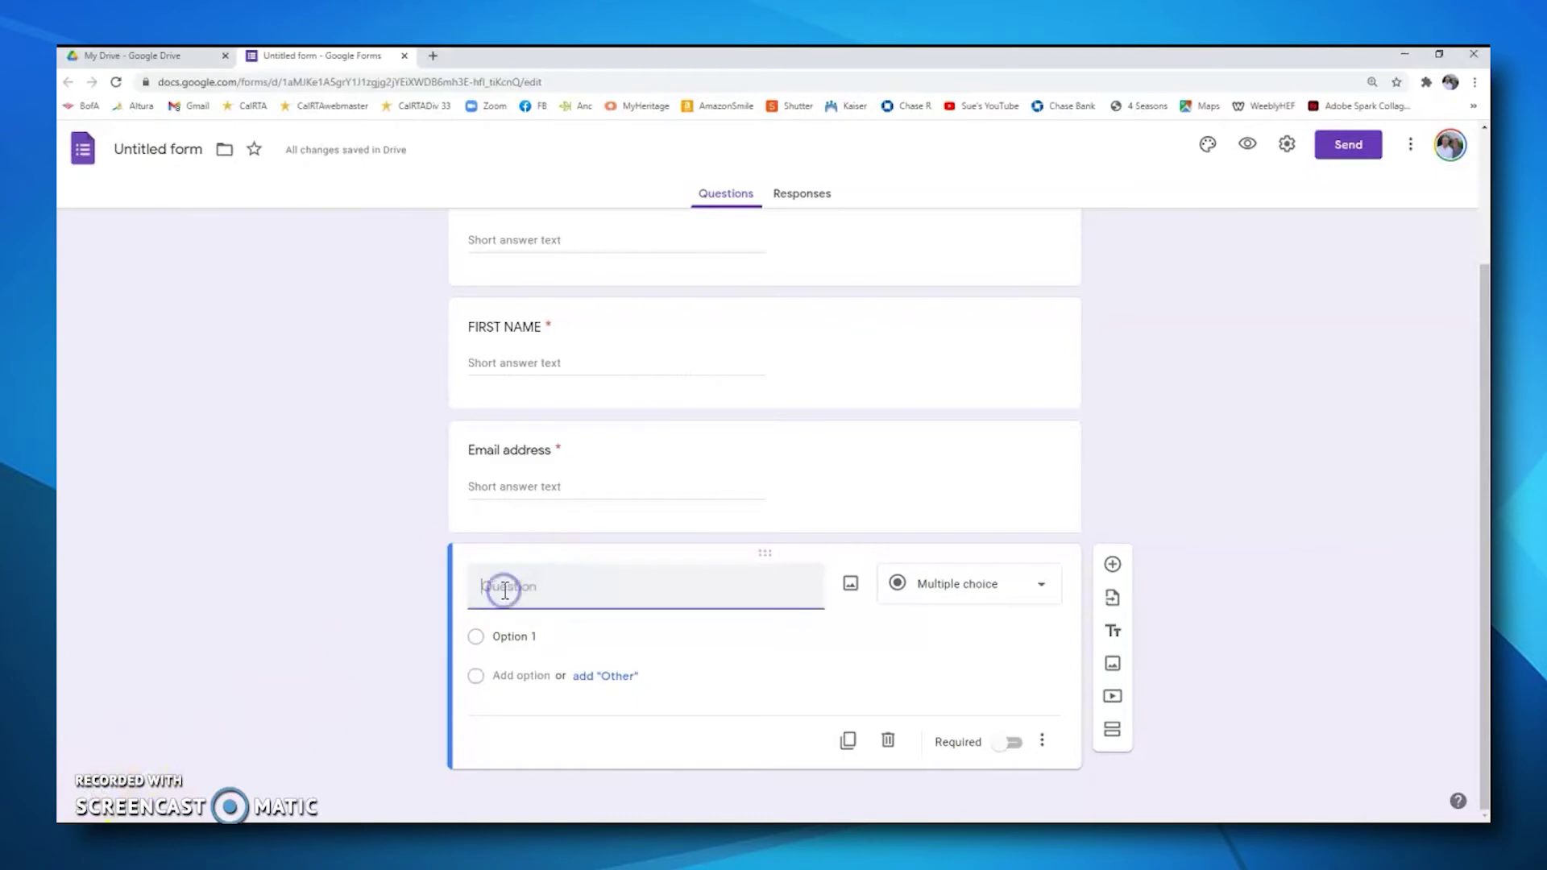
{"action": "type", "text": "Please check your choice of entree"}
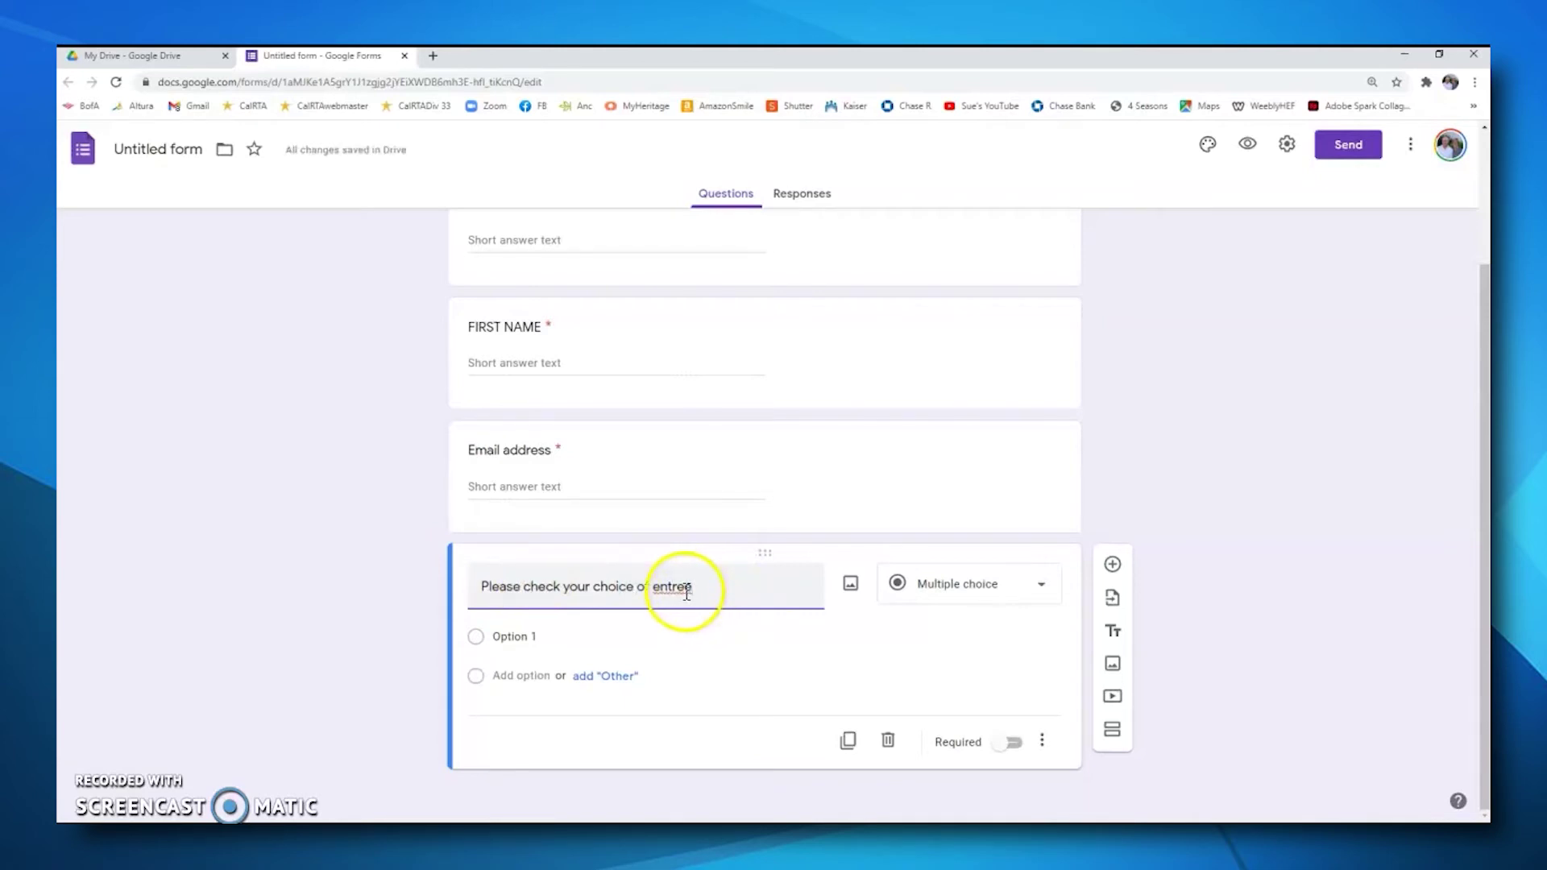
{"action": "left_click", "coordinate": [1045, 596]}
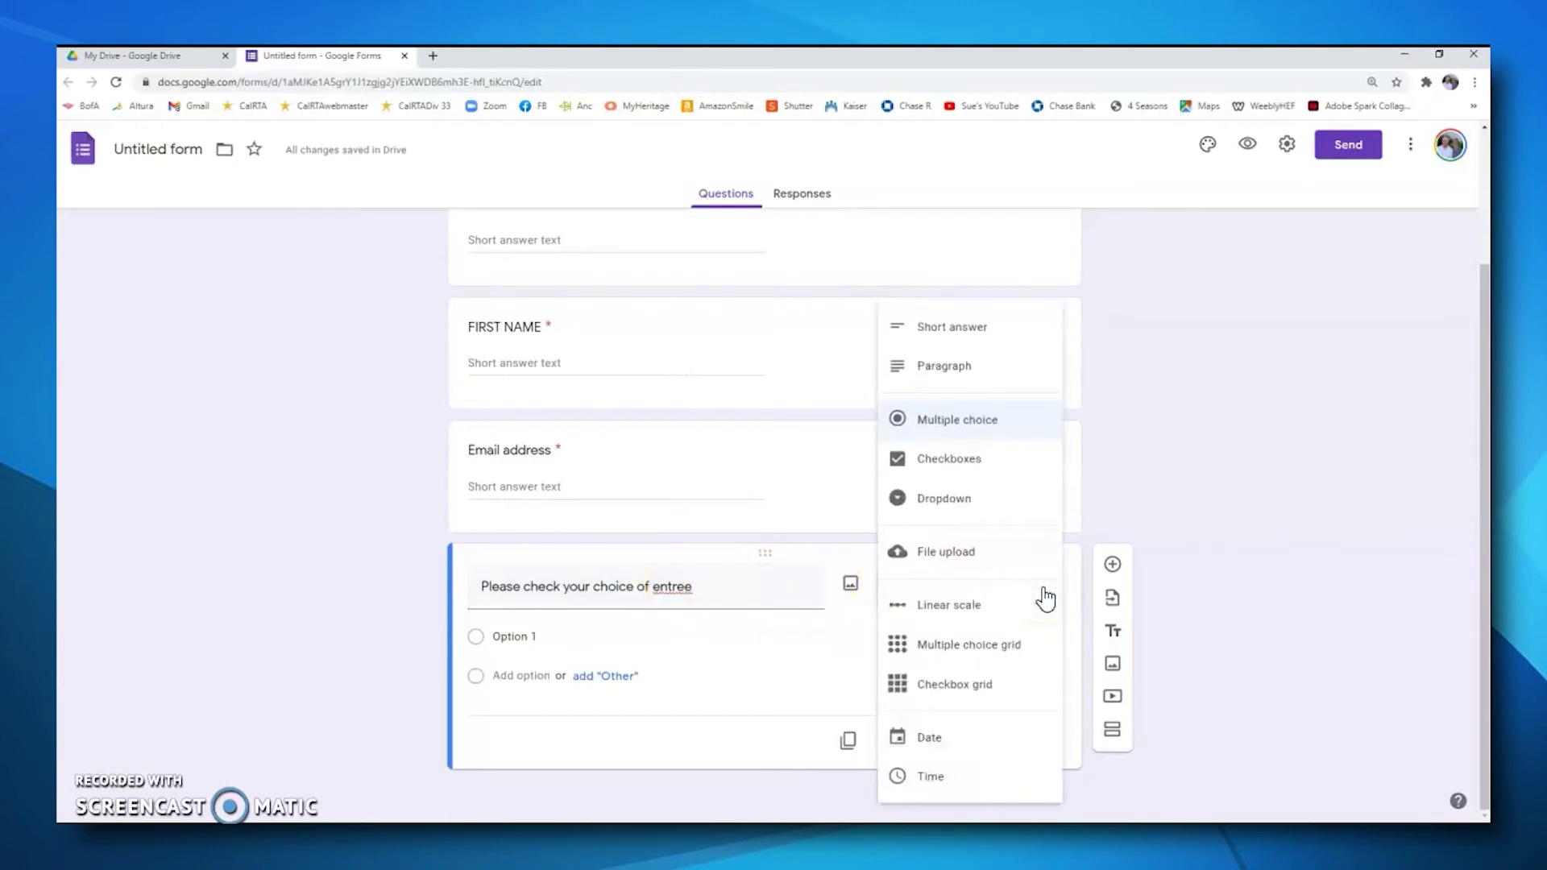
{"action": "left_click", "coordinate": [951, 461]}
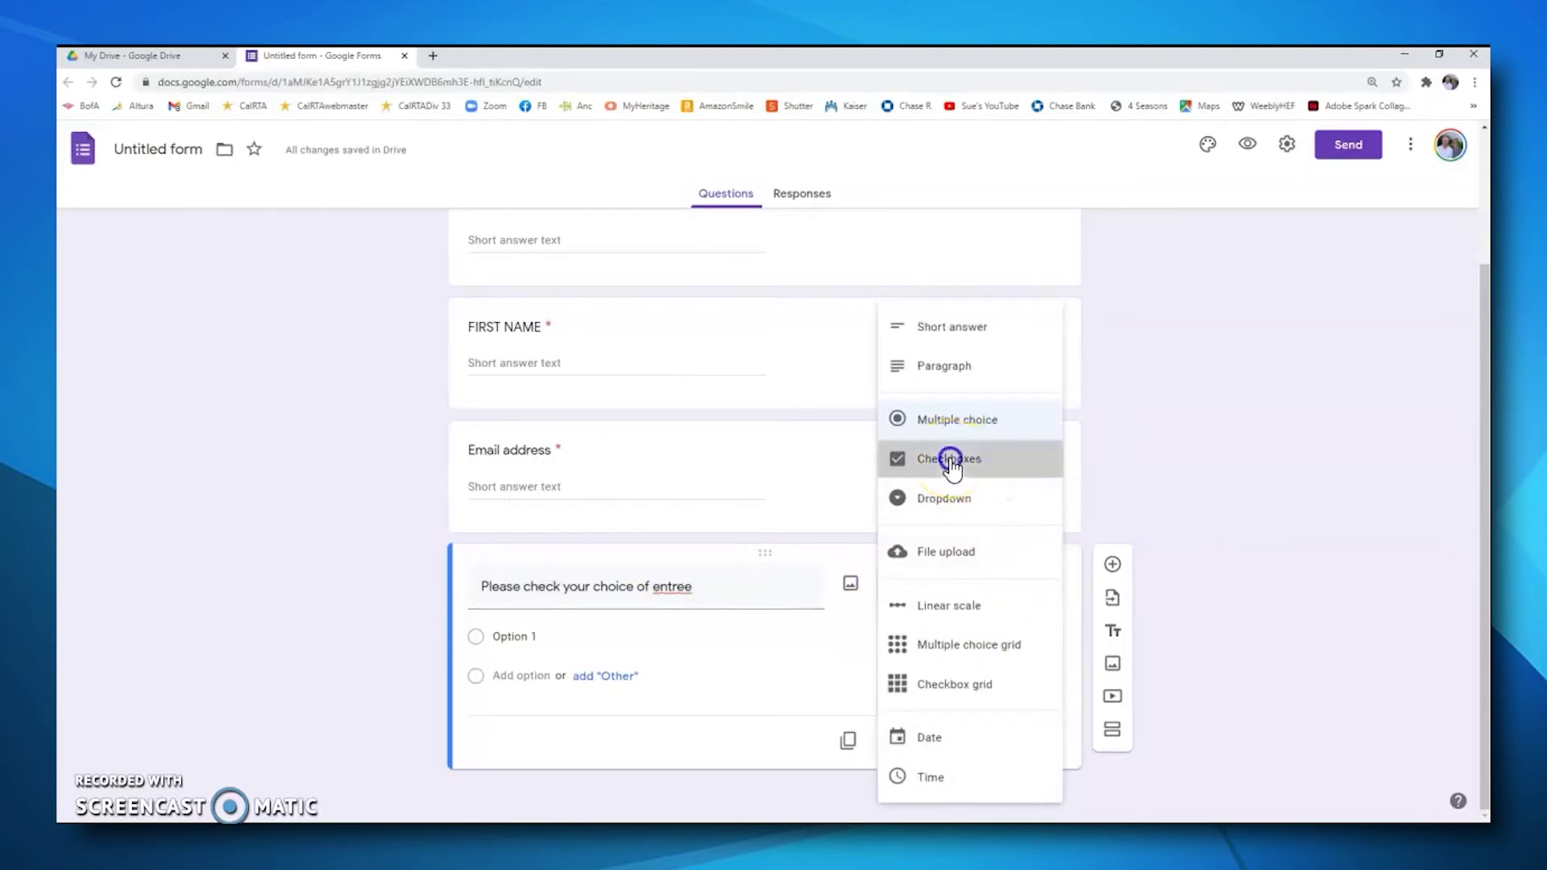
{"action": "left_click", "coordinate": [514, 638]}
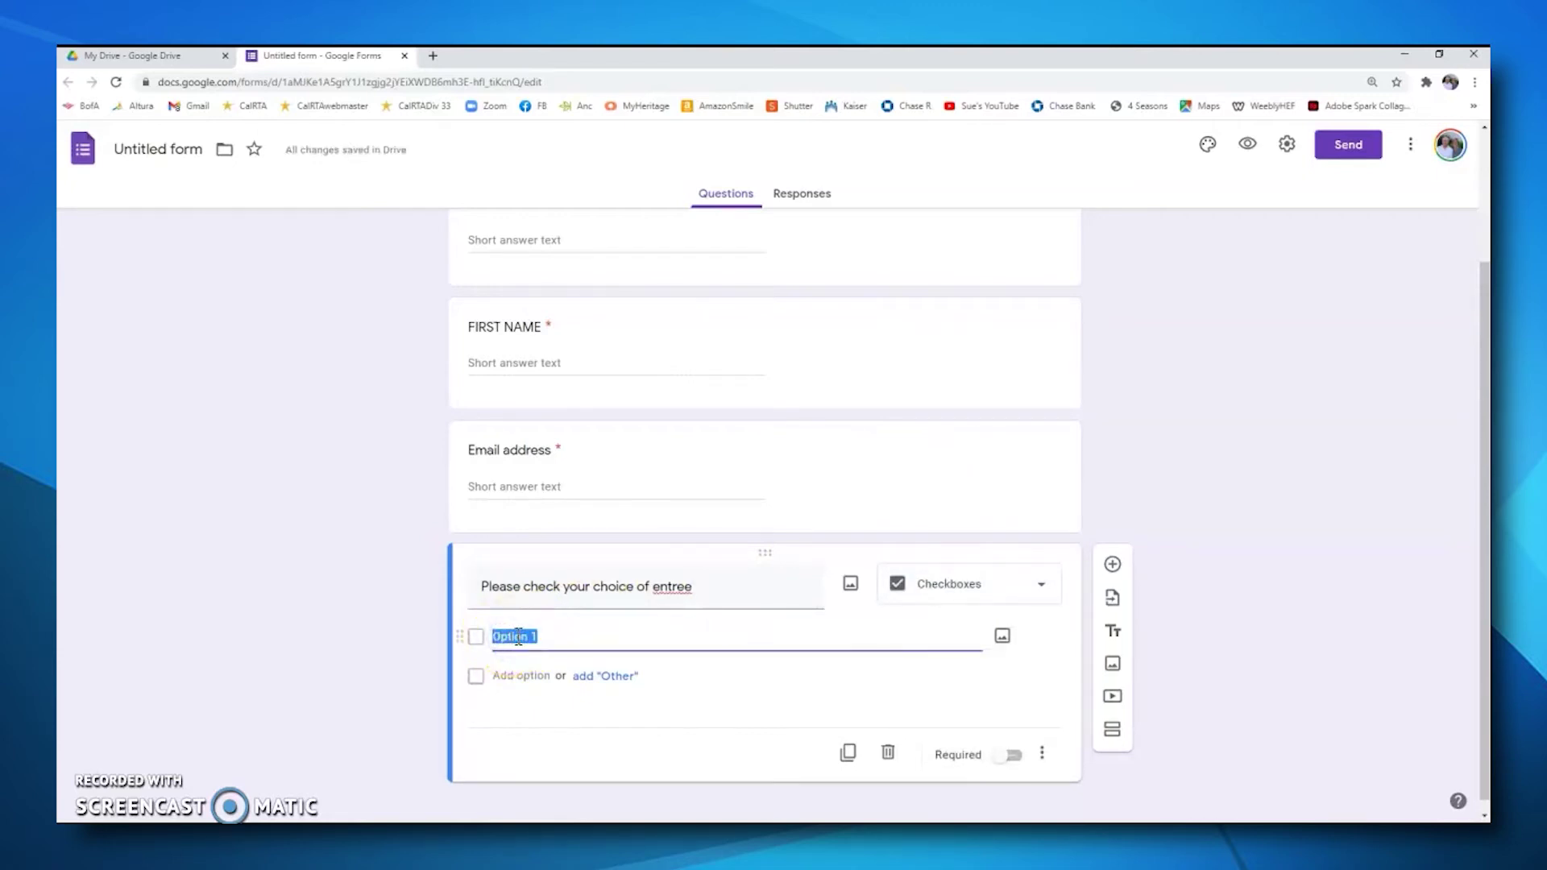
{"action": "type", "text": "Chicken Marsala"}
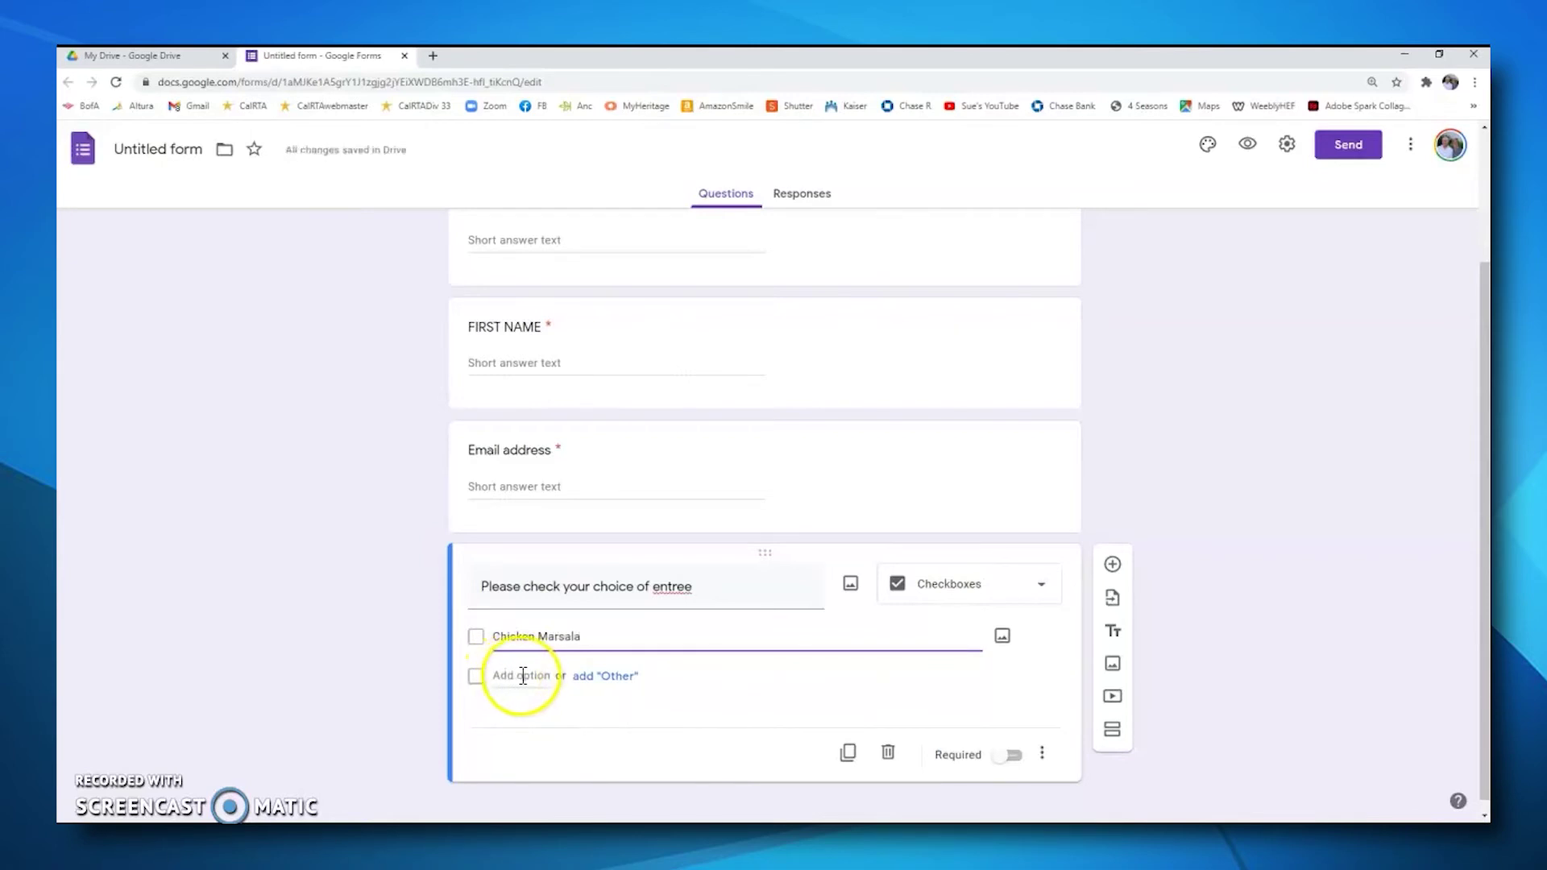
Add "Vegetarian Lasagna" as the second option of the entree question and make the question required.
{"action": "left_click", "coordinate": [515, 676]}
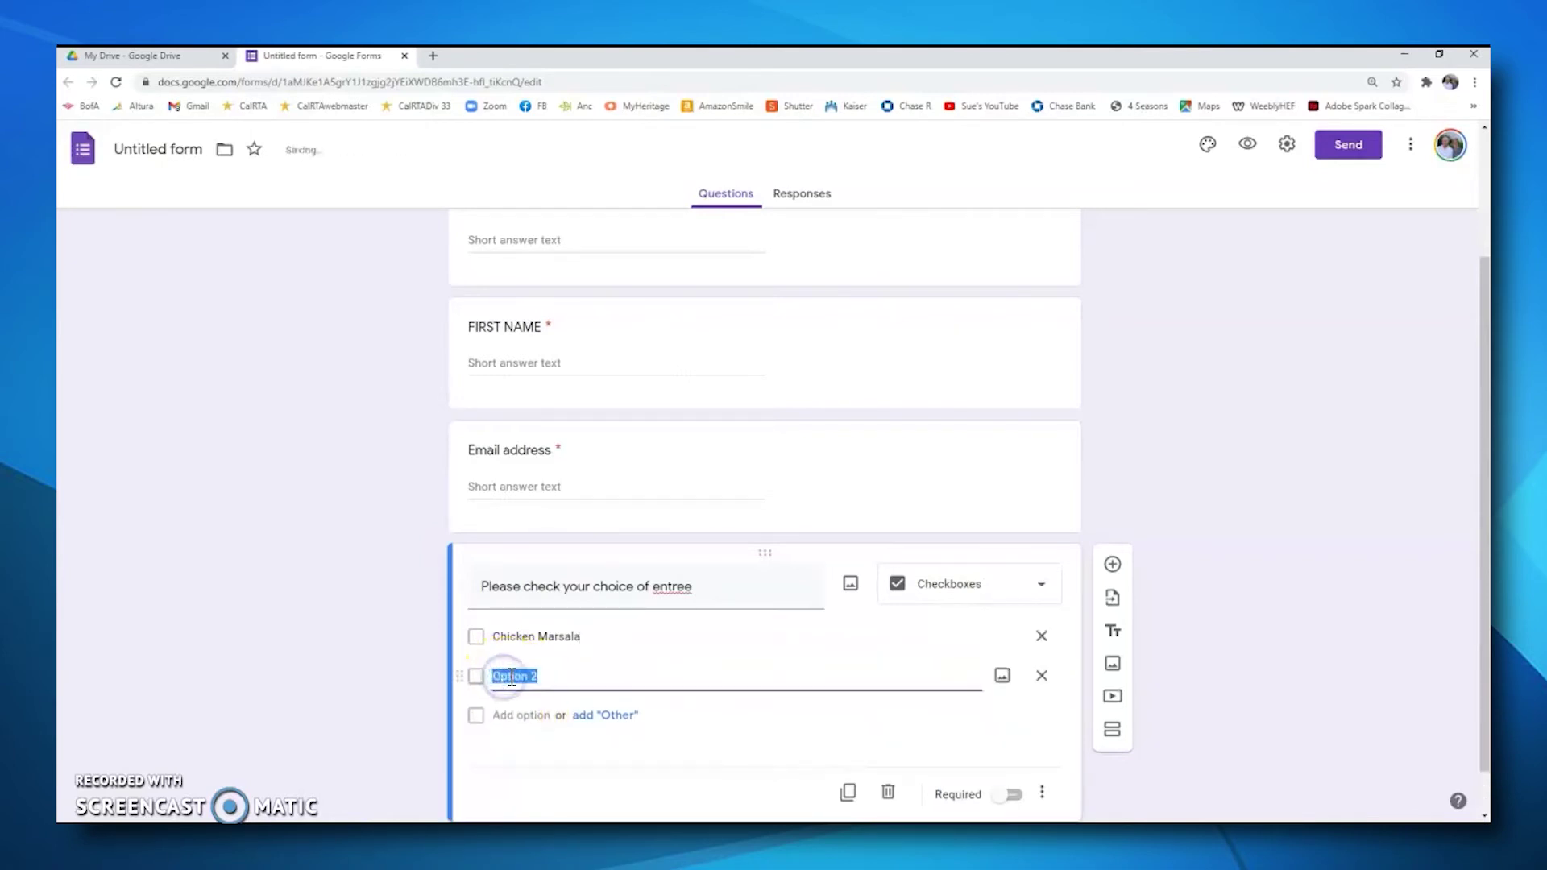
{"action": "type", "text": "Vegetaria"}
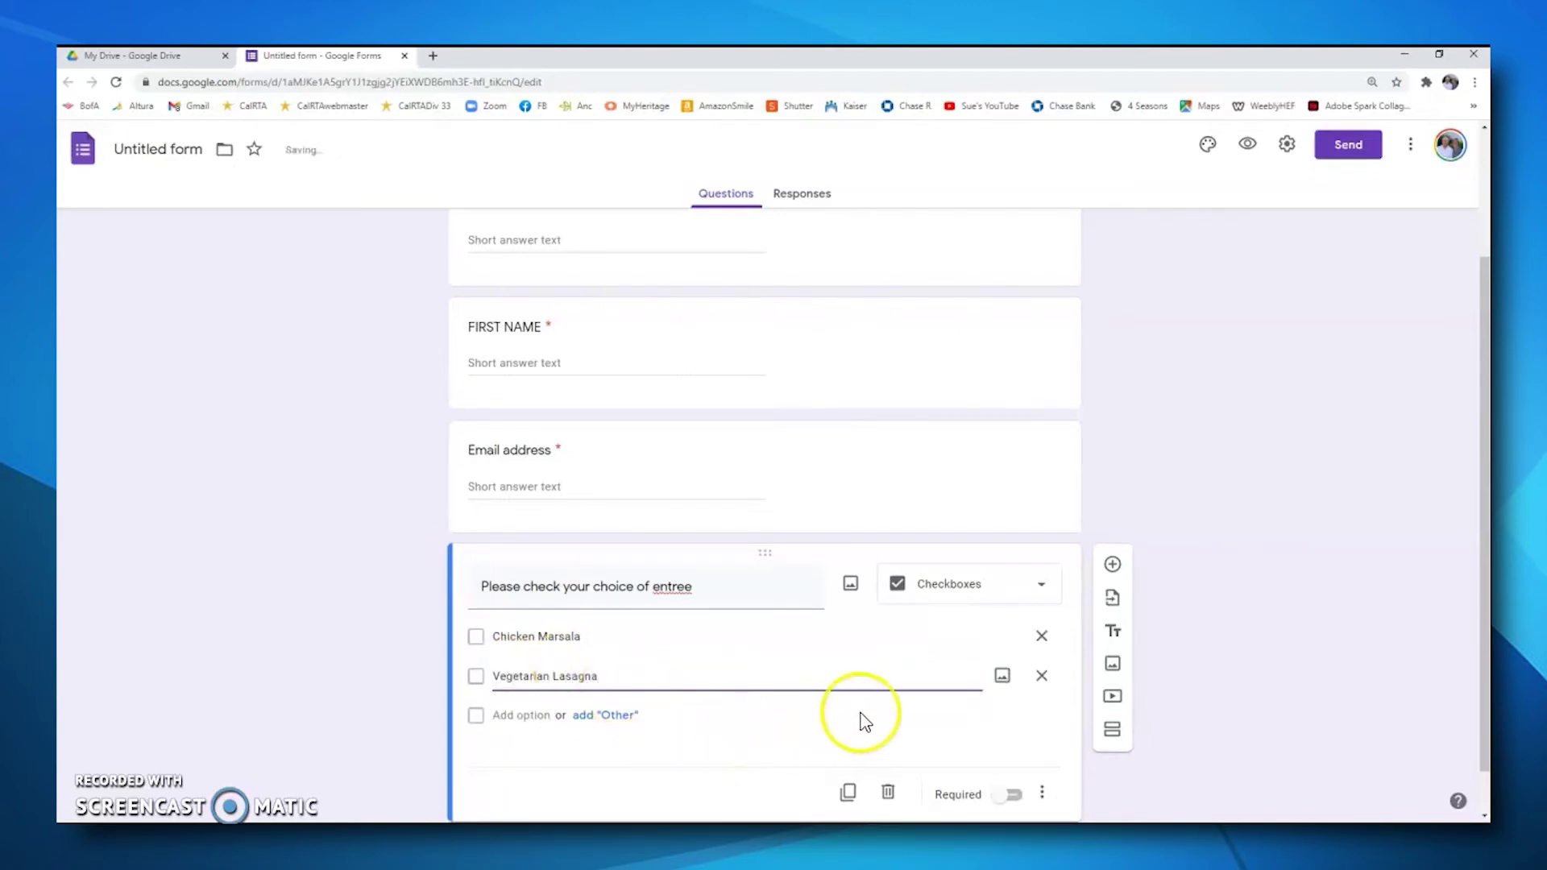
{"action": "left_click", "coordinate": [1017, 795]}
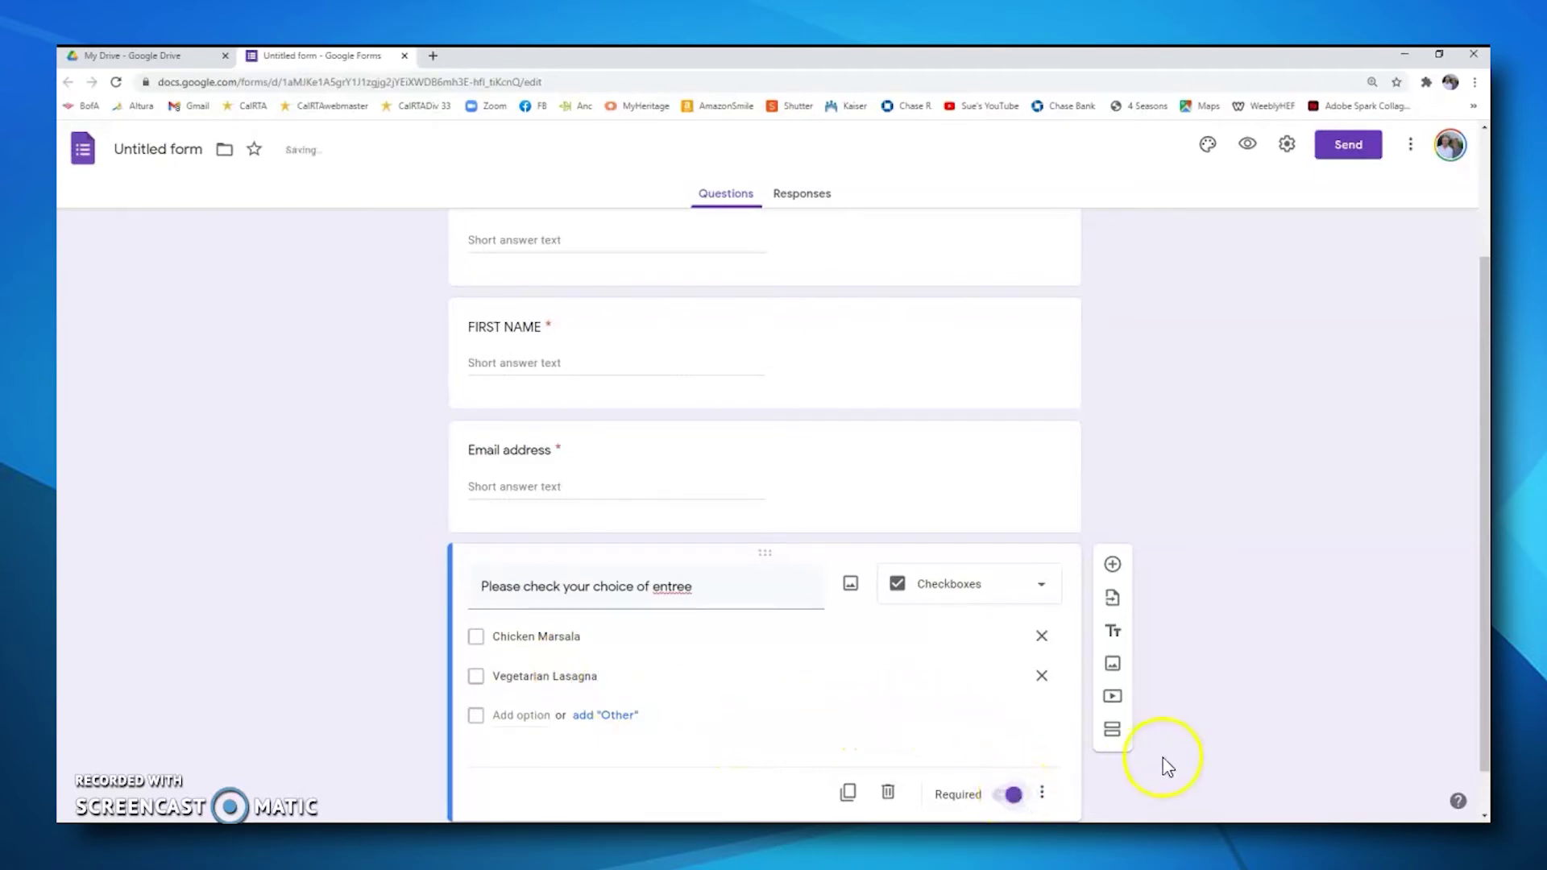
{"action": "scroll", "coordinate": [1192, 725], "scroll_direction": "down", "scroll_amount": 1}
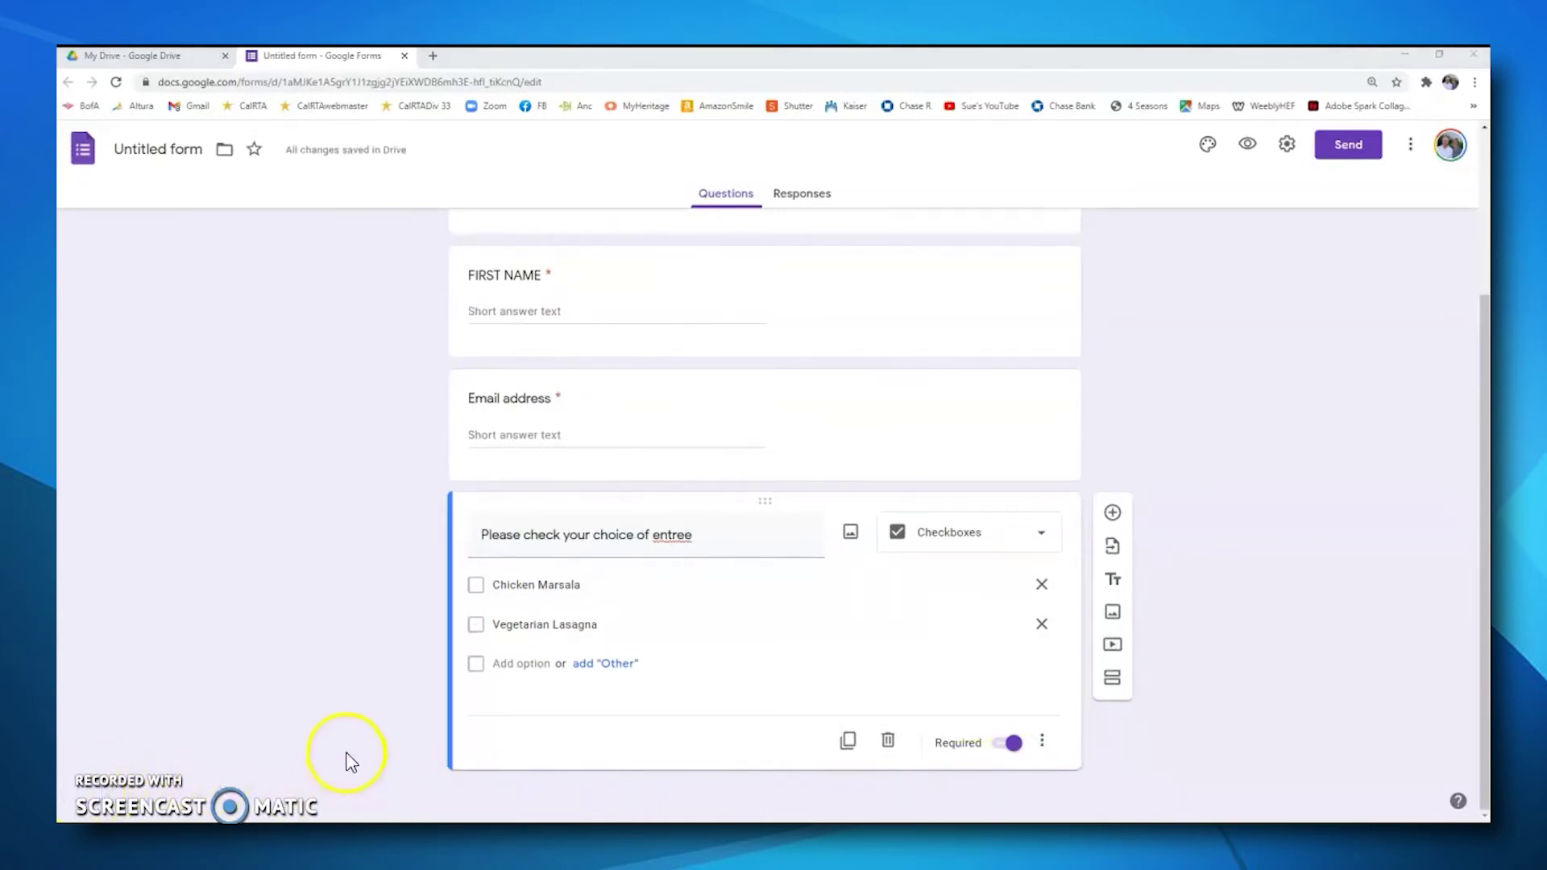
Name the untitled form file "Luncheon Registration Form" to match the form's title.
{"action": "scroll", "coordinate": [345, 751], "scroll_direction": "up", "scroll_amount": 4}
{"action": "scroll", "coordinate": [334, 734], "scroll_direction": "up", "scroll_amount": 1}
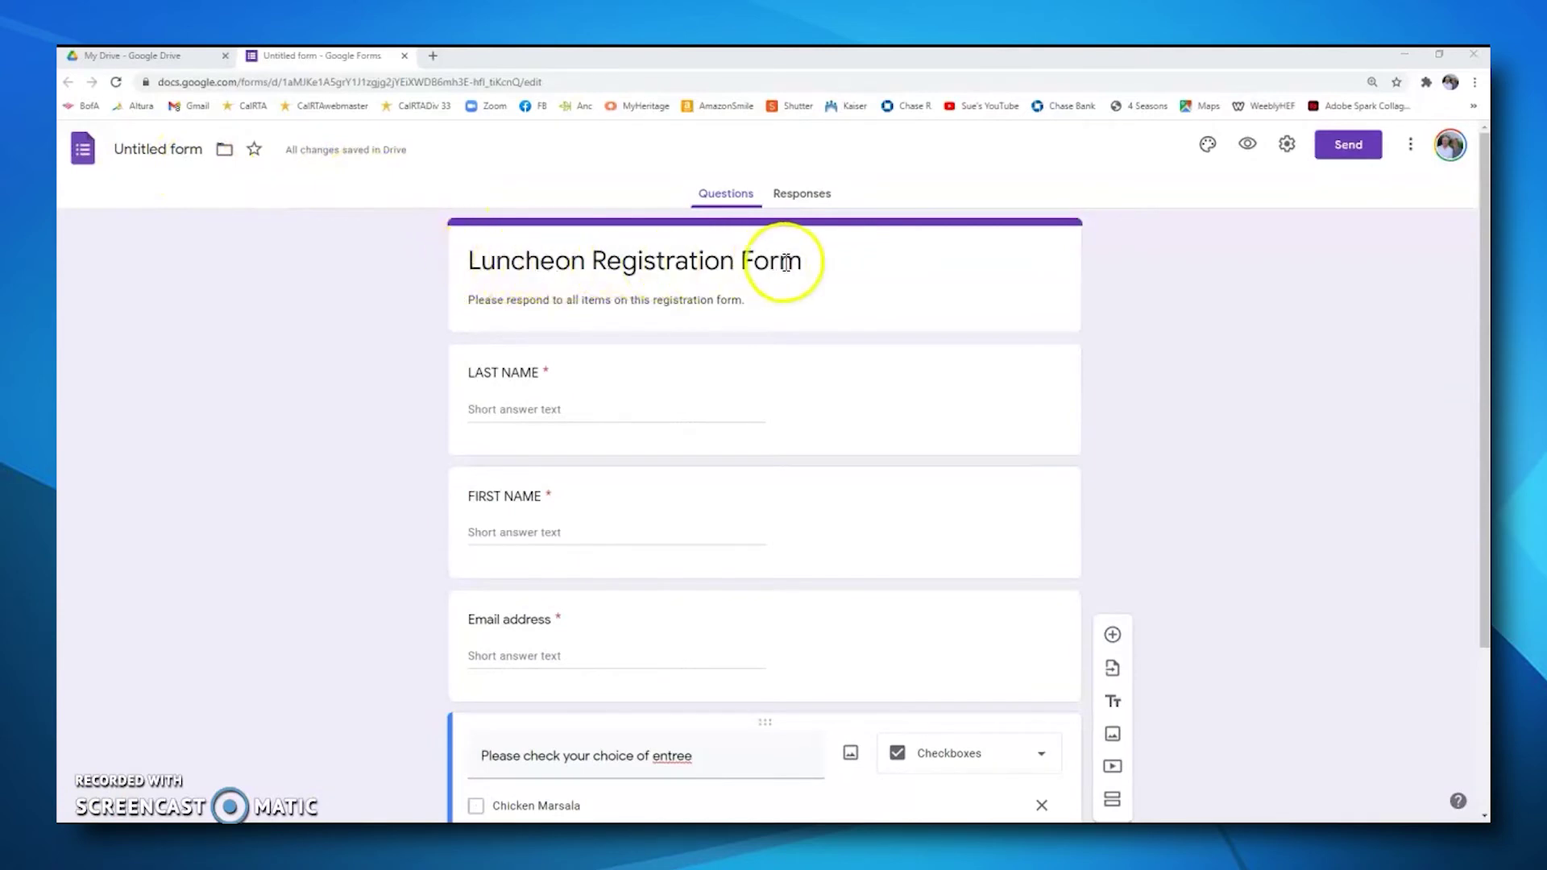
{"action": "left_click", "coordinate": [148, 151]}
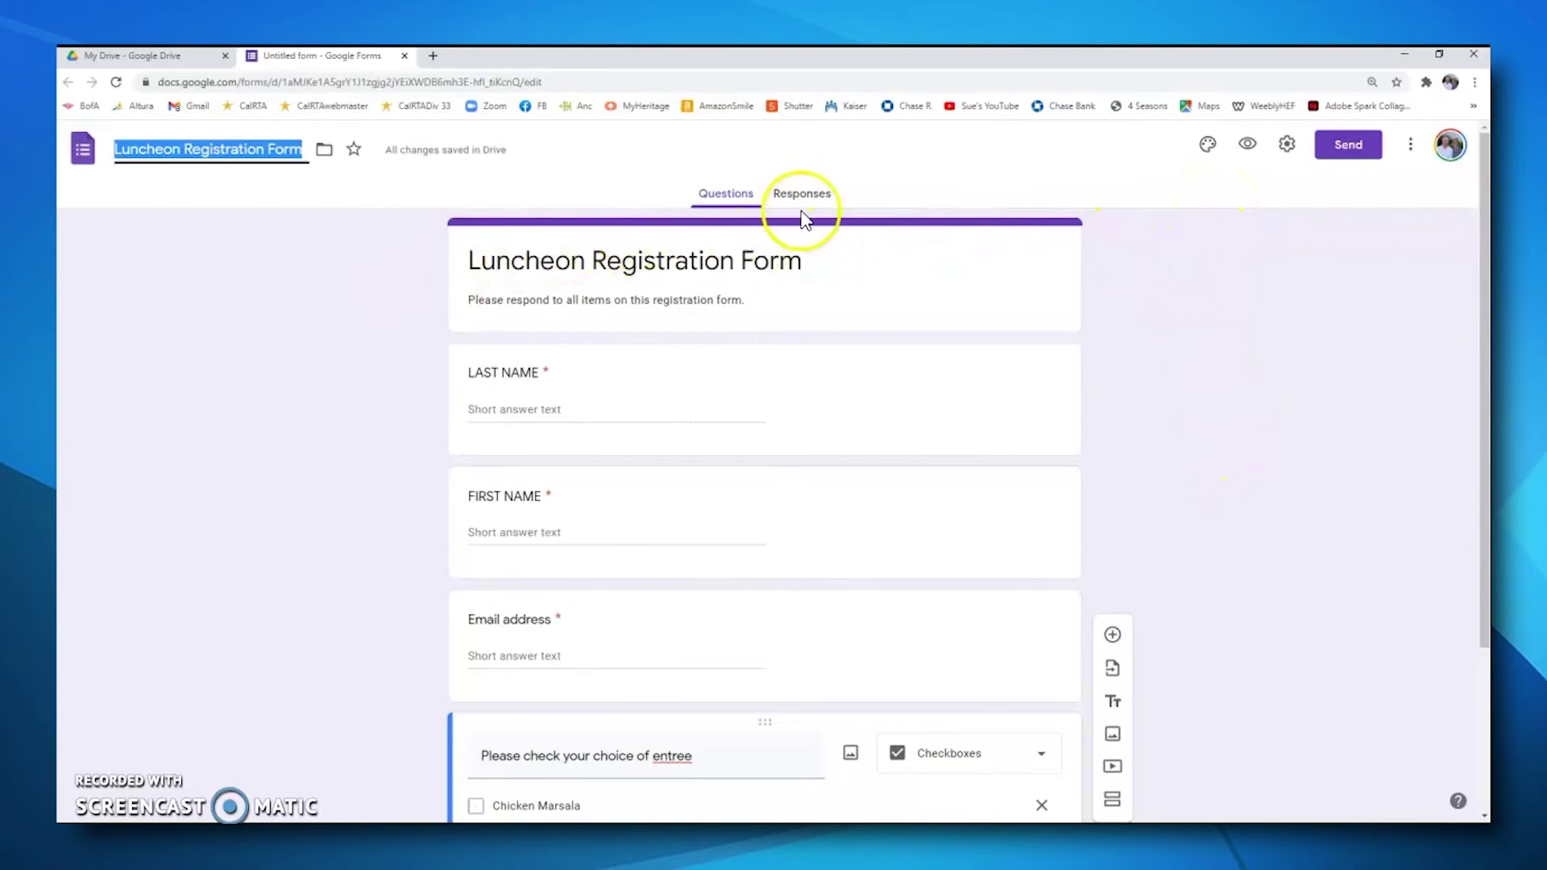
Try cyan and orange as the form's theme color, and set it to green.
{"action": "left_click", "coordinate": [1208, 153]}
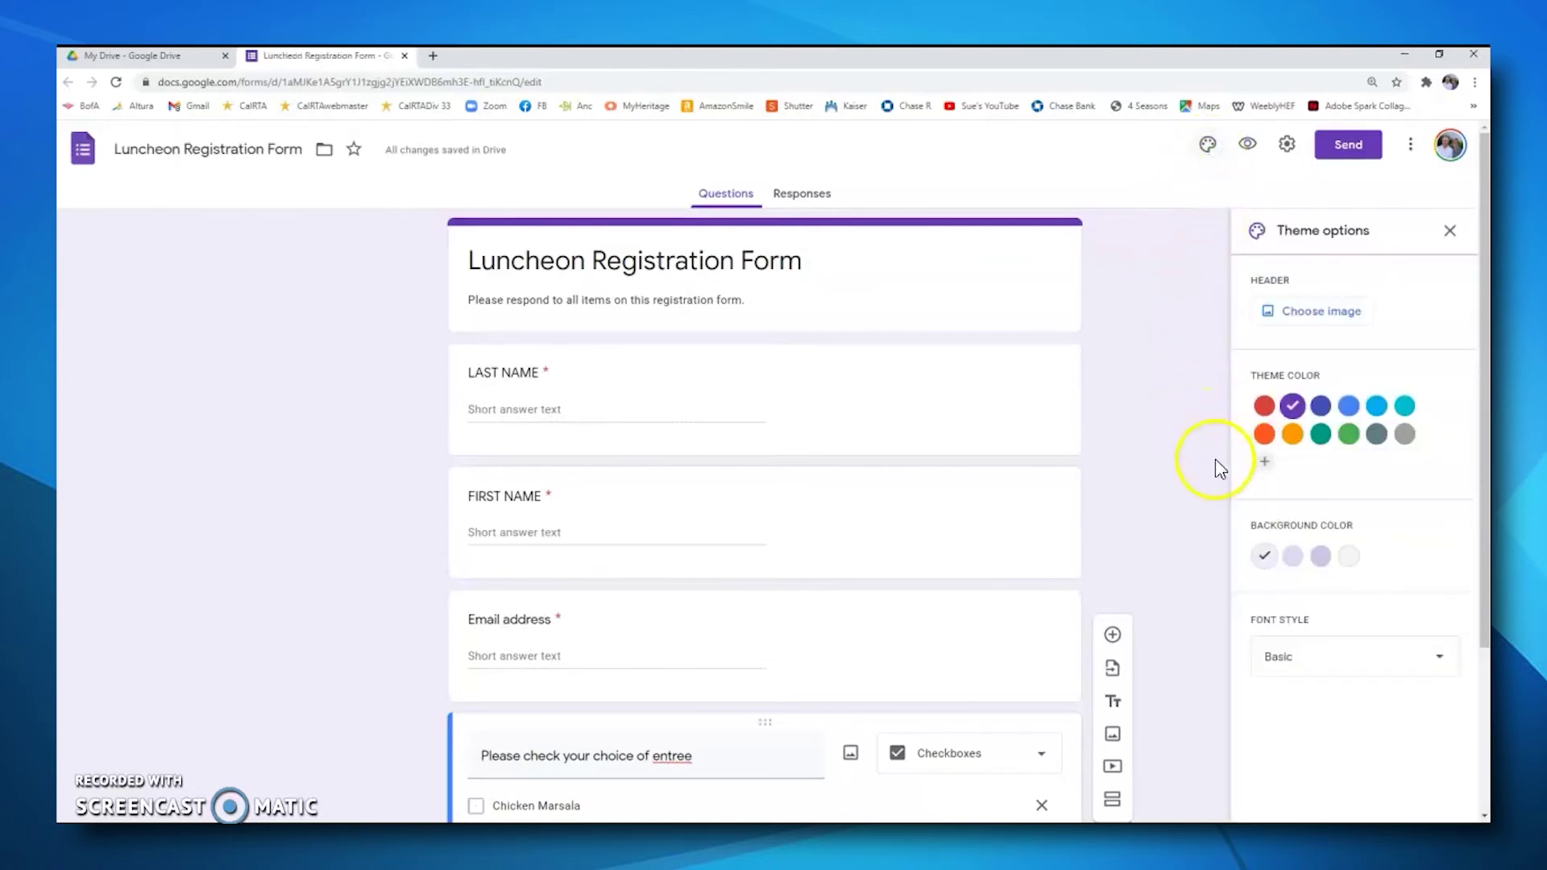
{"action": "left_click", "coordinate": [1404, 409]}
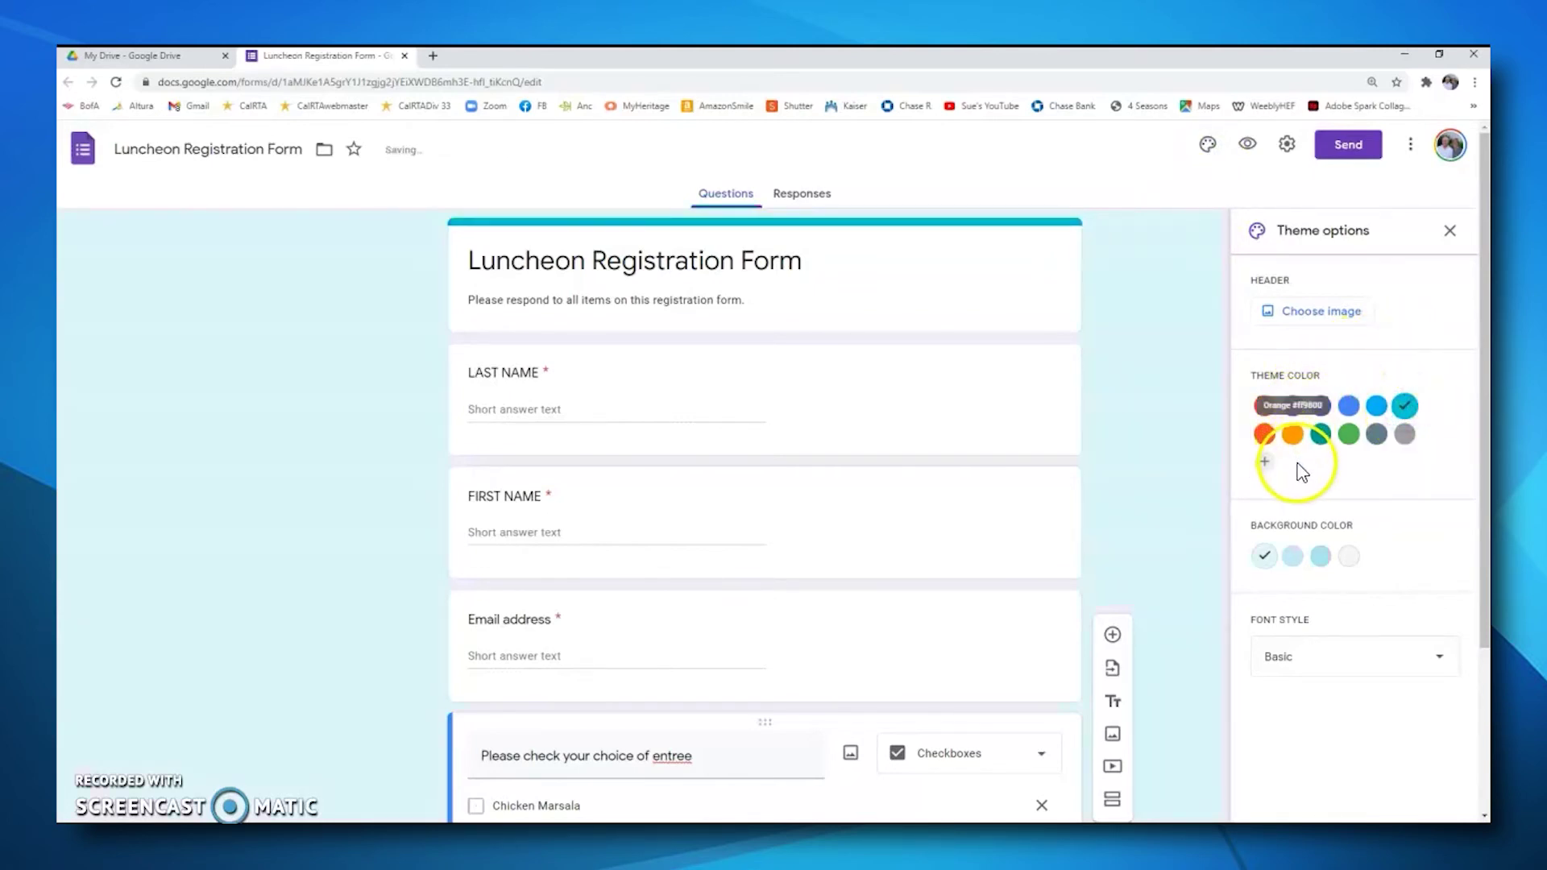
{"action": "left_click", "coordinate": [1292, 434]}
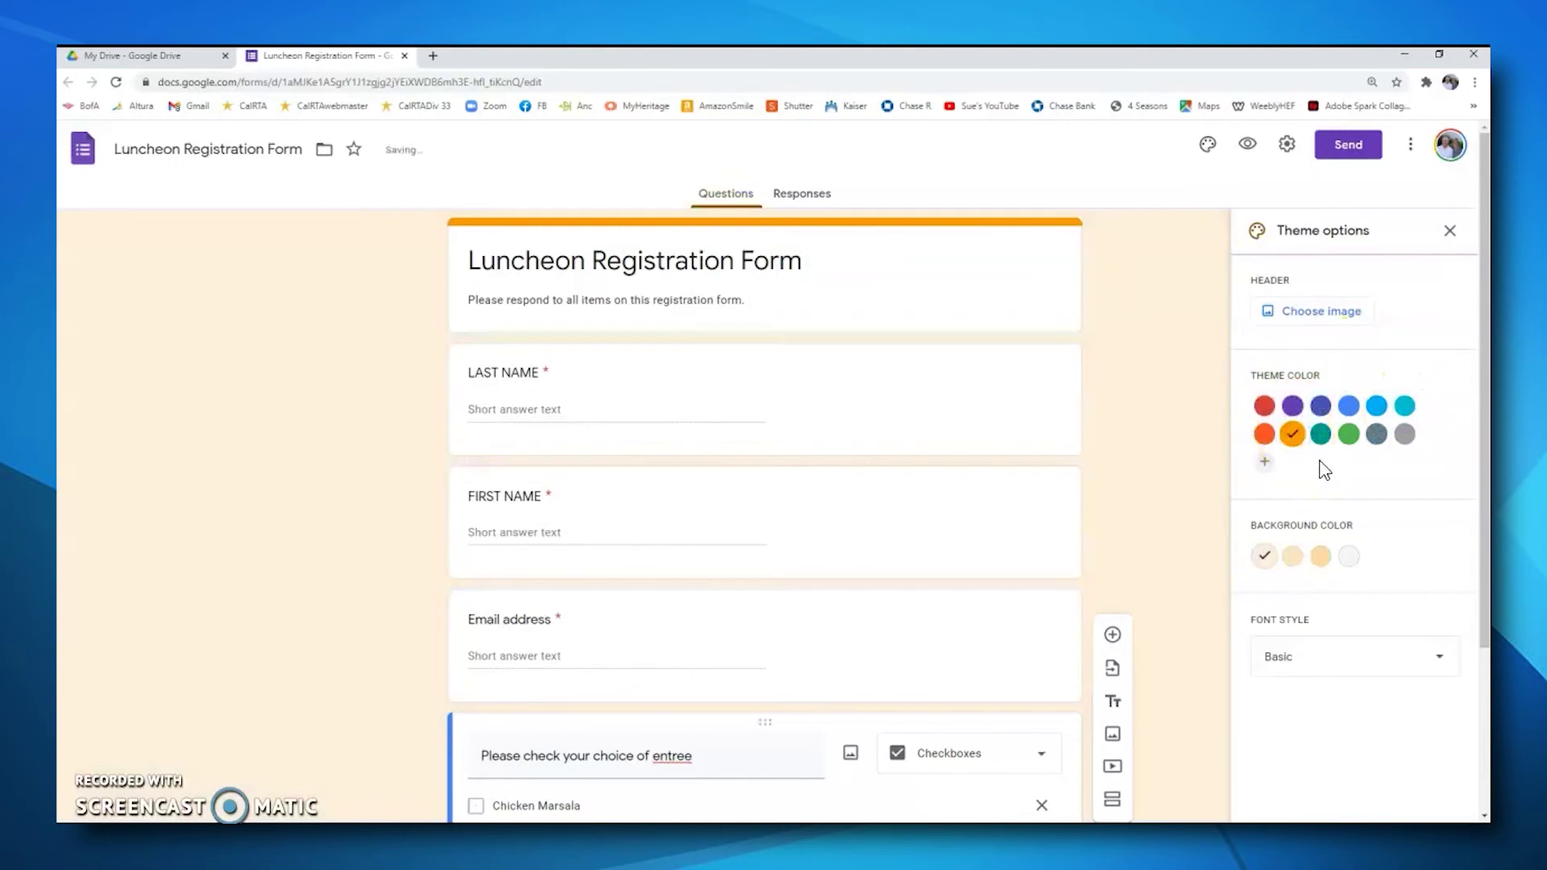
{"action": "left_click", "coordinate": [1349, 434]}
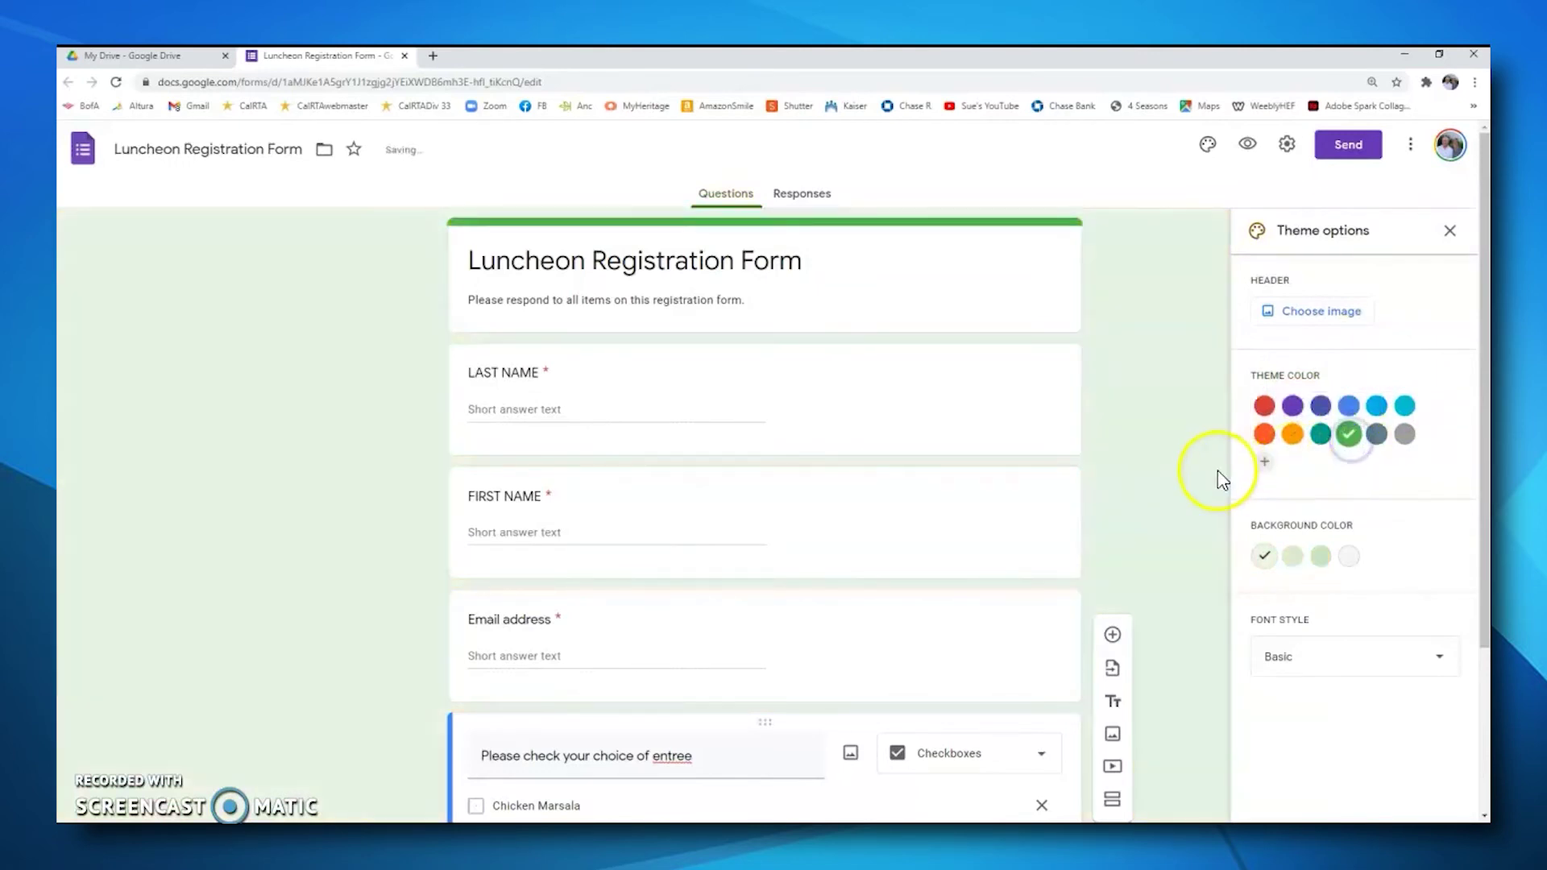
Insert the colorful candy picture from the Work and School themes as the form's header image and close the theme options.
{"action": "left_click", "coordinate": [1340, 320]}
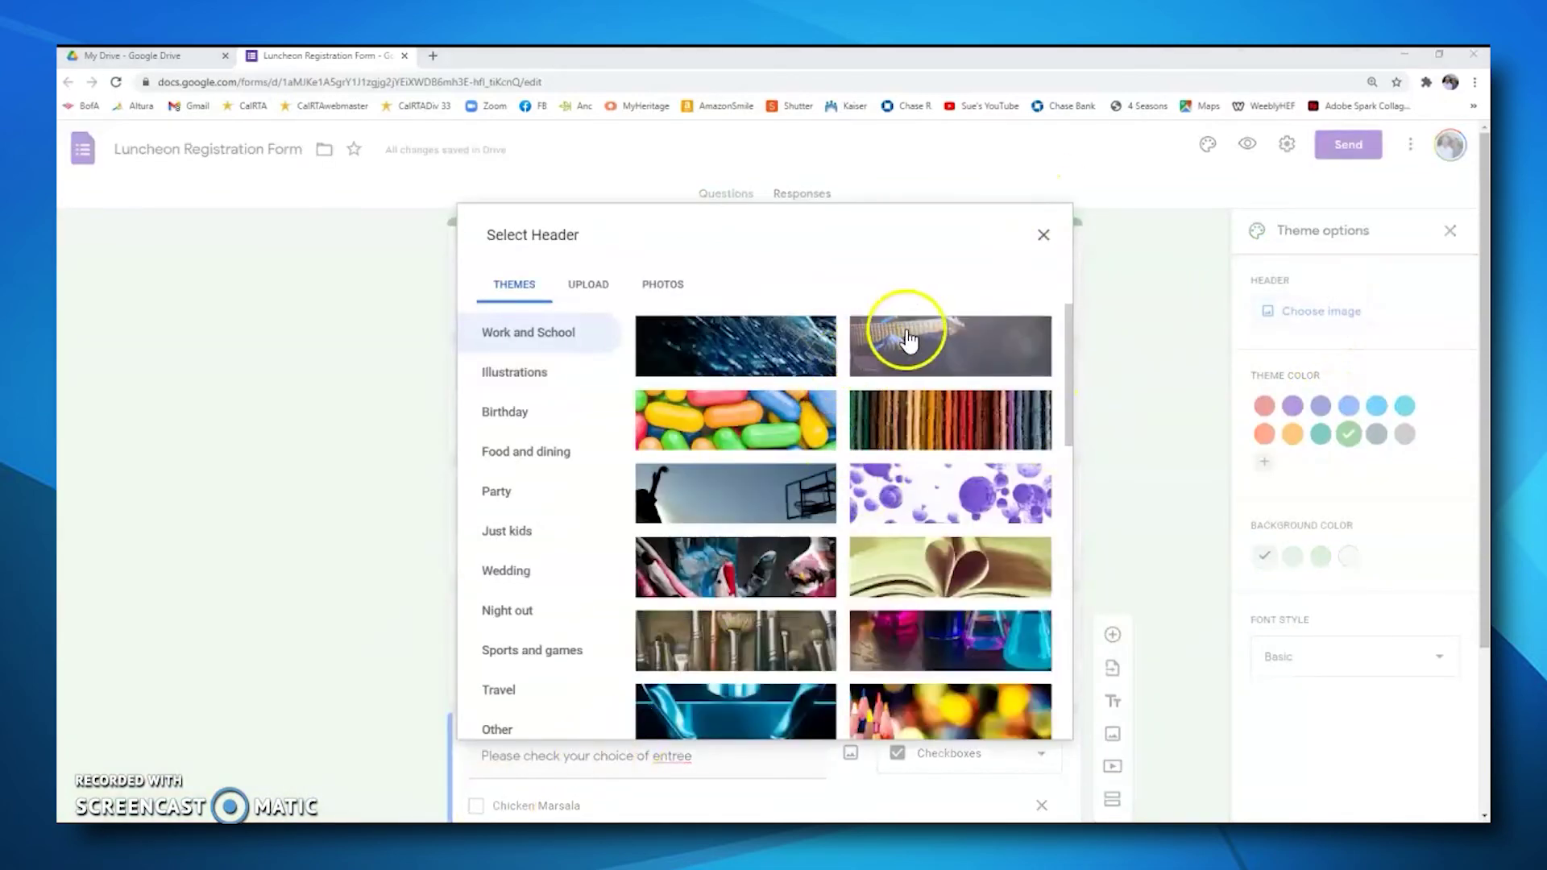
{"action": "scroll", "coordinate": [929, 353], "scroll_direction": "down", "scroll_amount": 1}
{"action": "scroll", "coordinate": [929, 352], "scroll_direction": "down", "scroll_amount": 10}
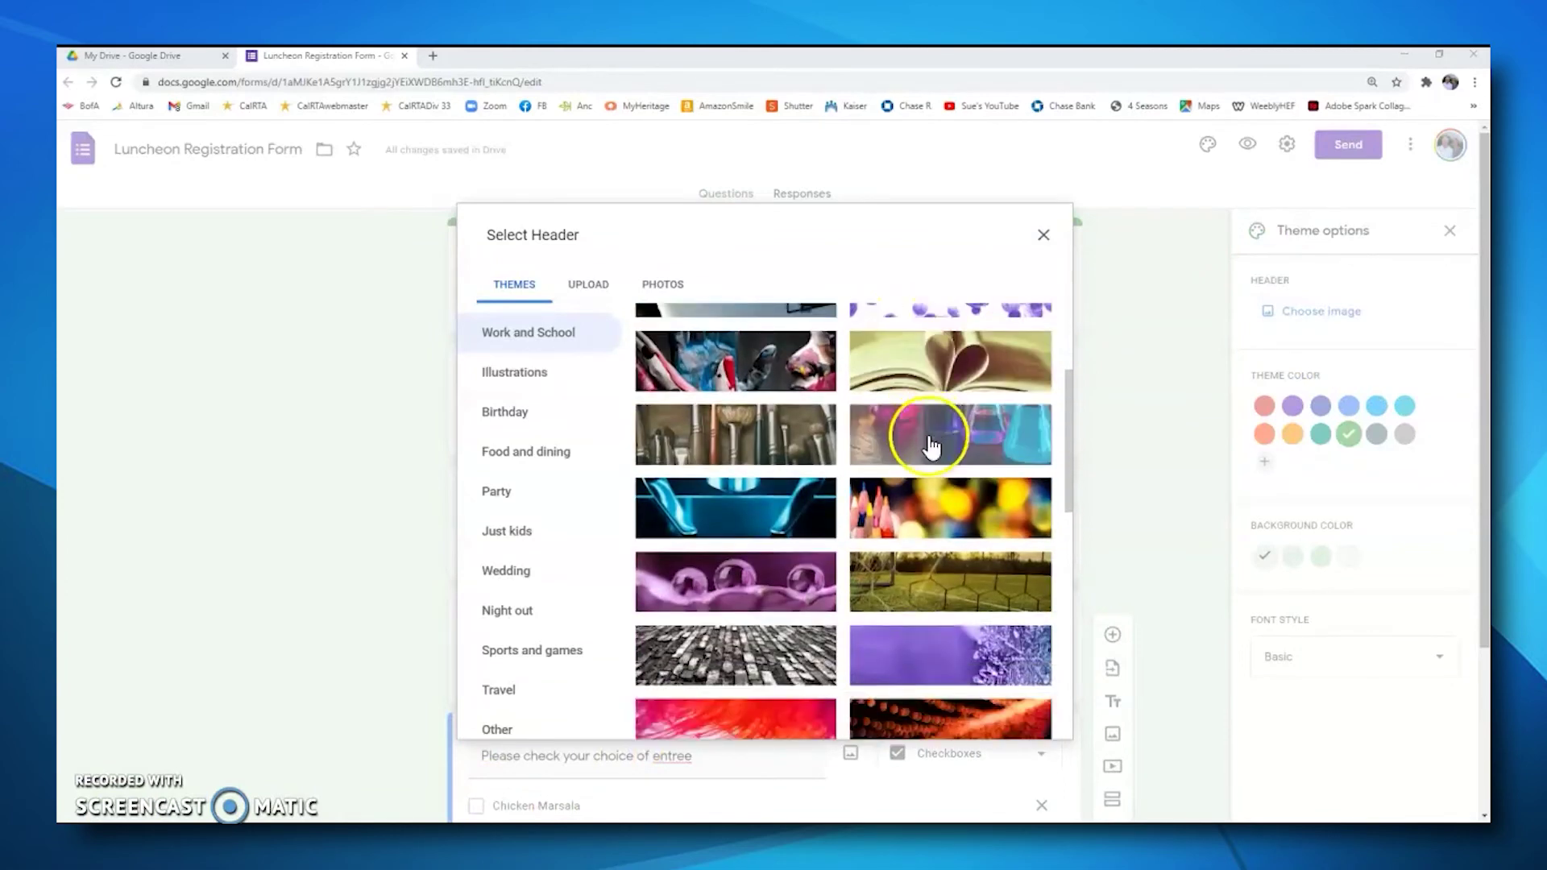
{"action": "scroll", "coordinate": [932, 491], "scroll_direction": "down", "scroll_amount": 1}
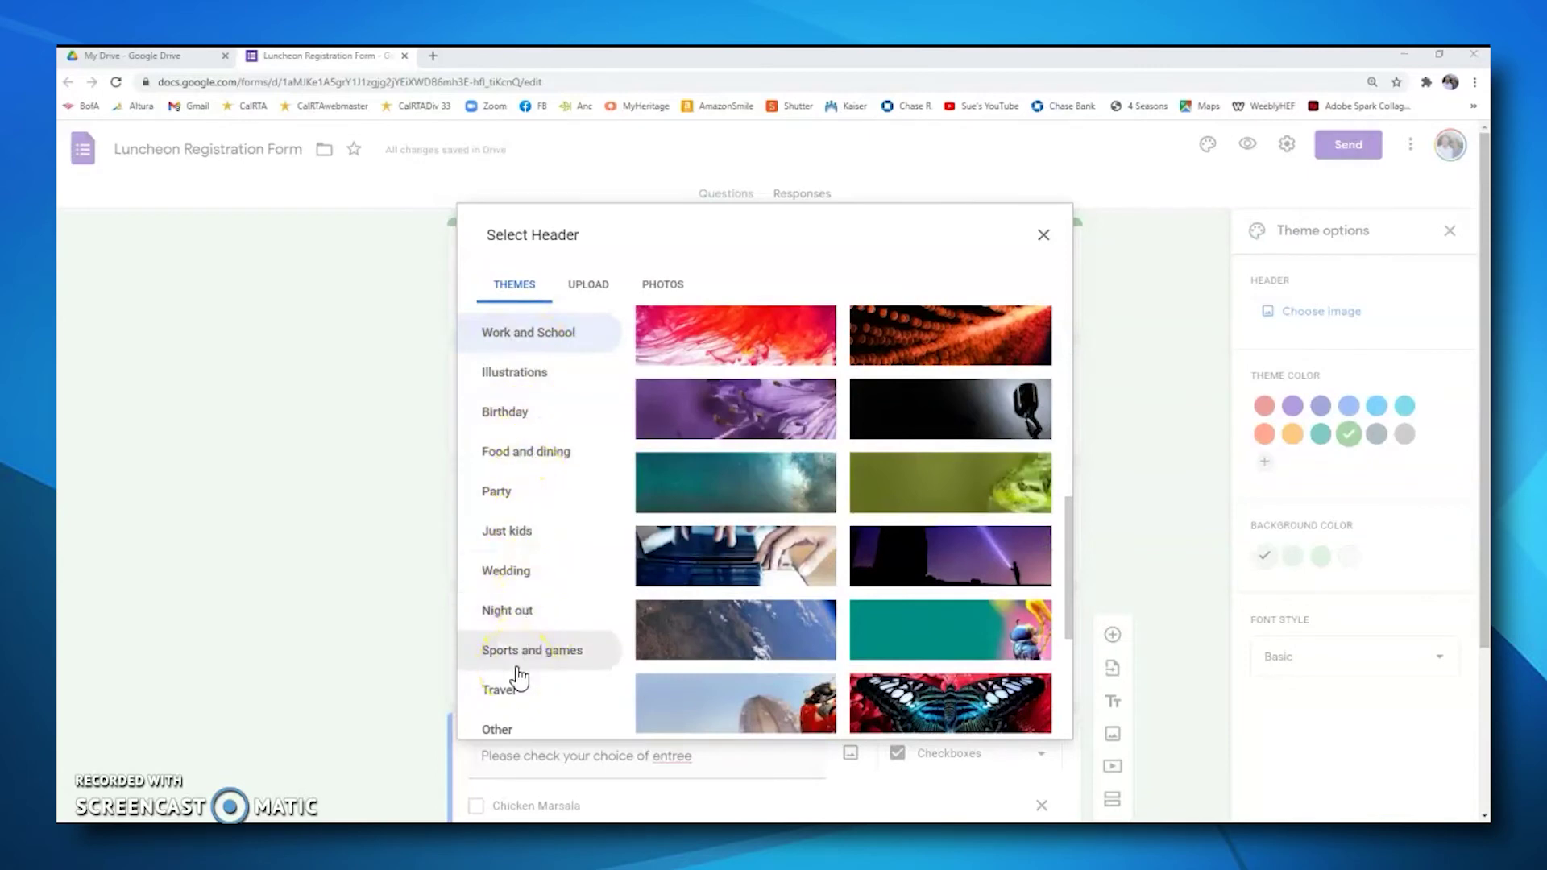
{"action": "left_click", "coordinate": [767, 483]}
{"action": "scroll", "coordinate": [768, 485], "scroll_direction": "up", "scroll_amount": 1}
{"action": "scroll", "coordinate": [768, 485], "scroll_direction": "up", "scroll_amount": 6}
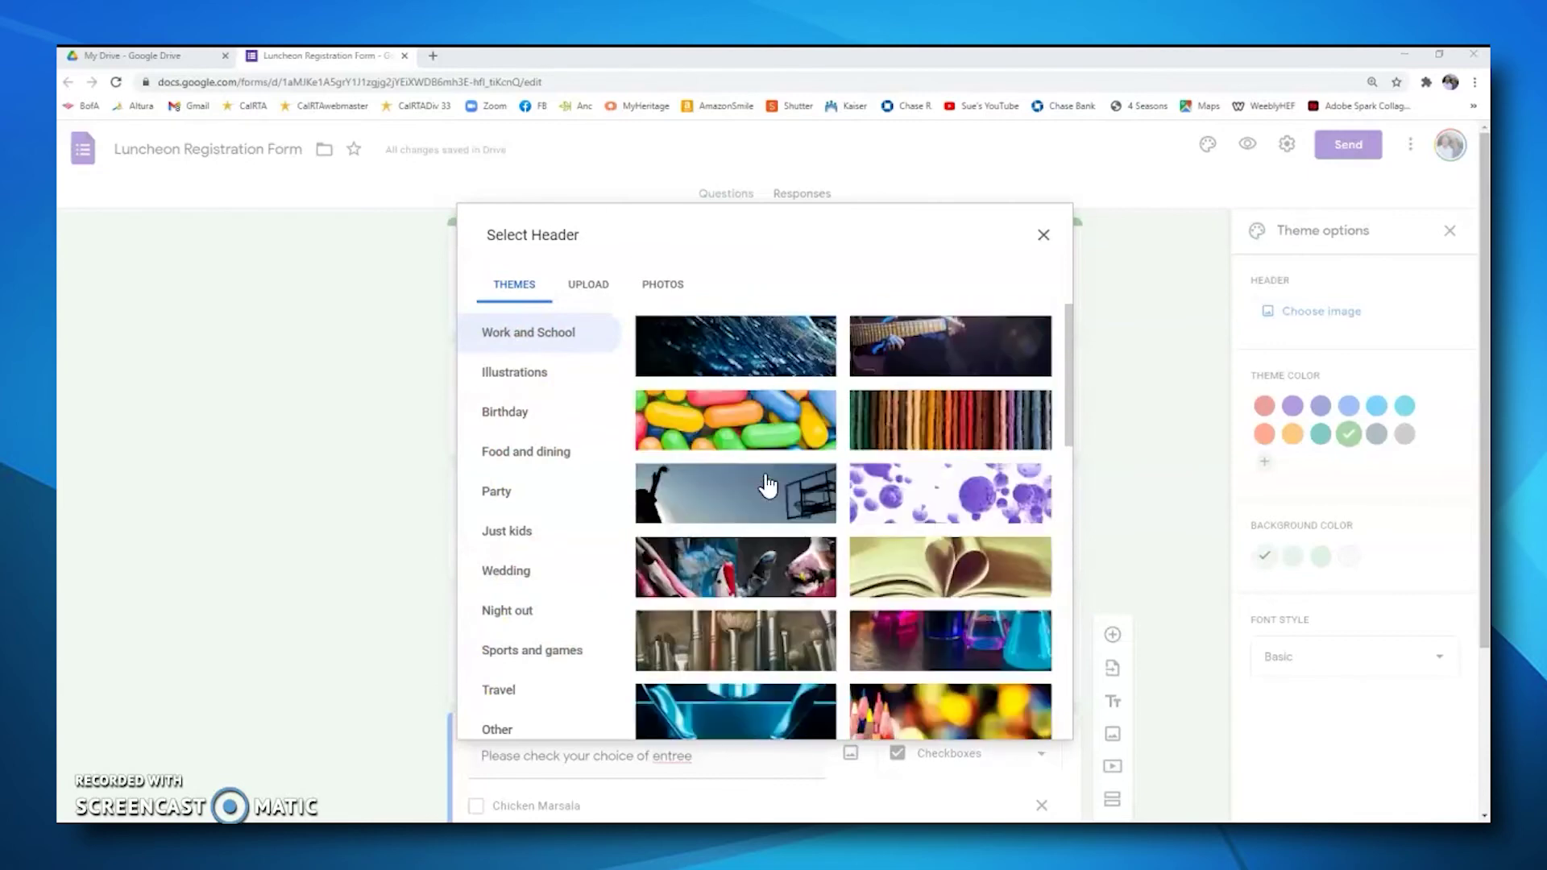
{"action": "left_click", "coordinate": [794, 432]}
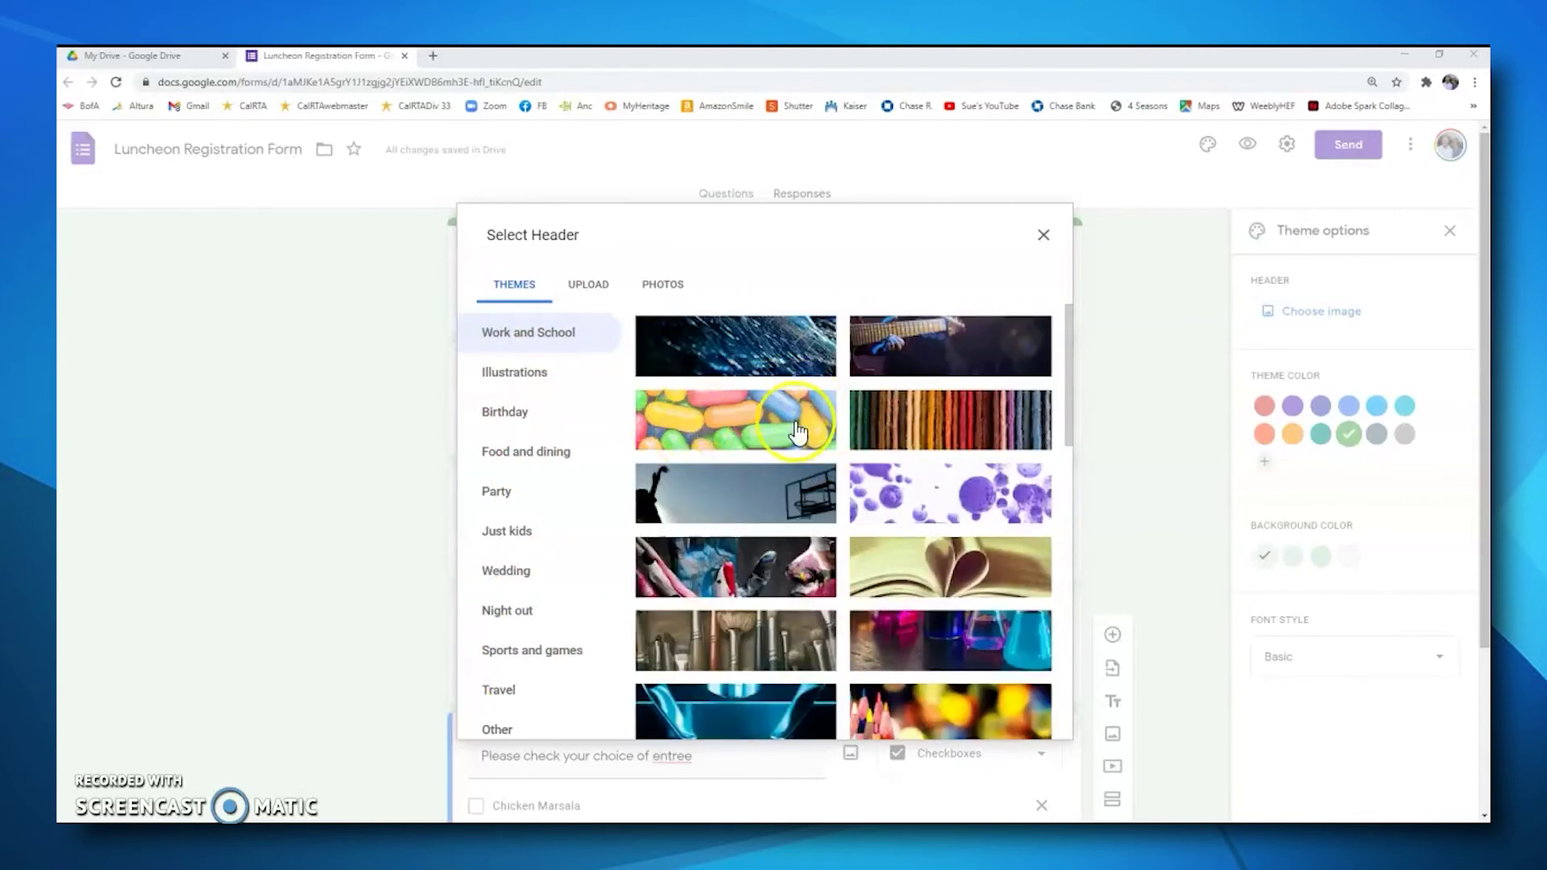
{"action": "left_click", "coordinate": [743, 423]}
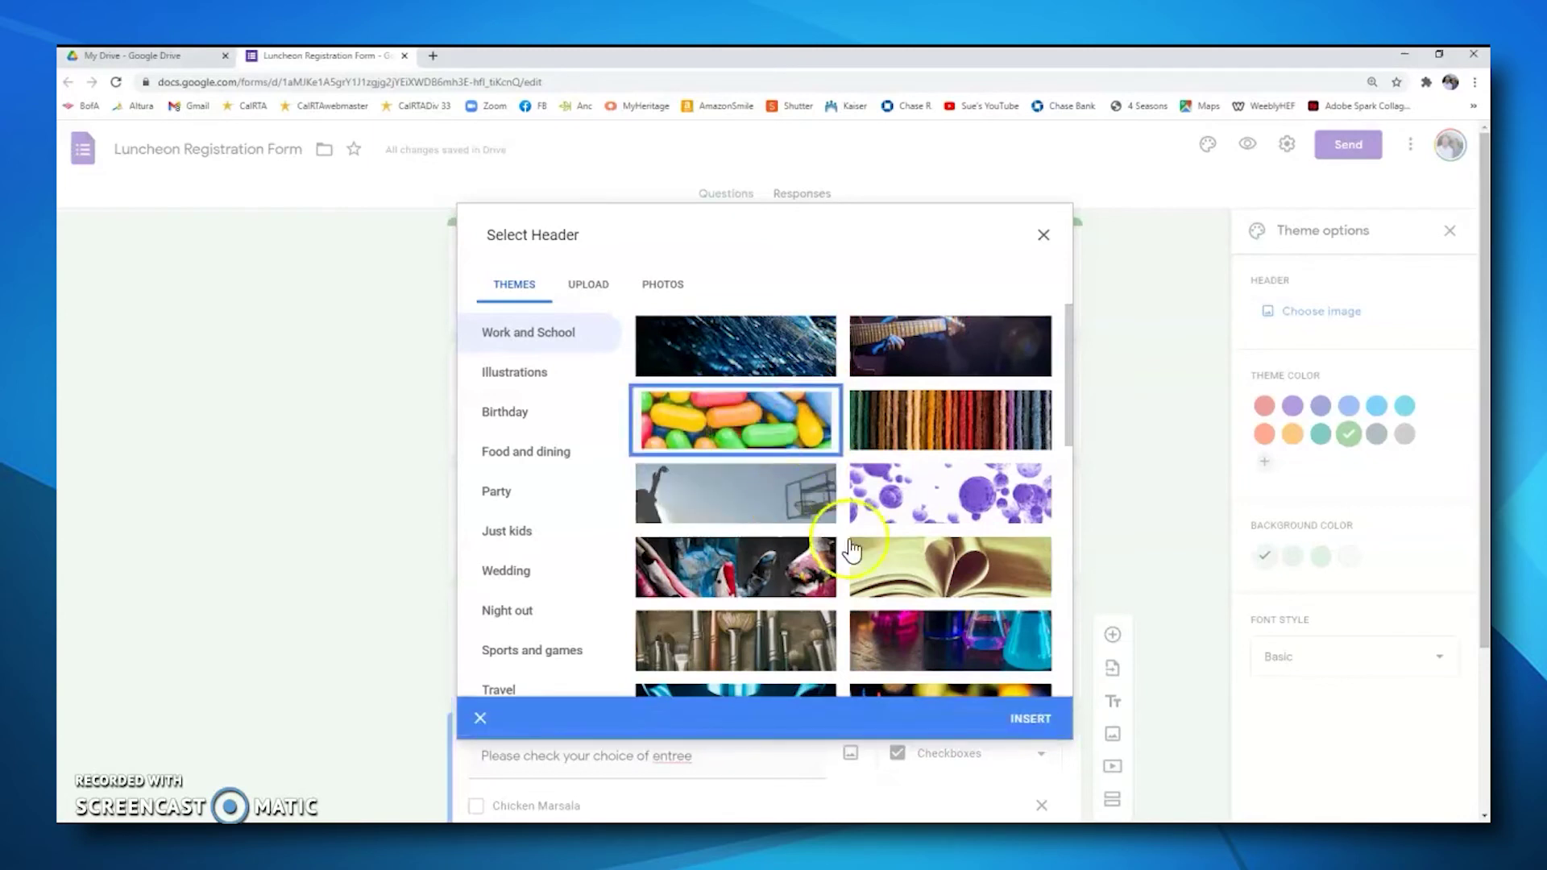
{"action": "left_click", "coordinate": [1037, 725]}
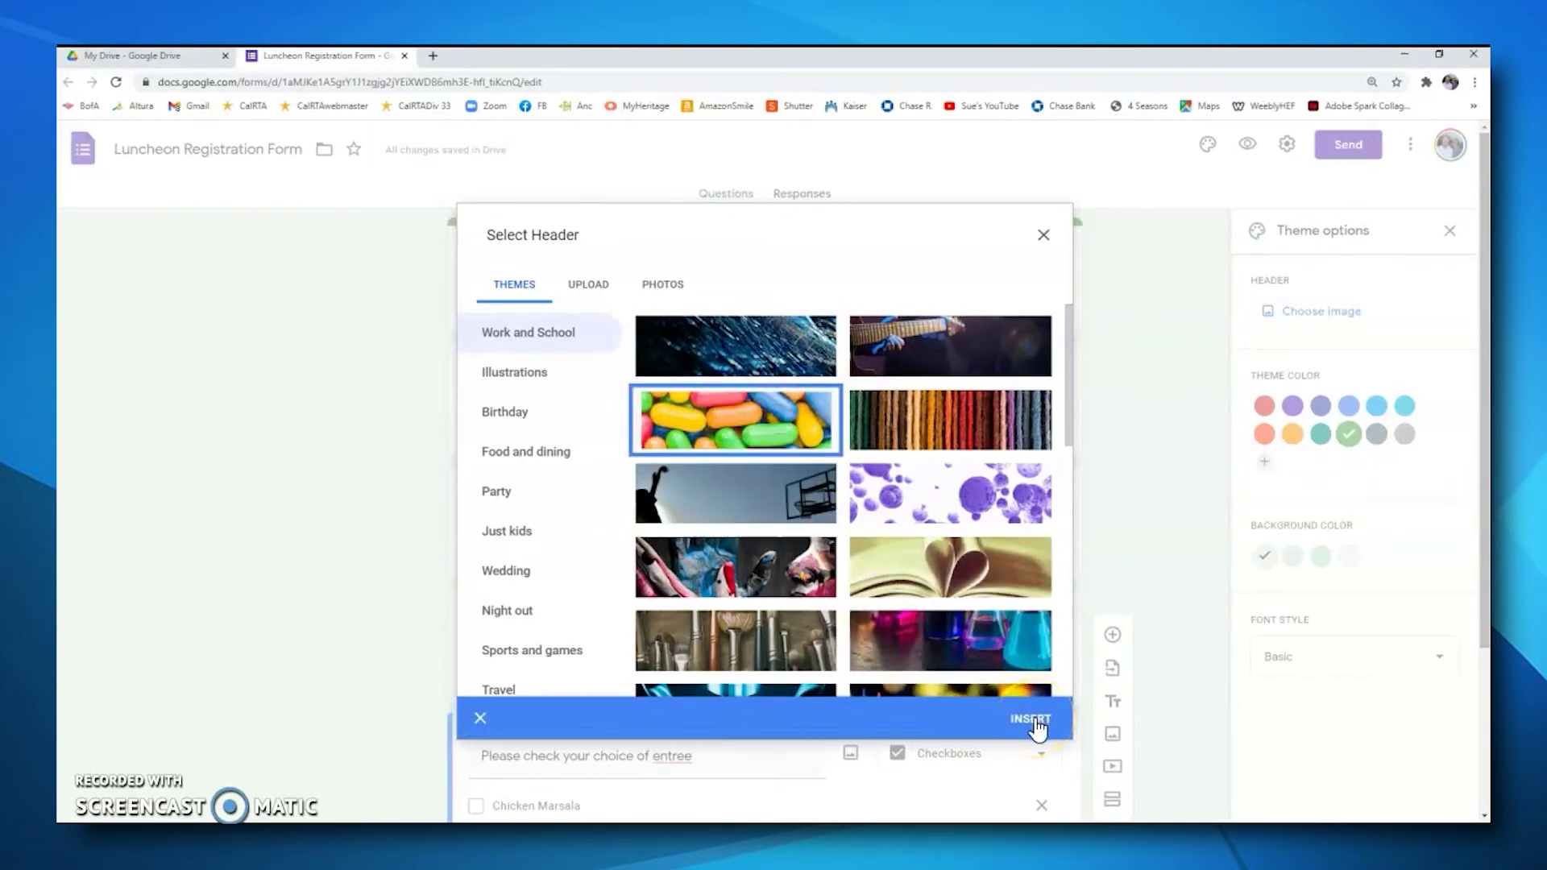
{"action": "left_click", "coordinate": [1036, 721]}
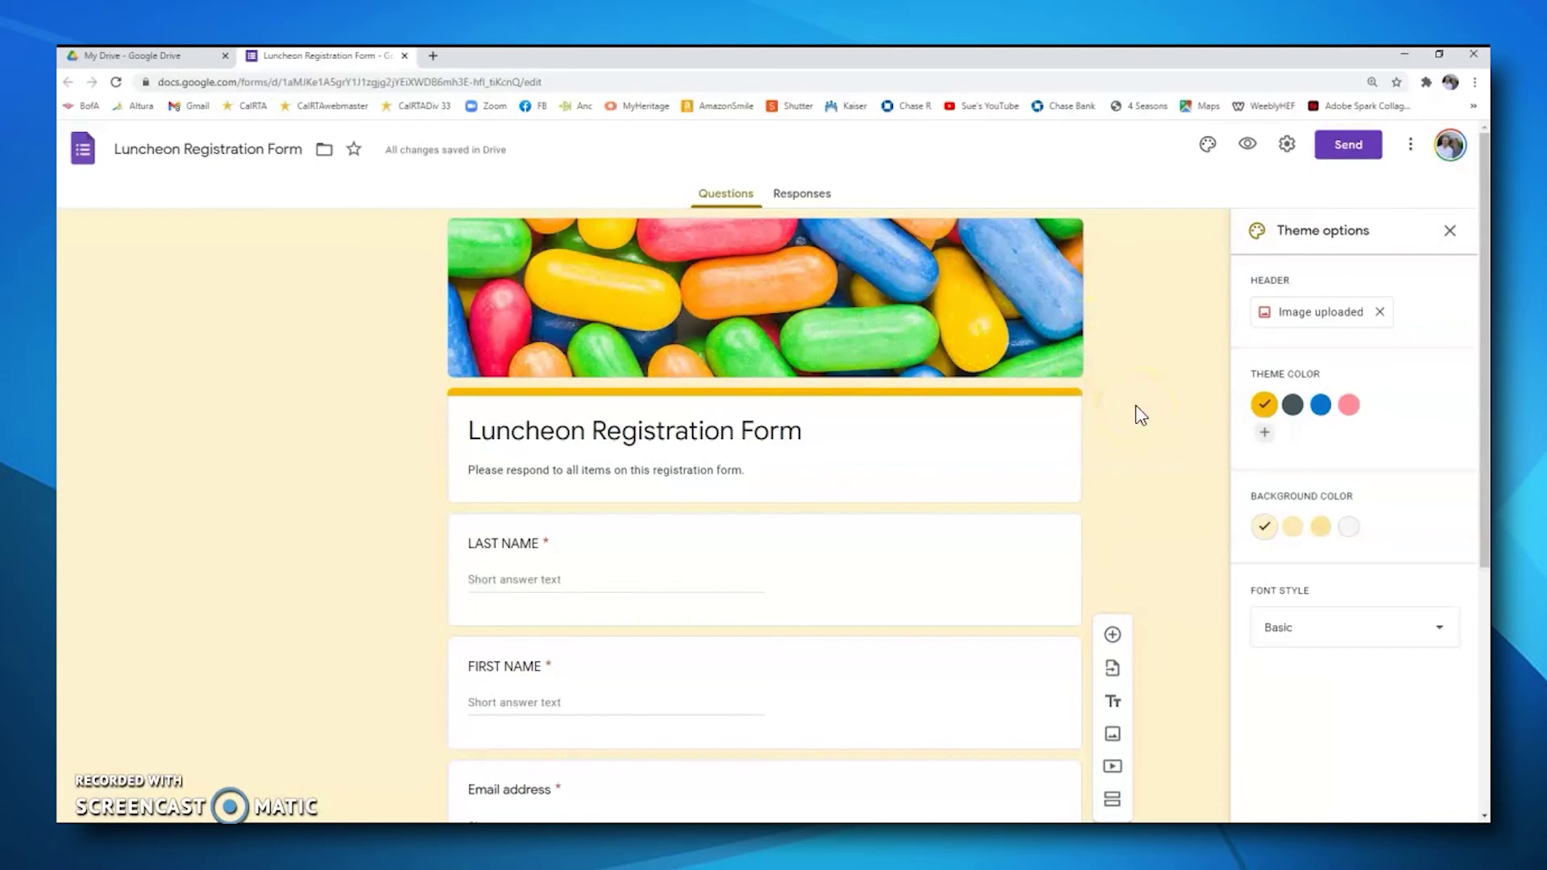
{"action": "left_click", "coordinate": [1452, 233]}
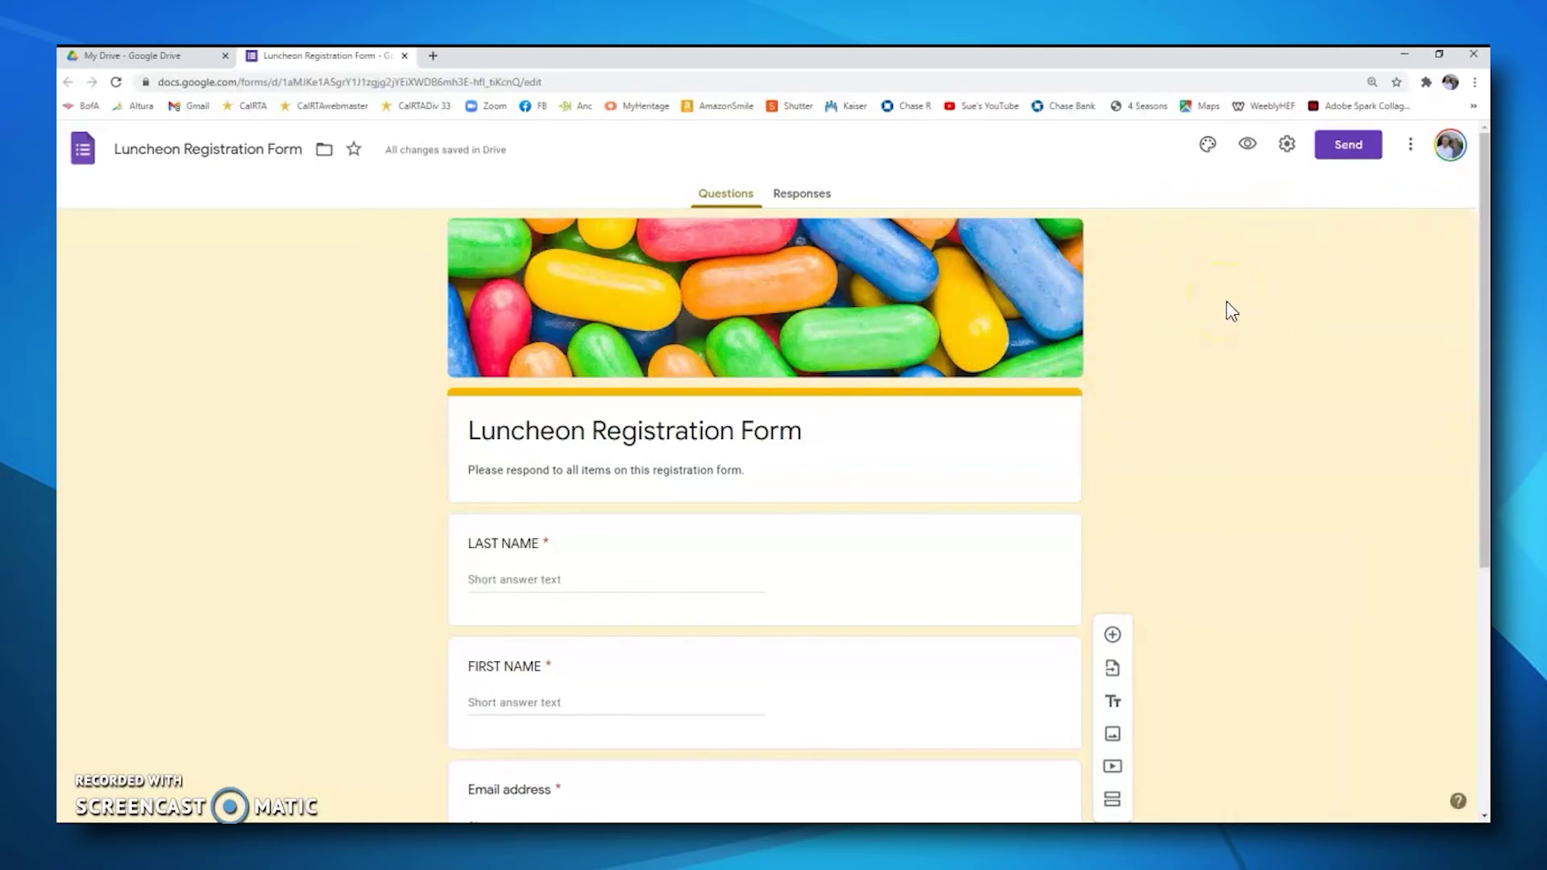
Preview the form as respondents see it, check its header, questions and entree options, and return to editing.
{"action": "left_click", "coordinate": [1249, 149]}
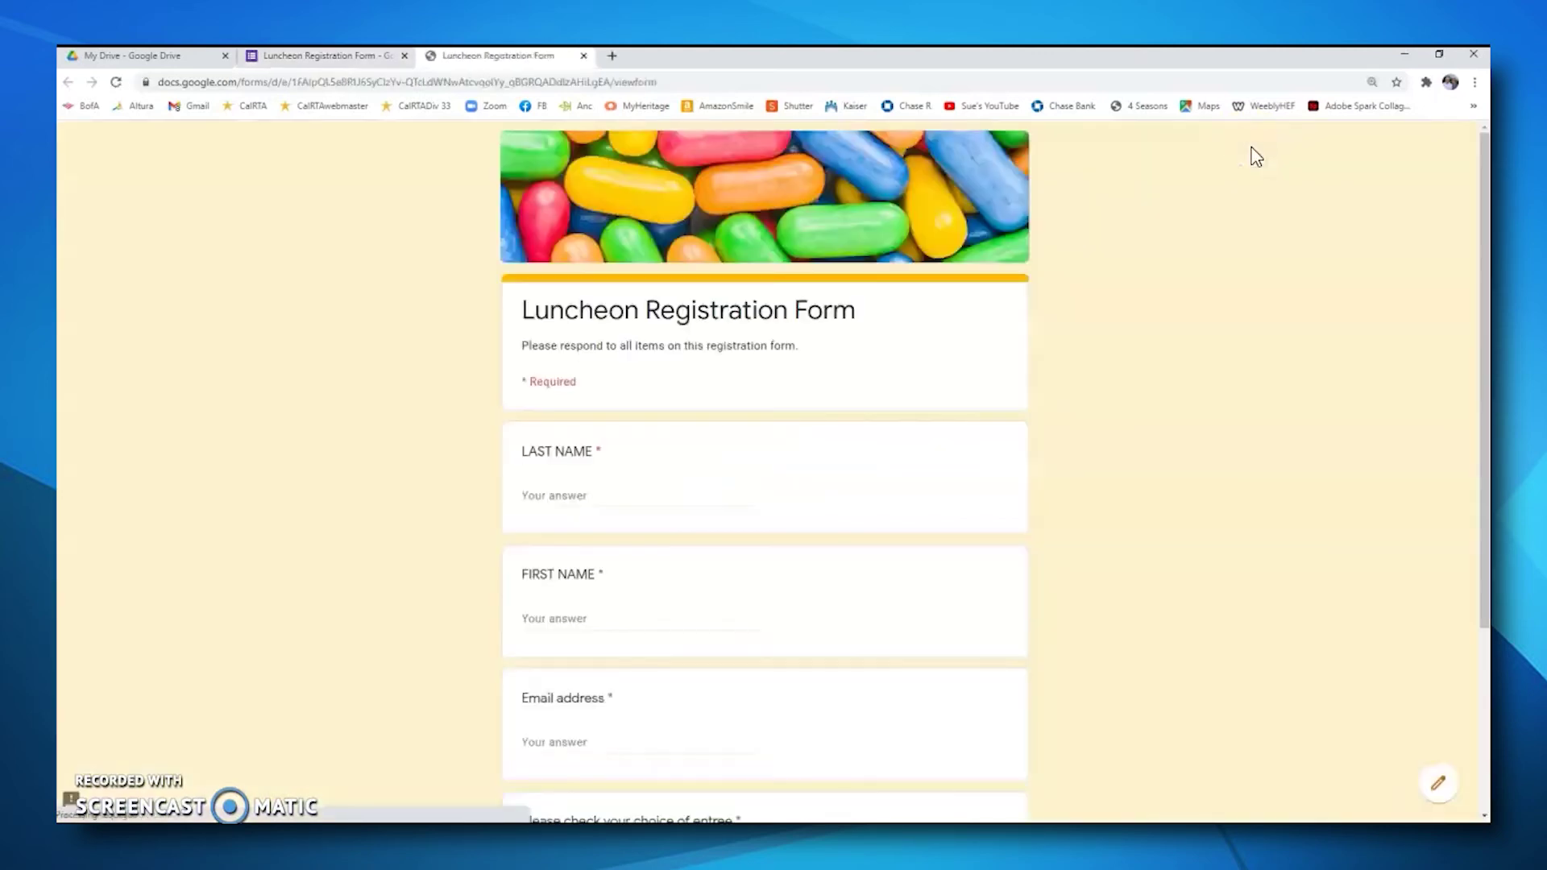
{"action": "scroll", "coordinate": [1120, 274], "scroll_direction": "down", "scroll_amount": 3}
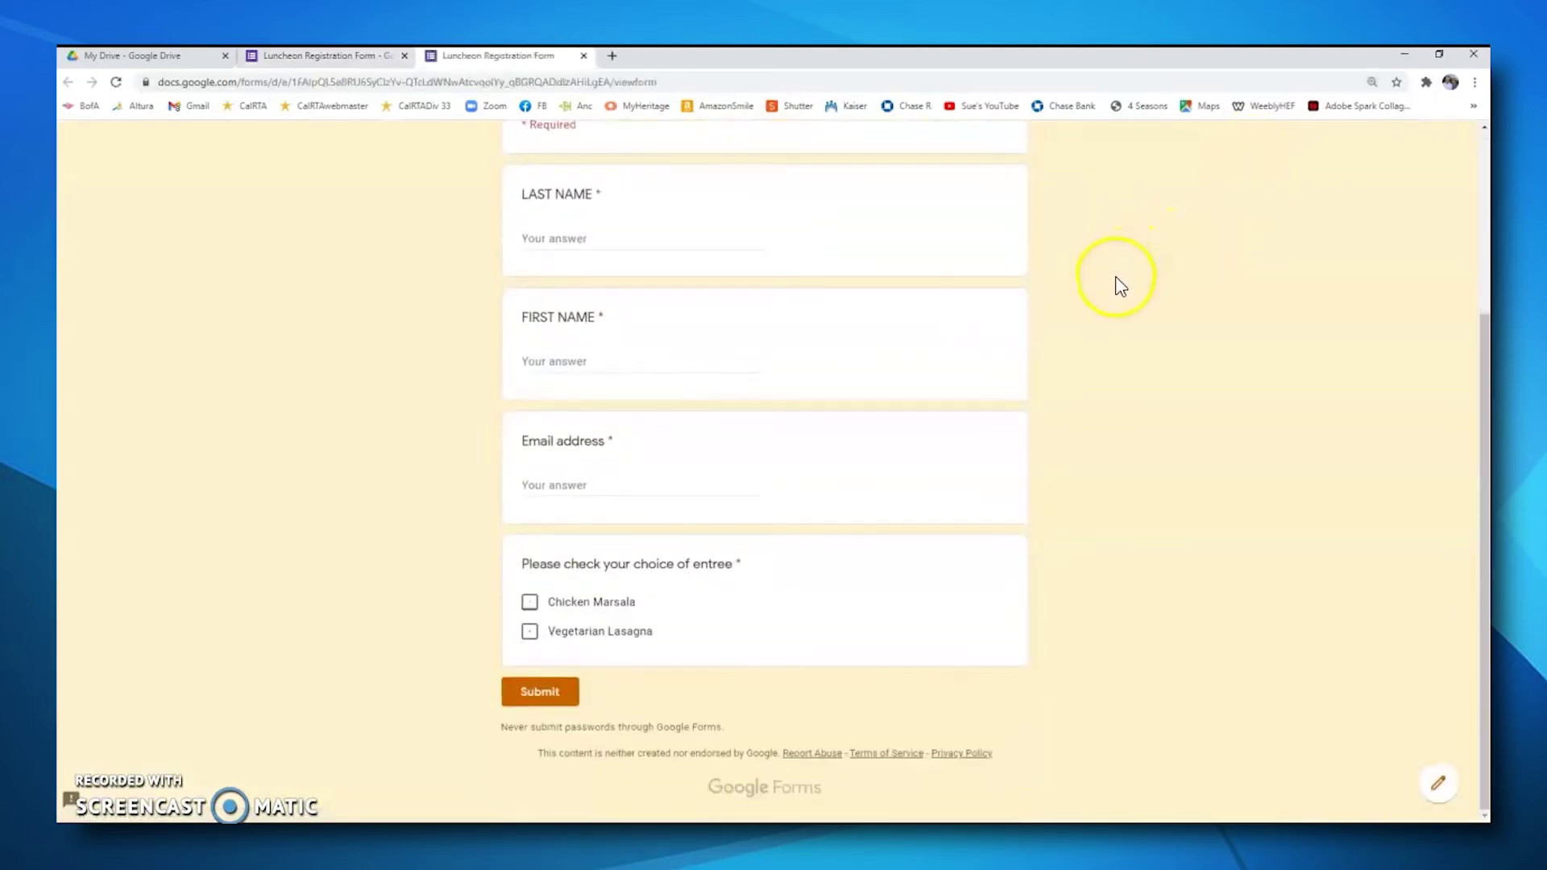
{"action": "scroll", "coordinate": [1121, 286], "scroll_direction": "up", "scroll_amount": 3}
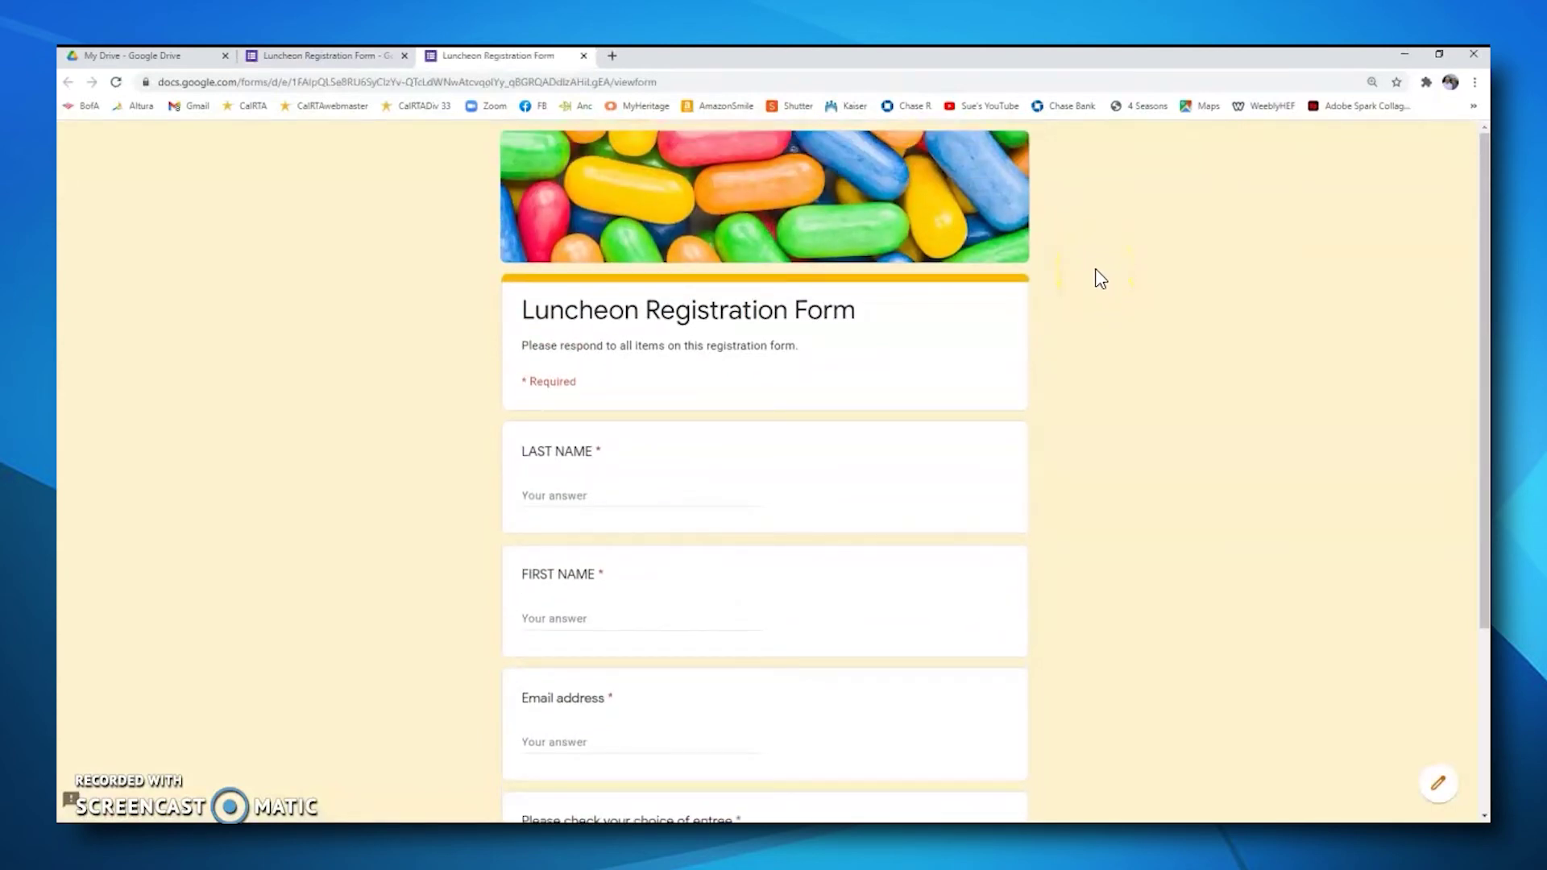
{"action": "scroll", "coordinate": [1101, 274], "scroll_direction": "down", "scroll_amount": 3}
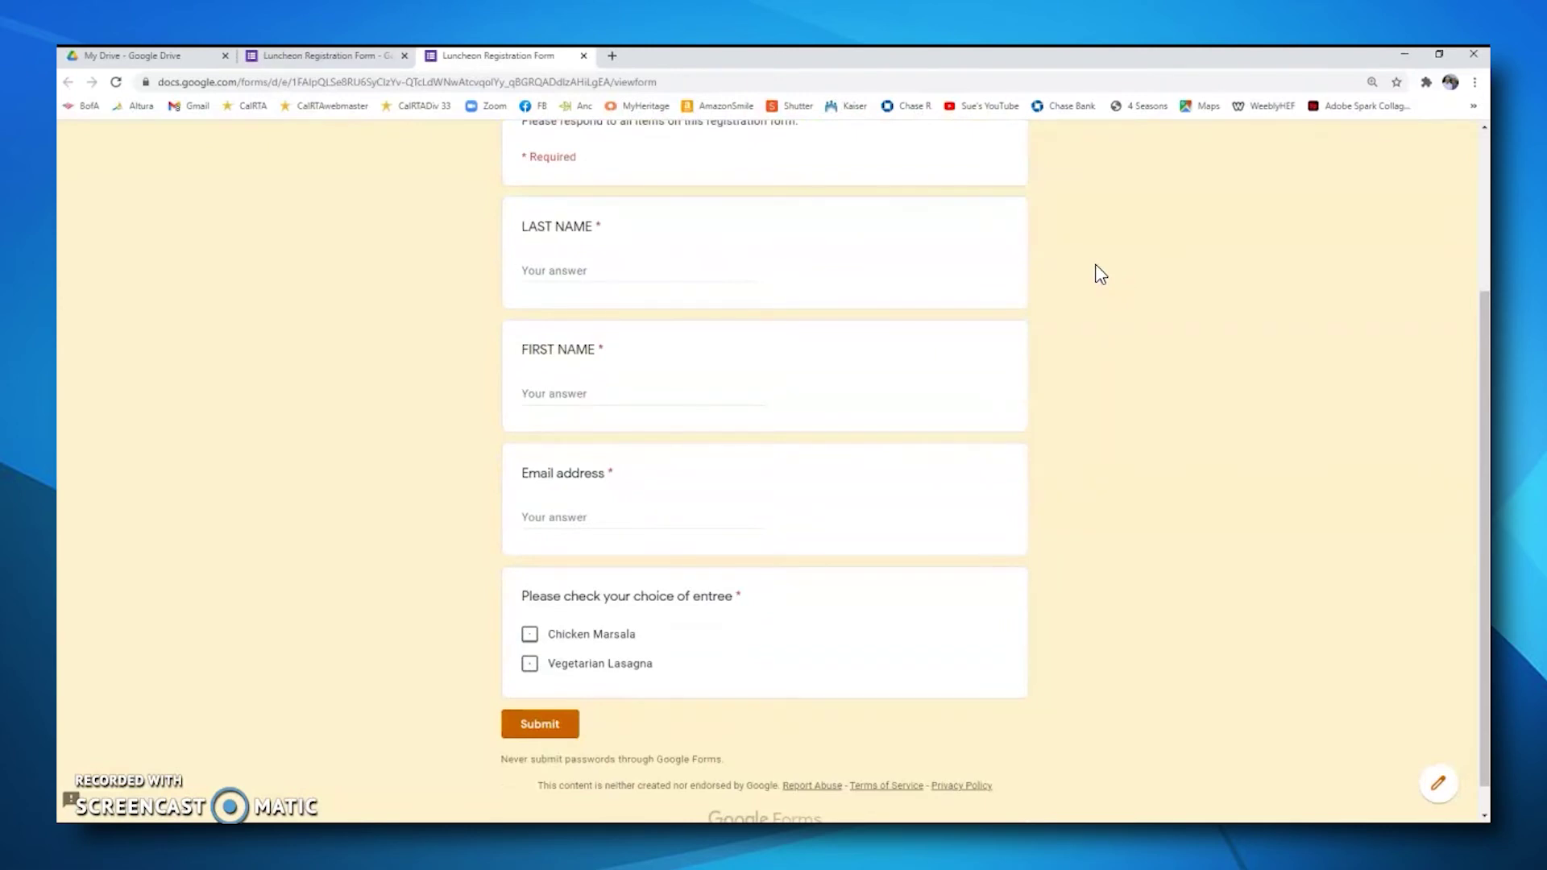
{"action": "scroll", "coordinate": [1101, 274], "scroll_direction": "up", "scroll_amount": 1}
{"action": "scroll", "coordinate": [1101, 275], "scroll_direction": "up", "scroll_amount": 2}
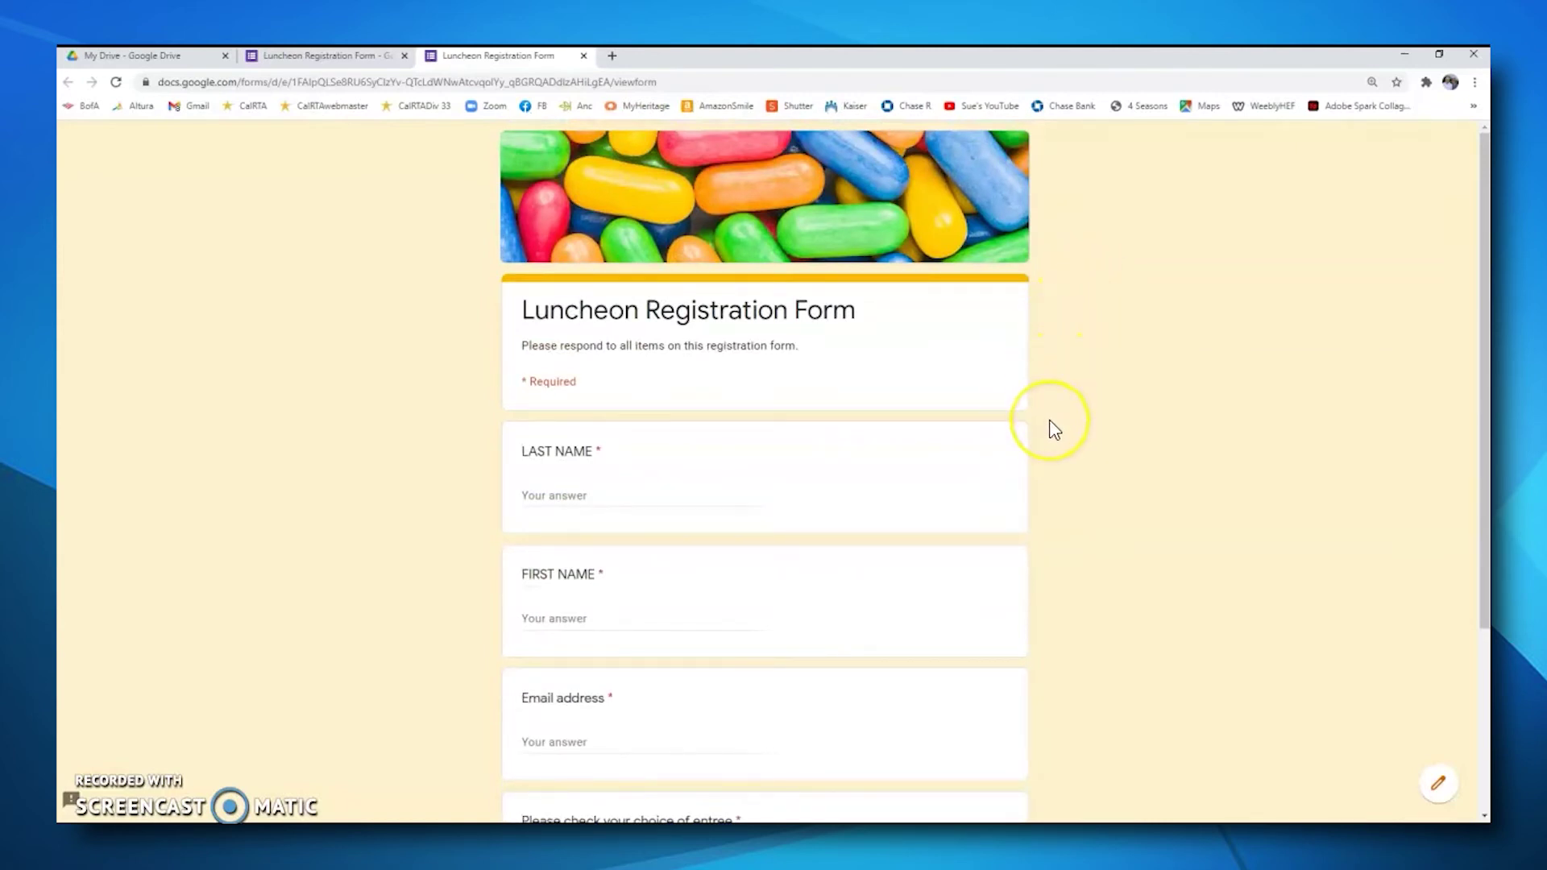
{"action": "scroll", "coordinate": [1054, 429], "scroll_direction": "down", "scroll_amount": 1}
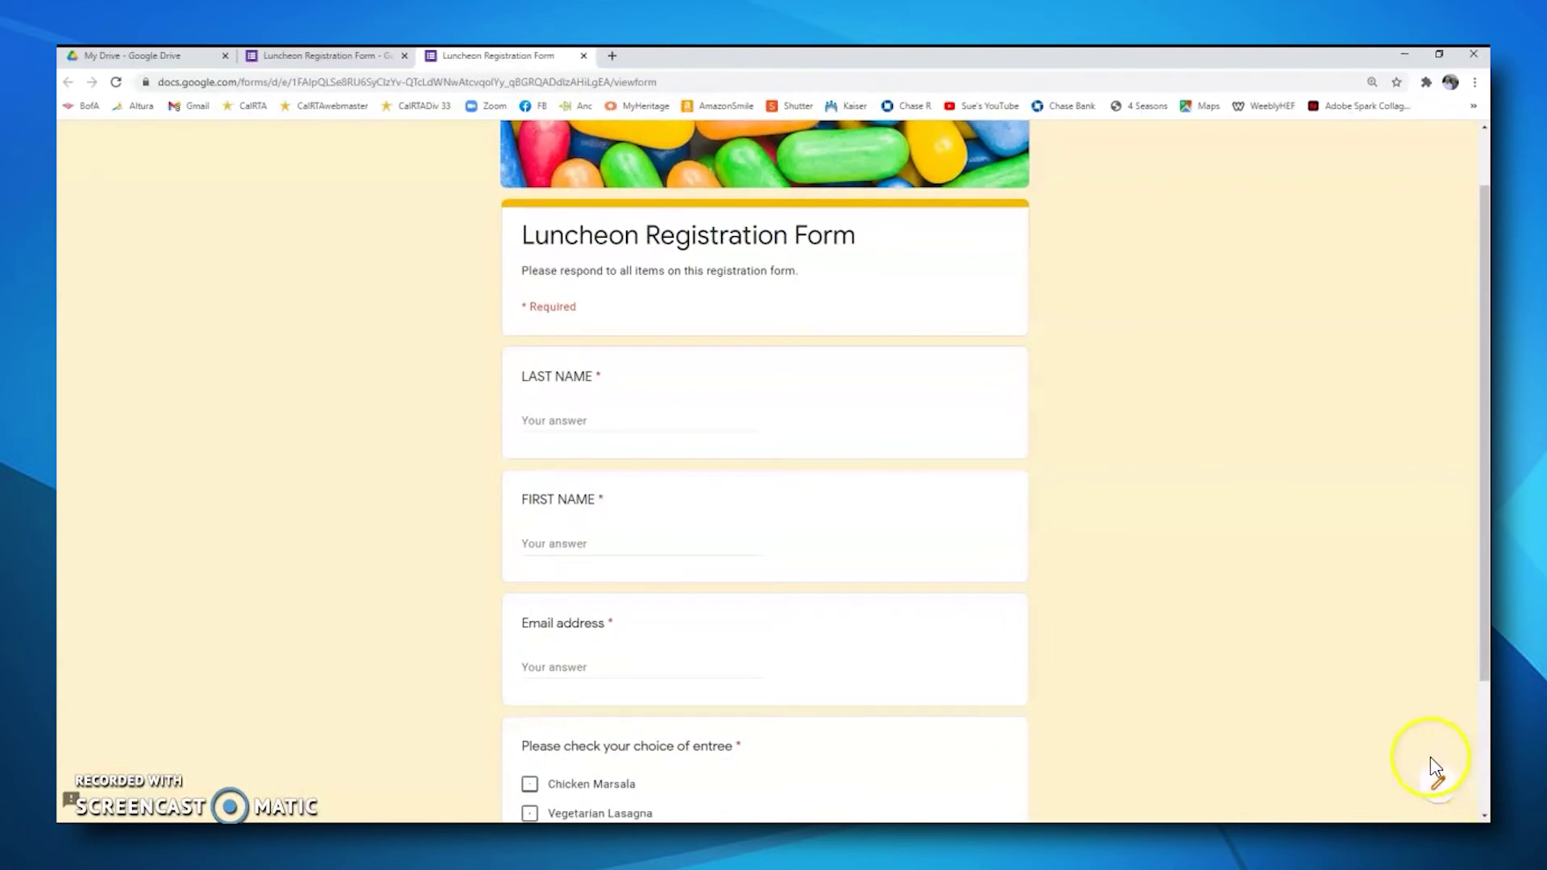
{"action": "left_click", "coordinate": [1442, 796]}
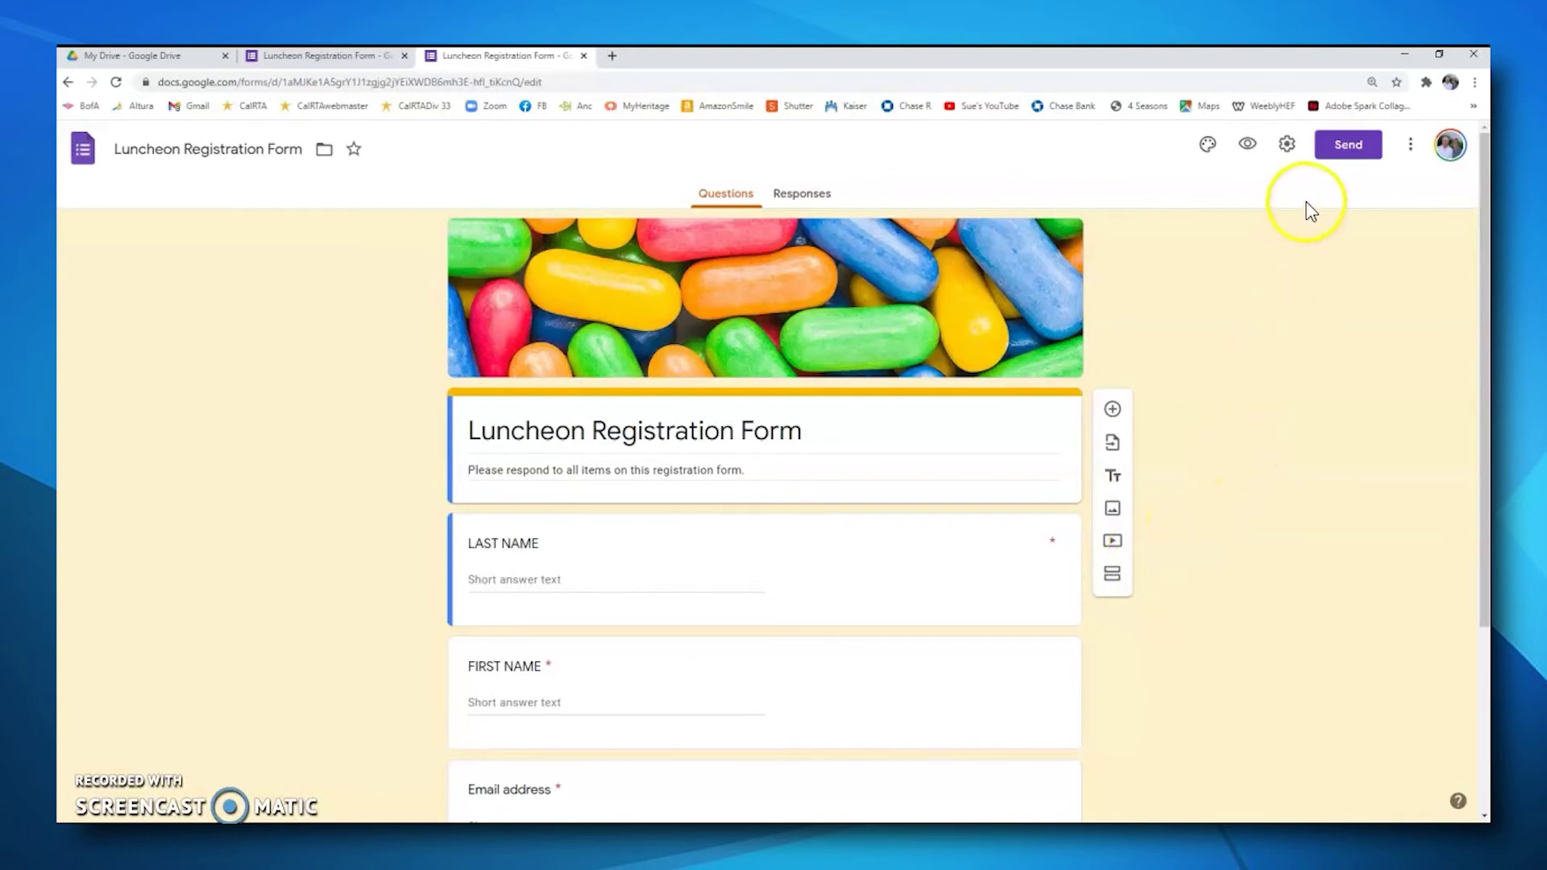
Look over the option to send the form by email, and copy a shortened link to the form.
{"action": "left_click", "coordinate": [1349, 147]}
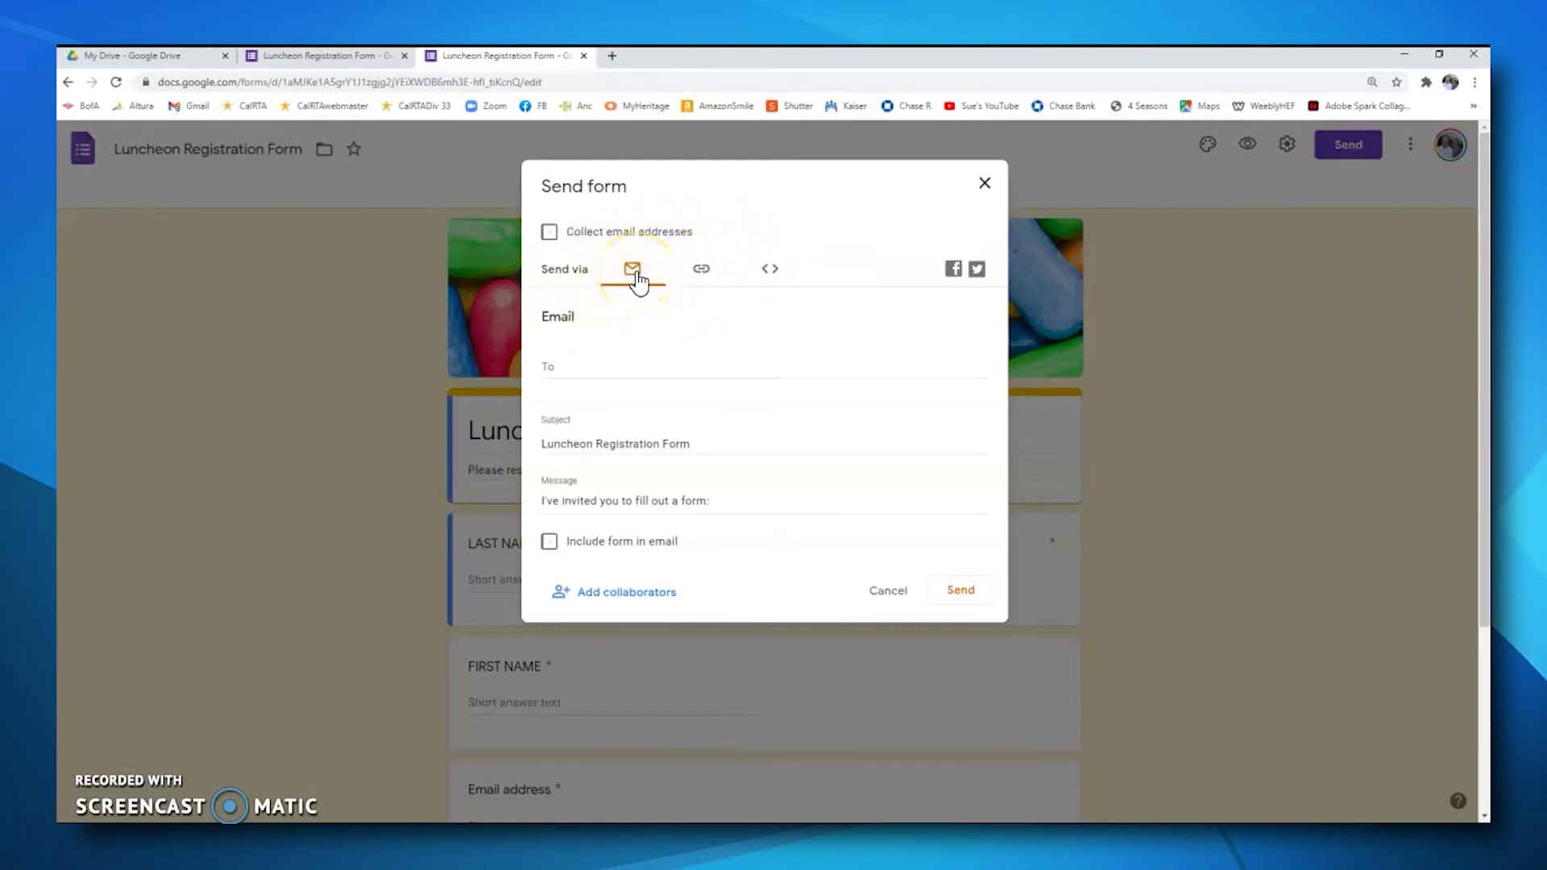
{"action": "left_click", "coordinate": [573, 370]}
{"action": "left_click", "coordinate": [580, 363]}
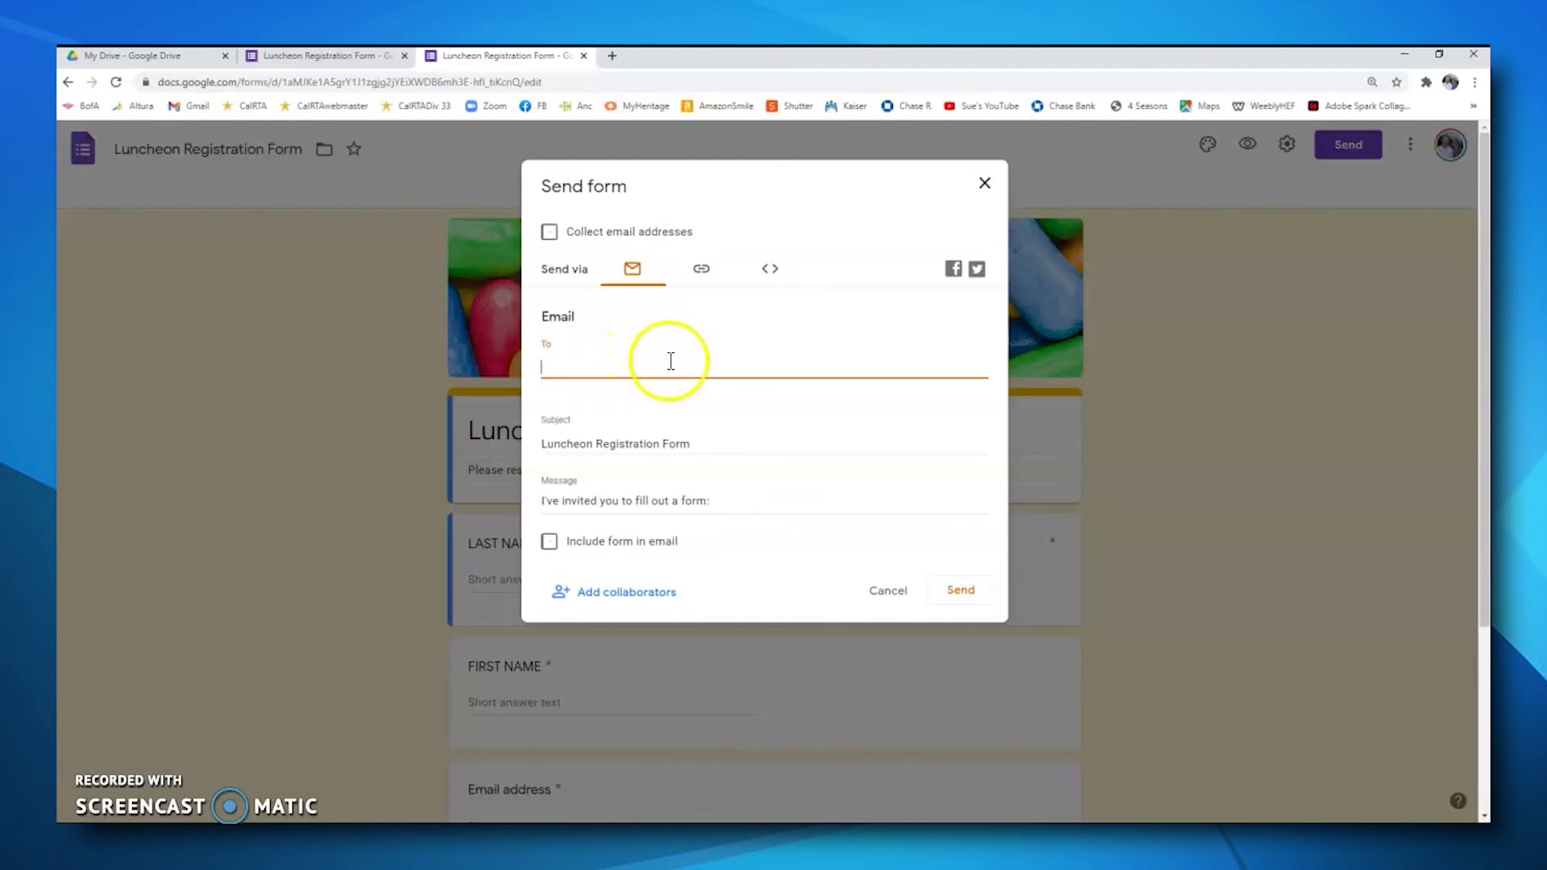
{"action": "left_click", "coordinate": [702, 270]}
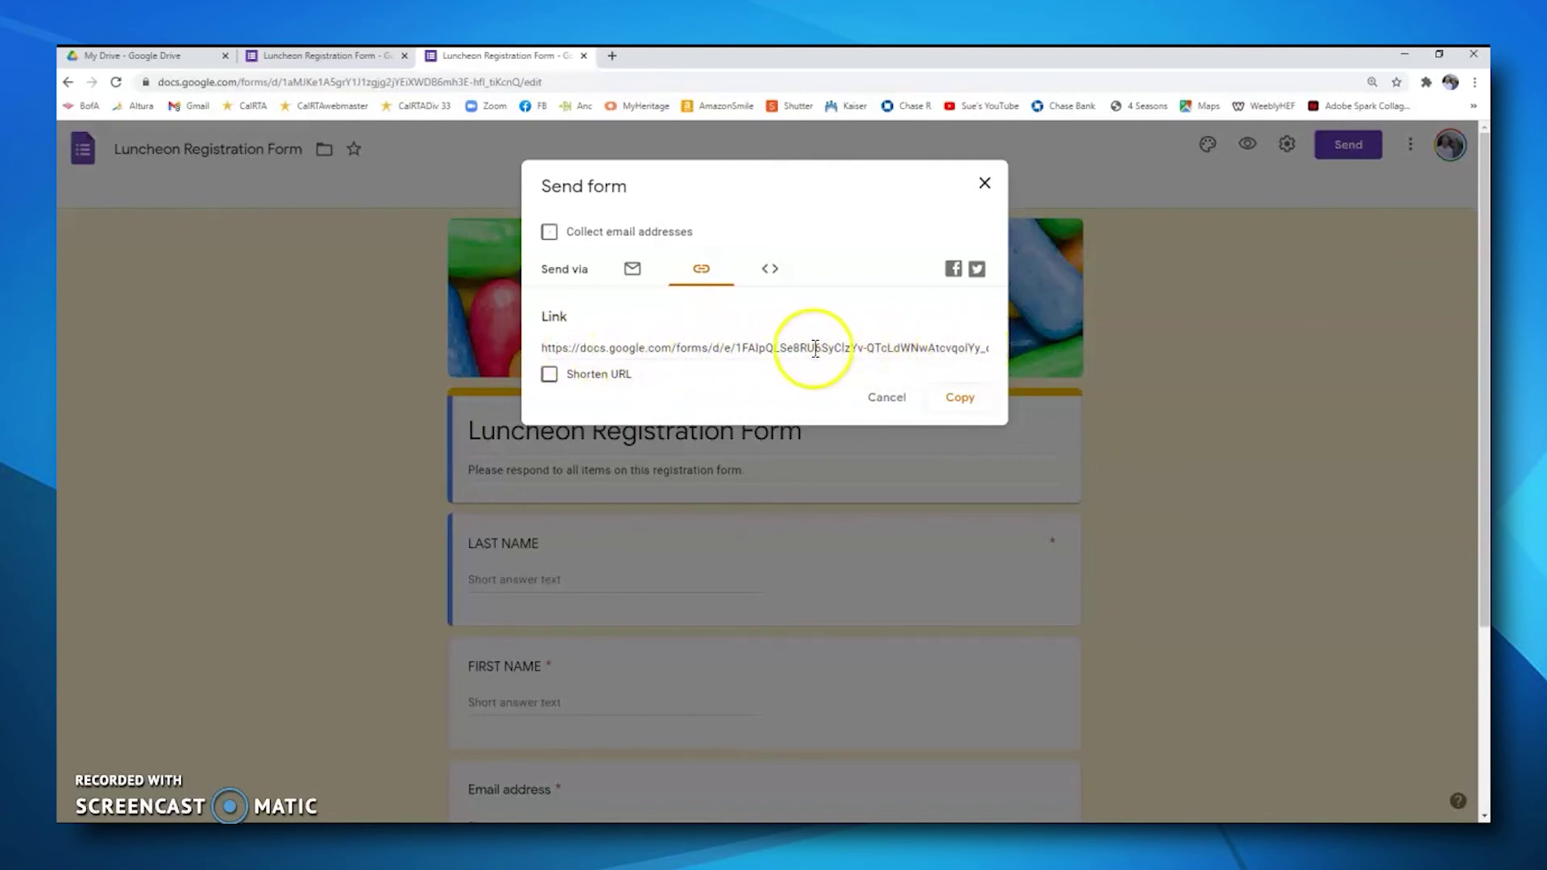
{"action": "left_click", "coordinate": [550, 374]}
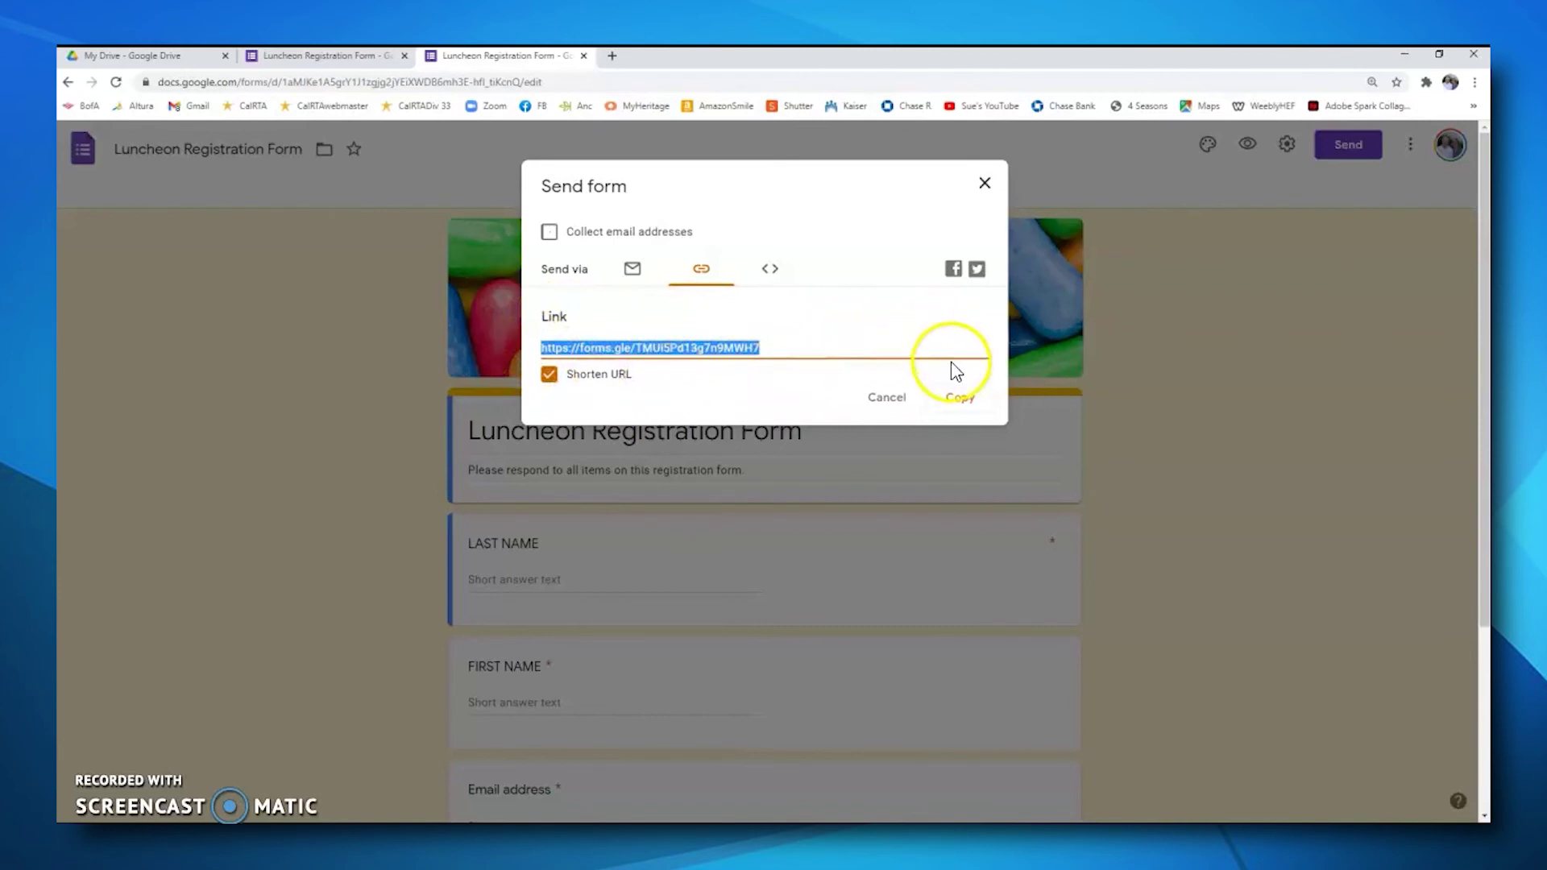
{"action": "left_click", "coordinate": [961, 401]}
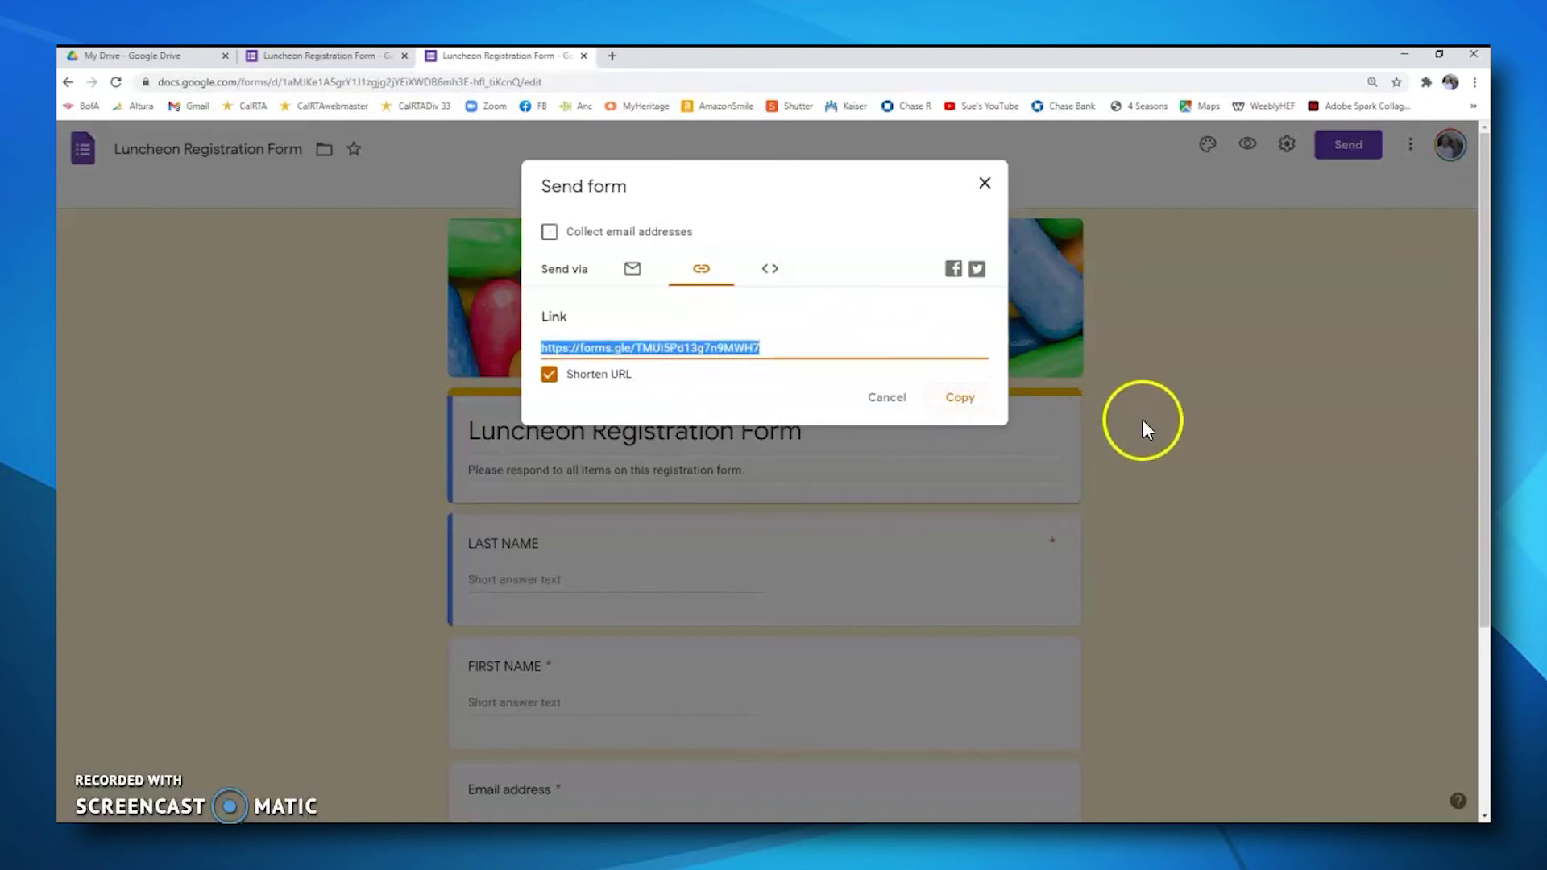
{"action": "left_click", "coordinate": [985, 183]}
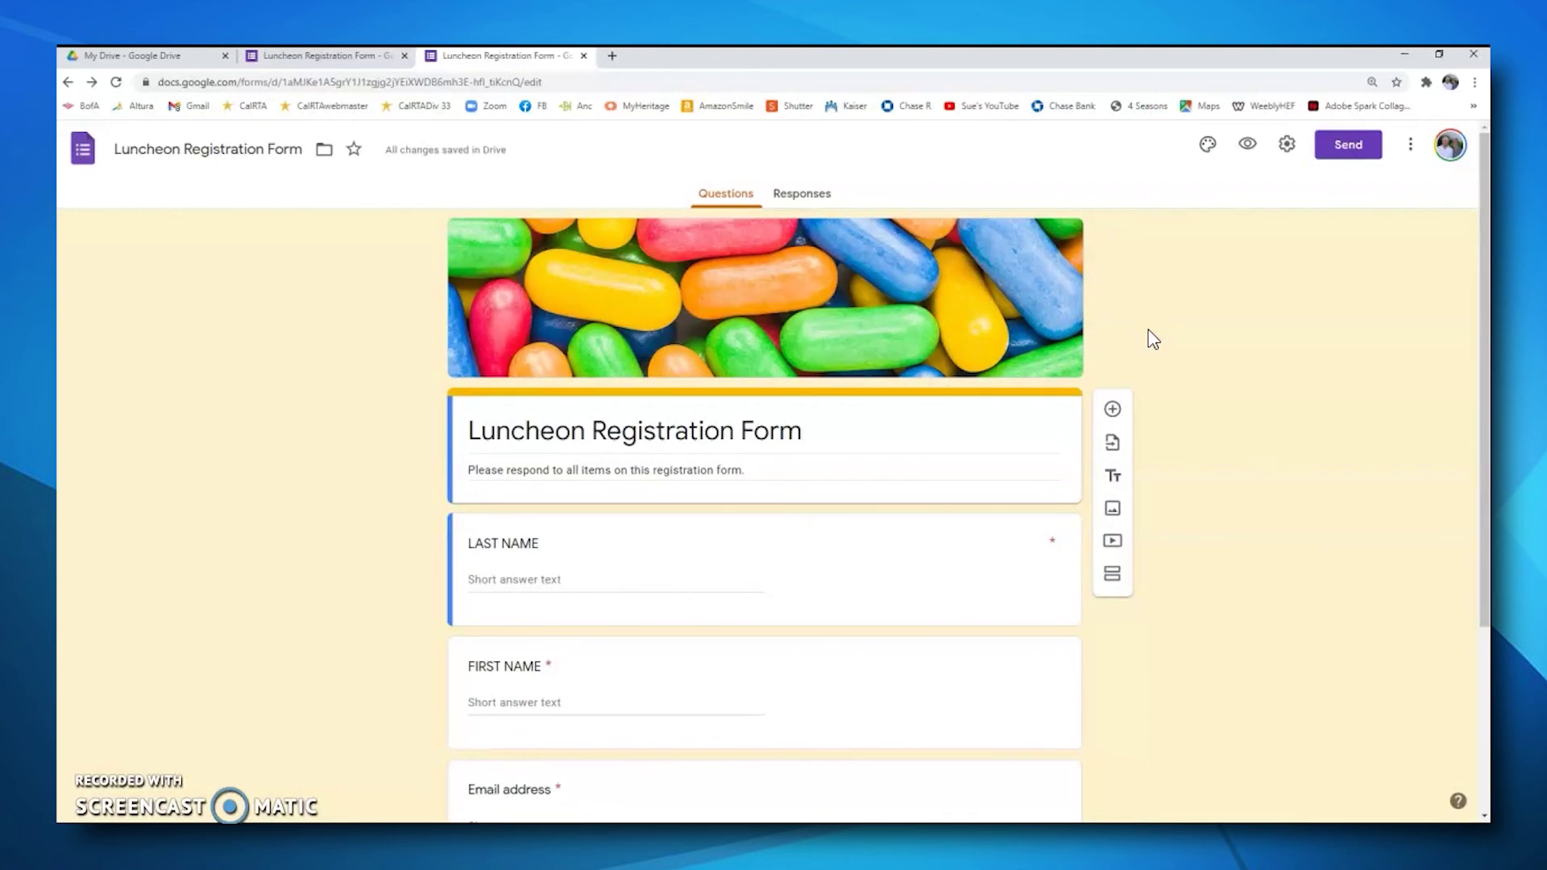
Open Google Drive from the Google home page to reach the luncheon registration files.
{"action": "left_click", "coordinate": [314, 661]}
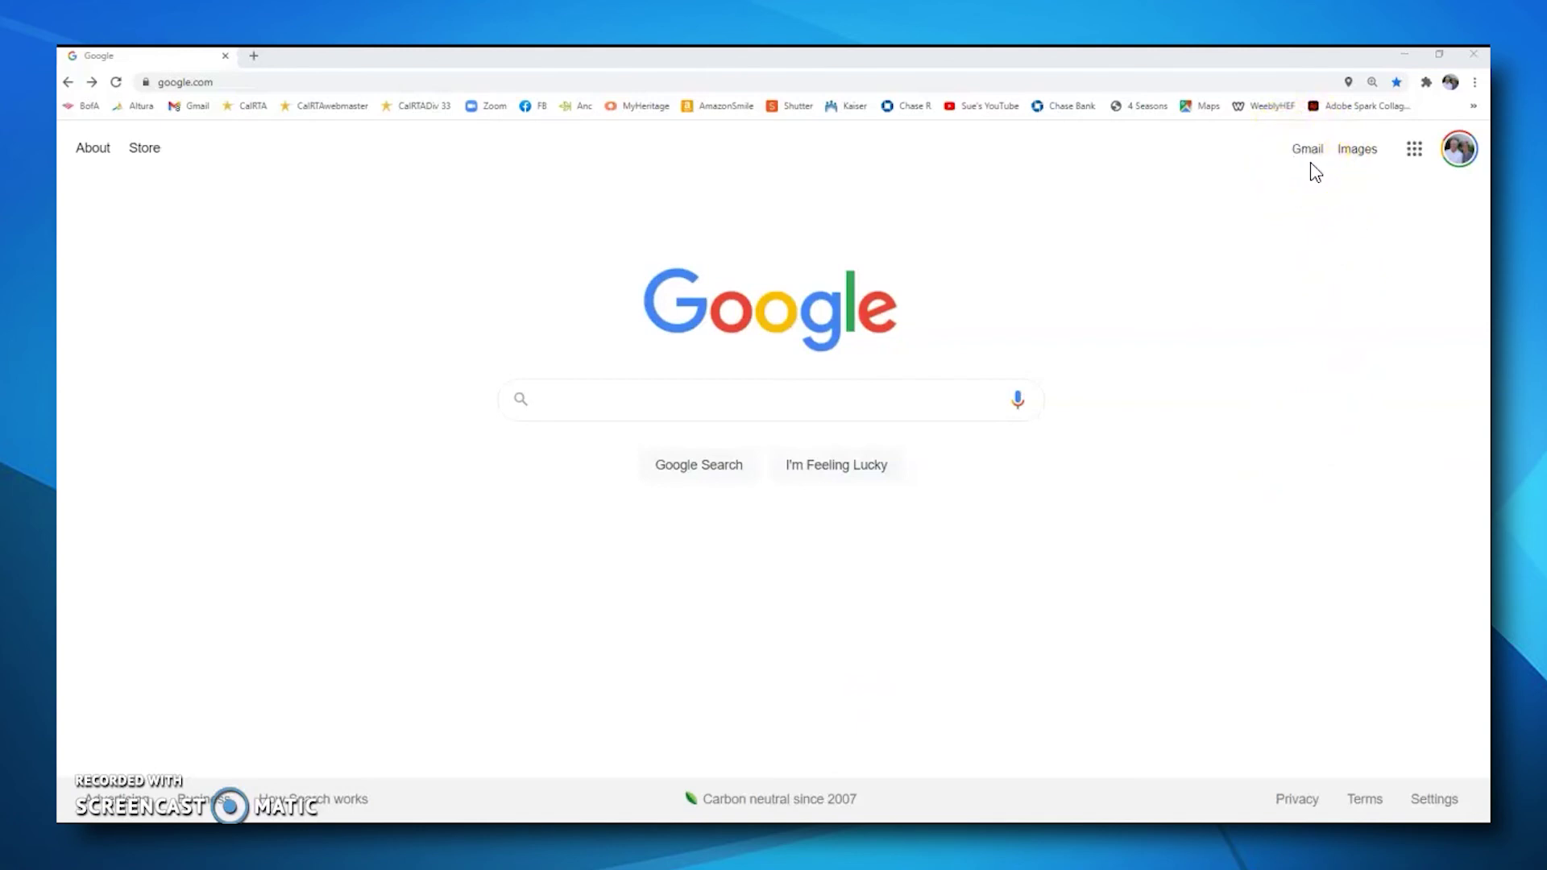
{"action": "left_click", "coordinate": [1420, 158]}
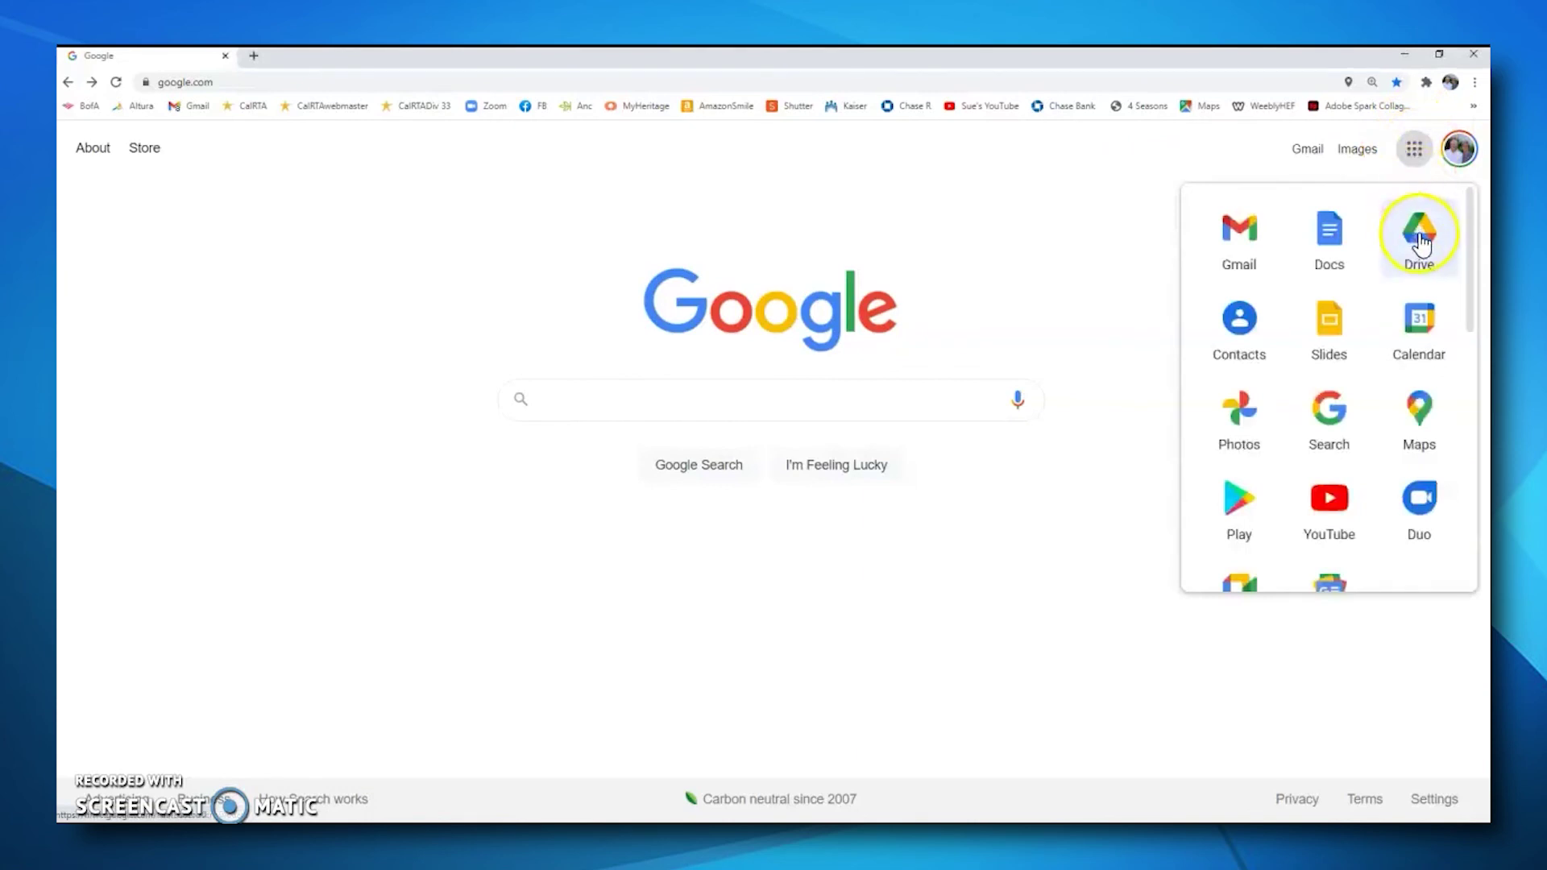
{"action": "left_click", "coordinate": [1416, 238]}
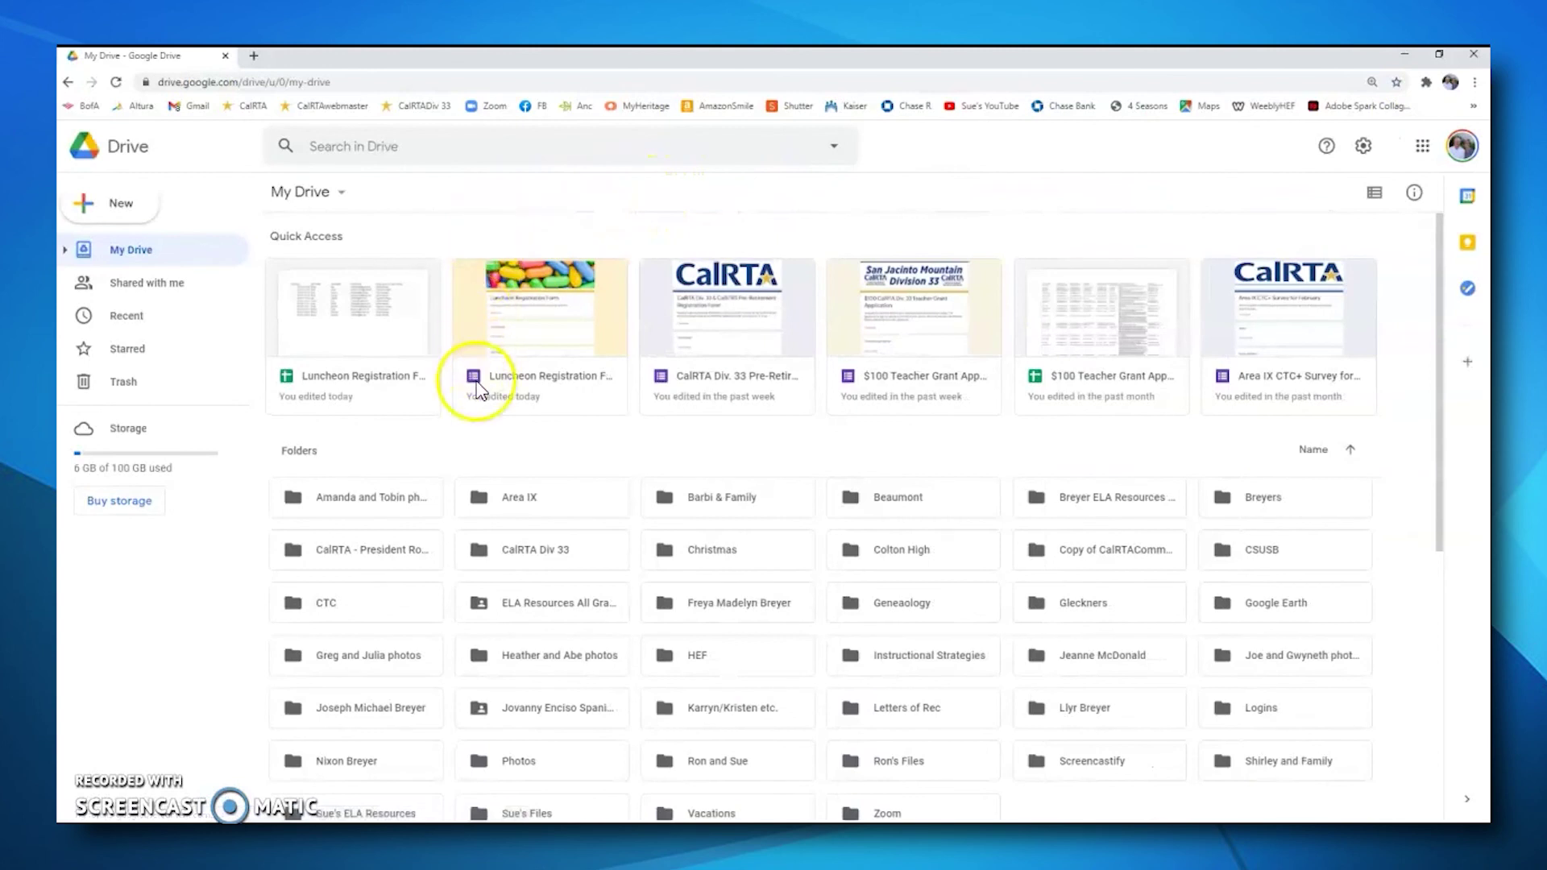
Open the Luncheon Registration Form from Google Drive and display the responses it has collected.
{"action": "left_click", "coordinate": [548, 322]}
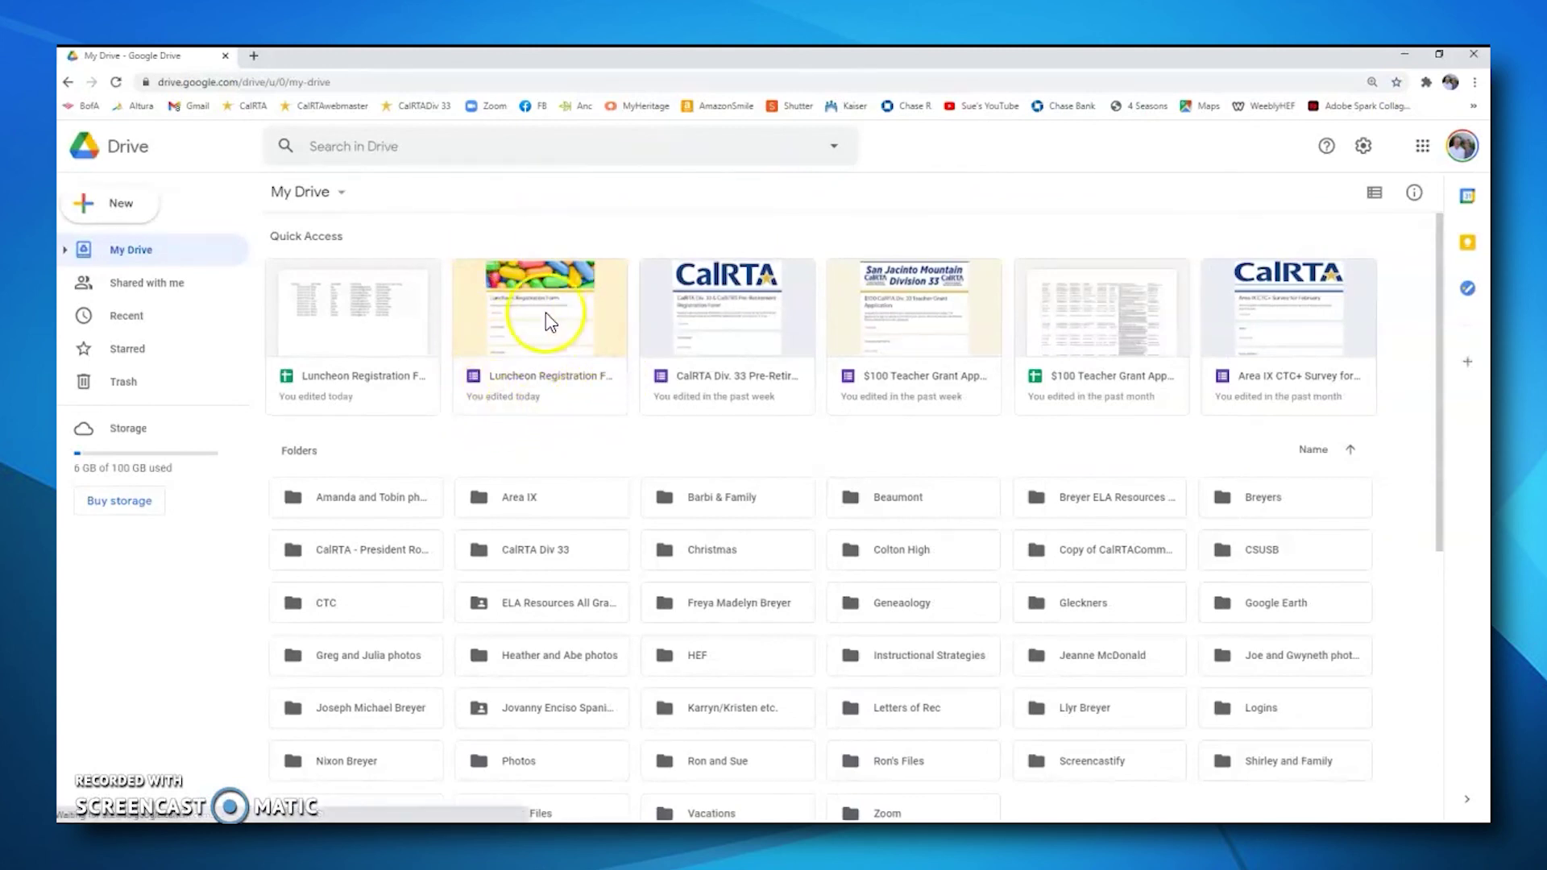
{"action": "left_click", "coordinate": [560, 353]}
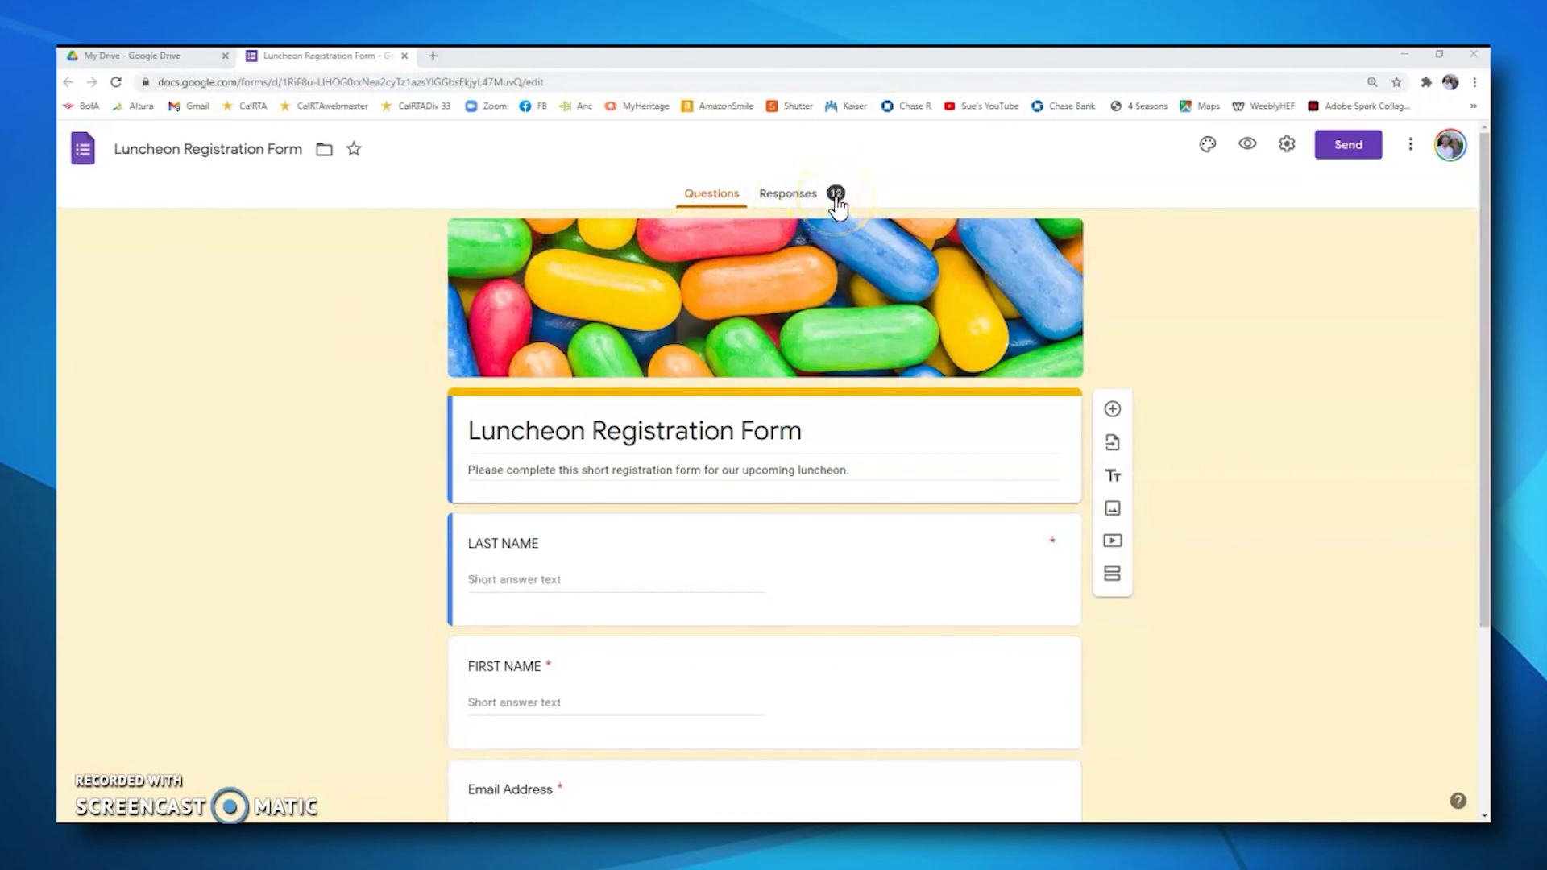
{"action": "left_click", "coordinate": [786, 200]}
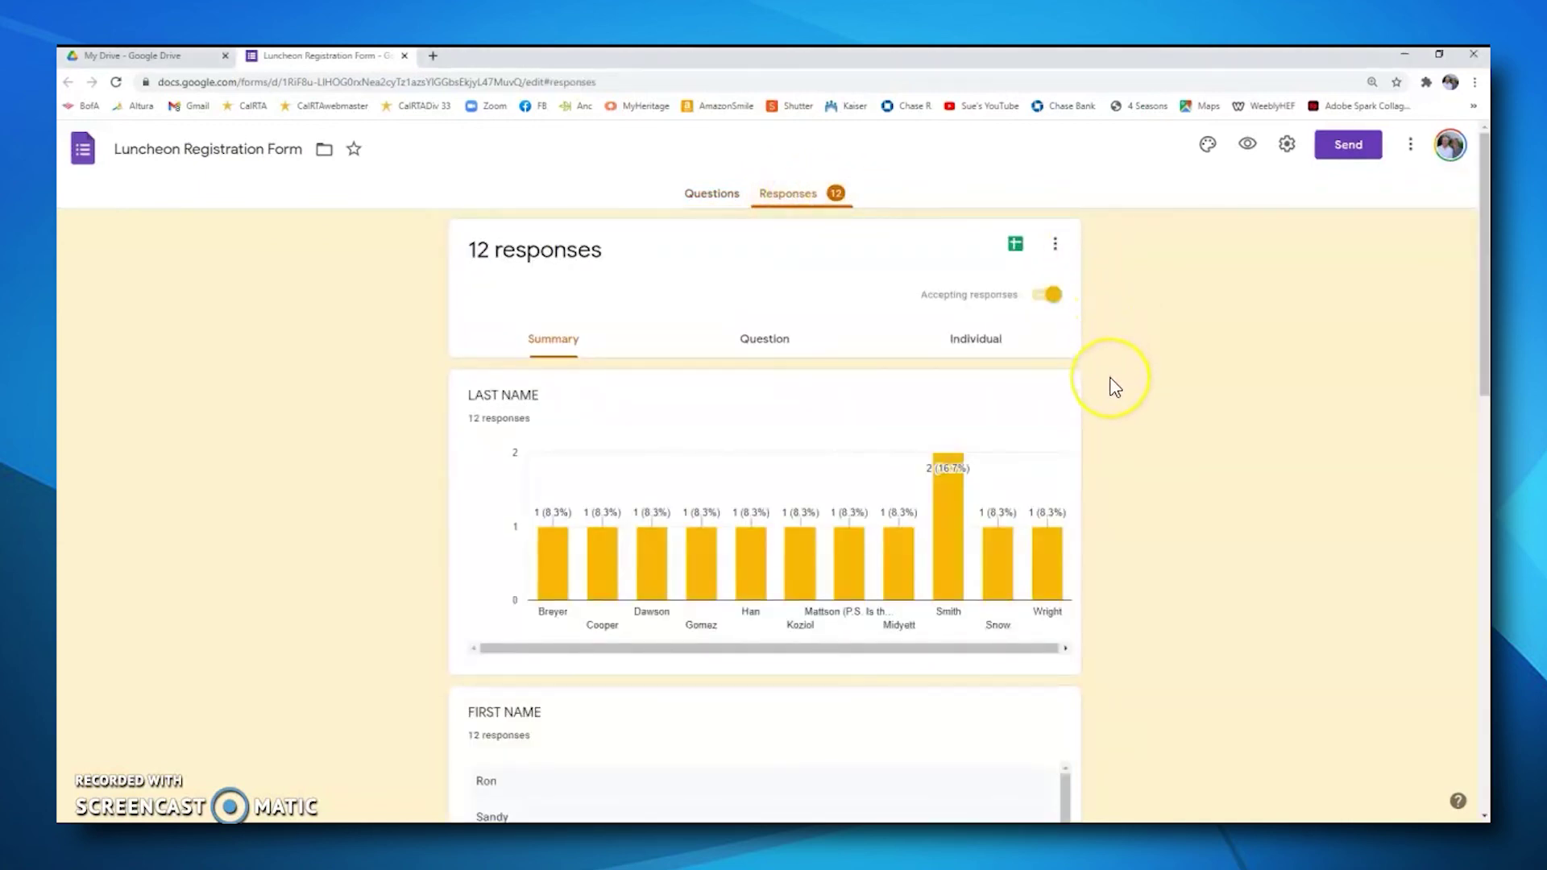
Look through the response summary, covering last names, first names, email addresses and the entrée choice chart.
{"action": "scroll", "coordinate": [1117, 399], "scroll_direction": "down", "scroll_amount": 1}
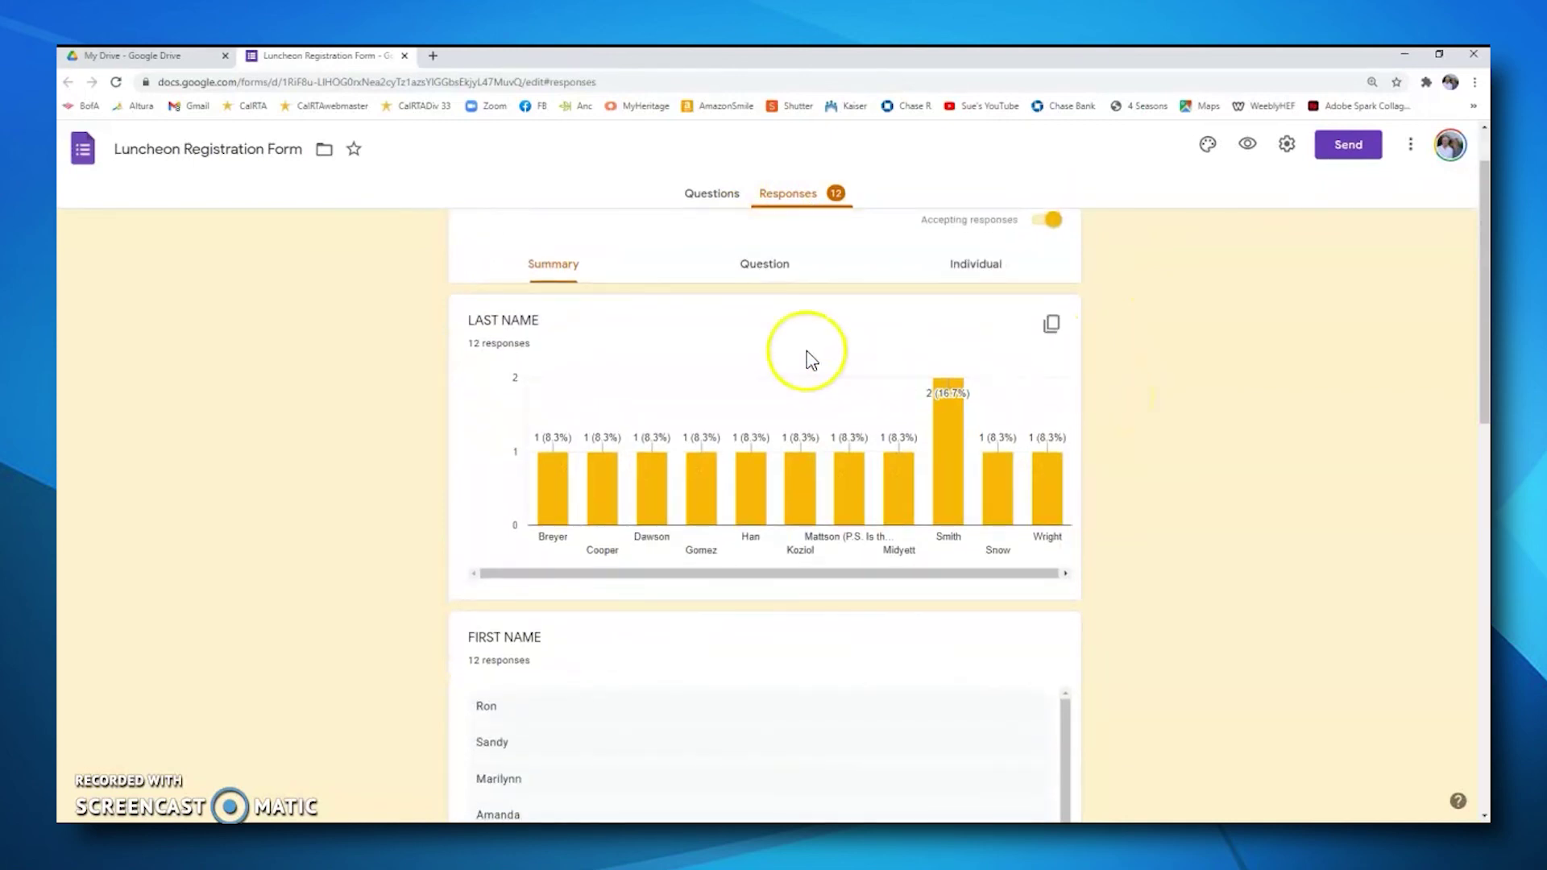
{"action": "scroll", "coordinate": [438, 487], "scroll_direction": "down", "scroll_amount": 4}
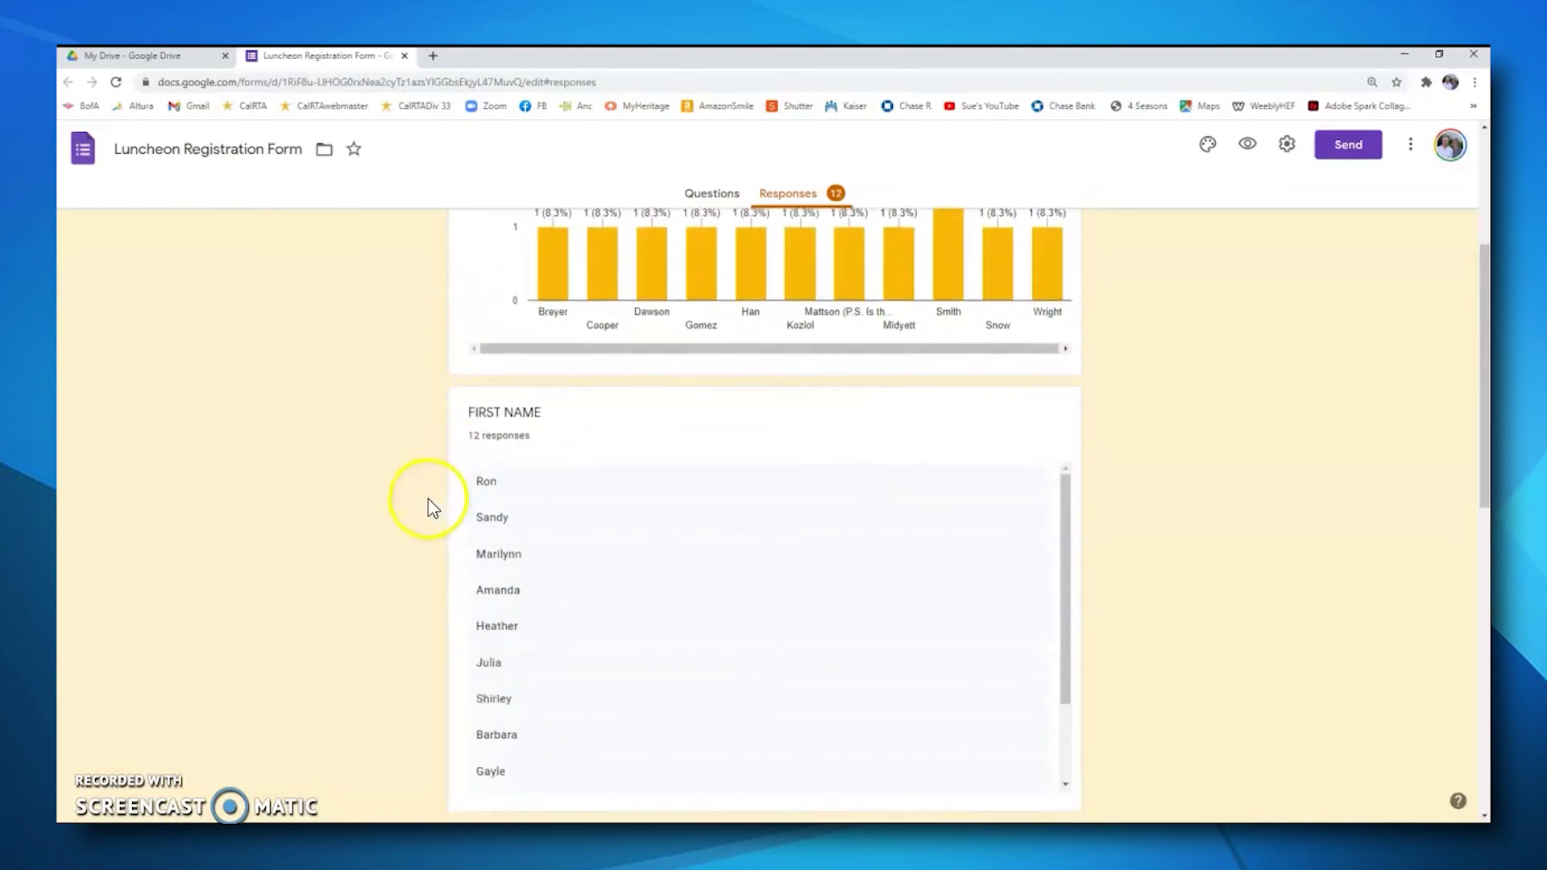
{"action": "scroll", "coordinate": [433, 510], "scroll_direction": "down", "scroll_amount": 9}
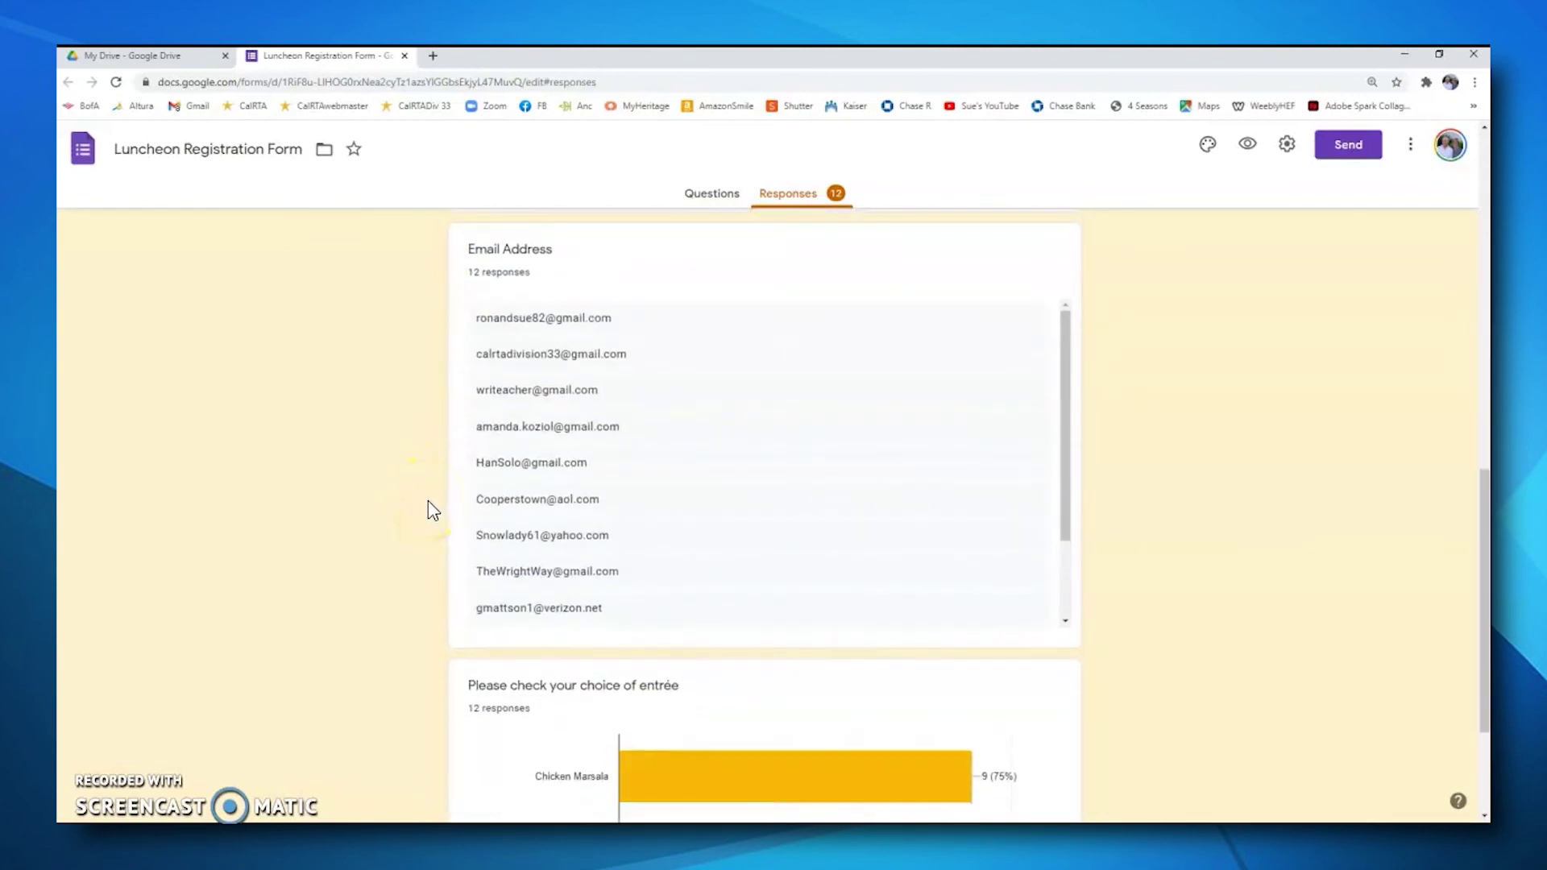
{"action": "scroll", "coordinate": [427, 520], "scroll_direction": "down", "scroll_amount": 1}
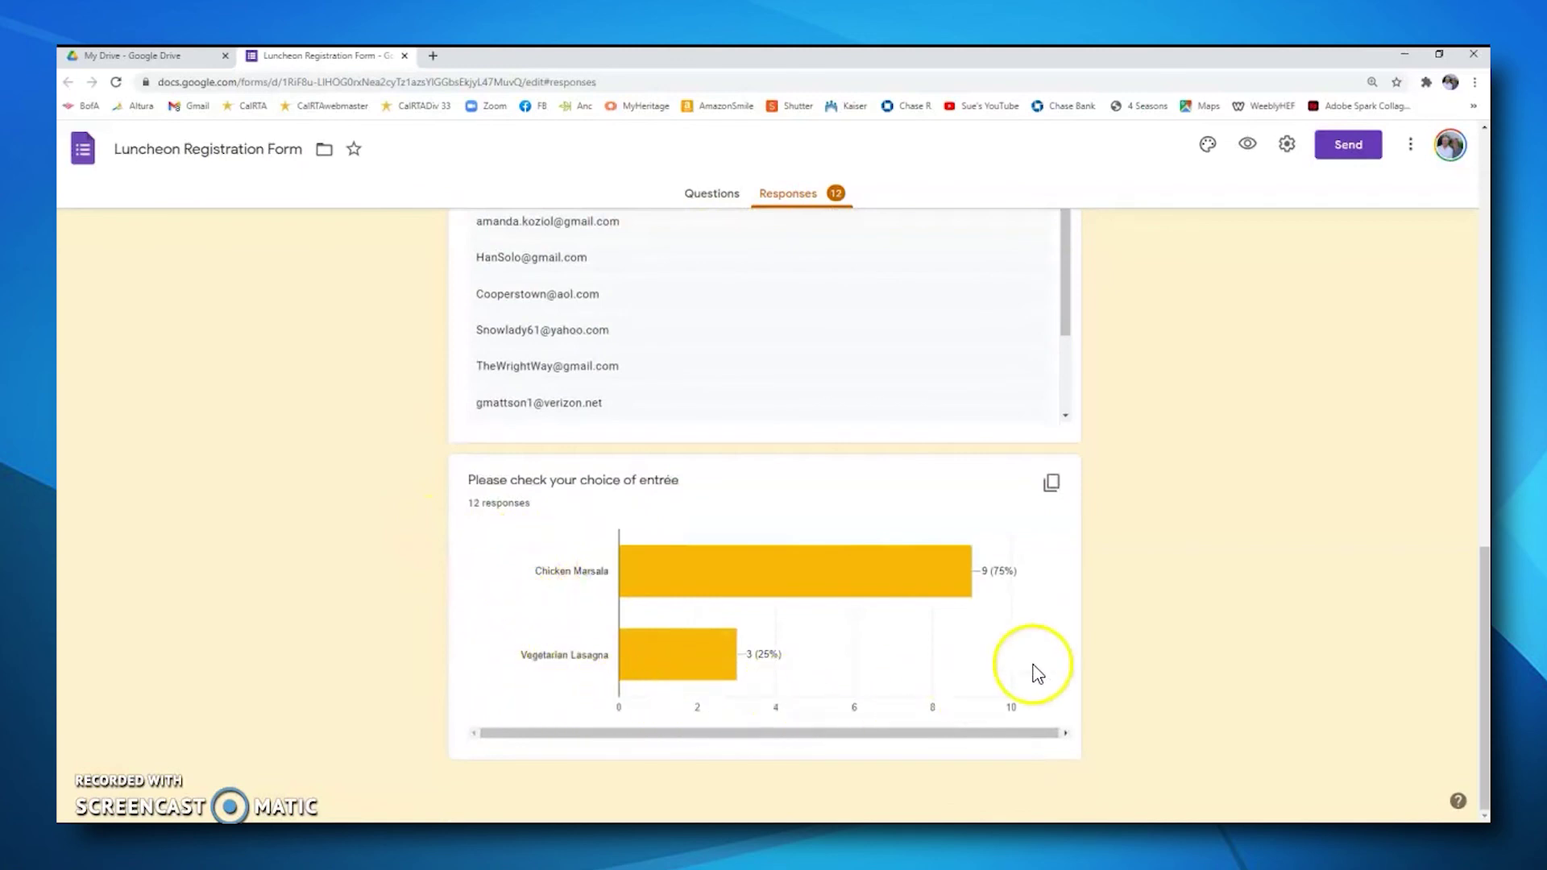
{"action": "scroll", "coordinate": [1125, 617], "scroll_direction": "up", "scroll_amount": 12}
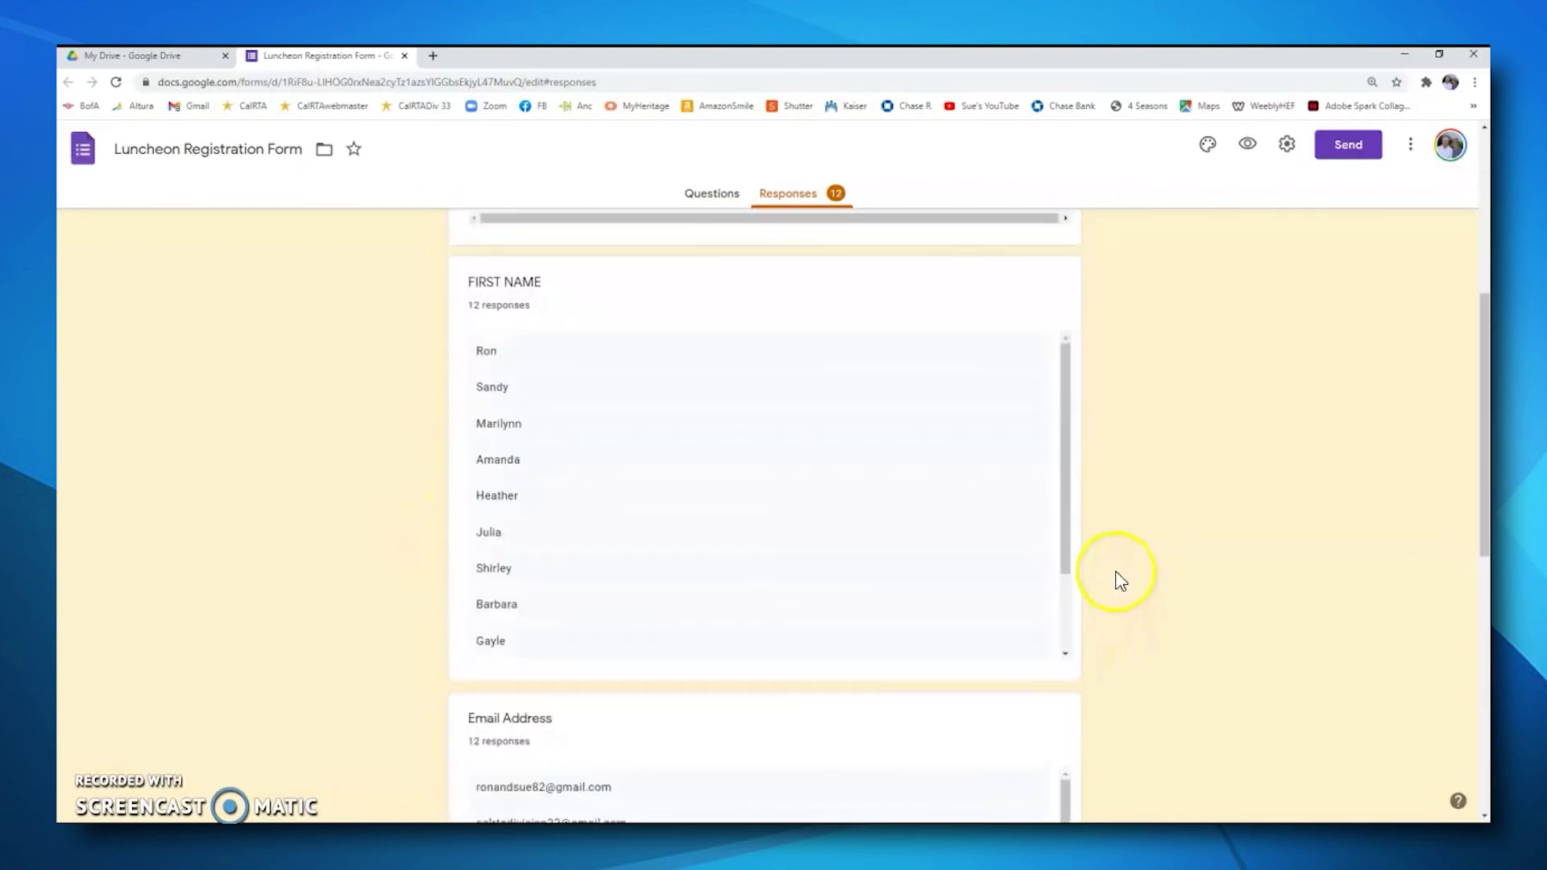
{"action": "scroll", "coordinate": [1121, 580], "scroll_direction": "up", "scroll_amount": 1}
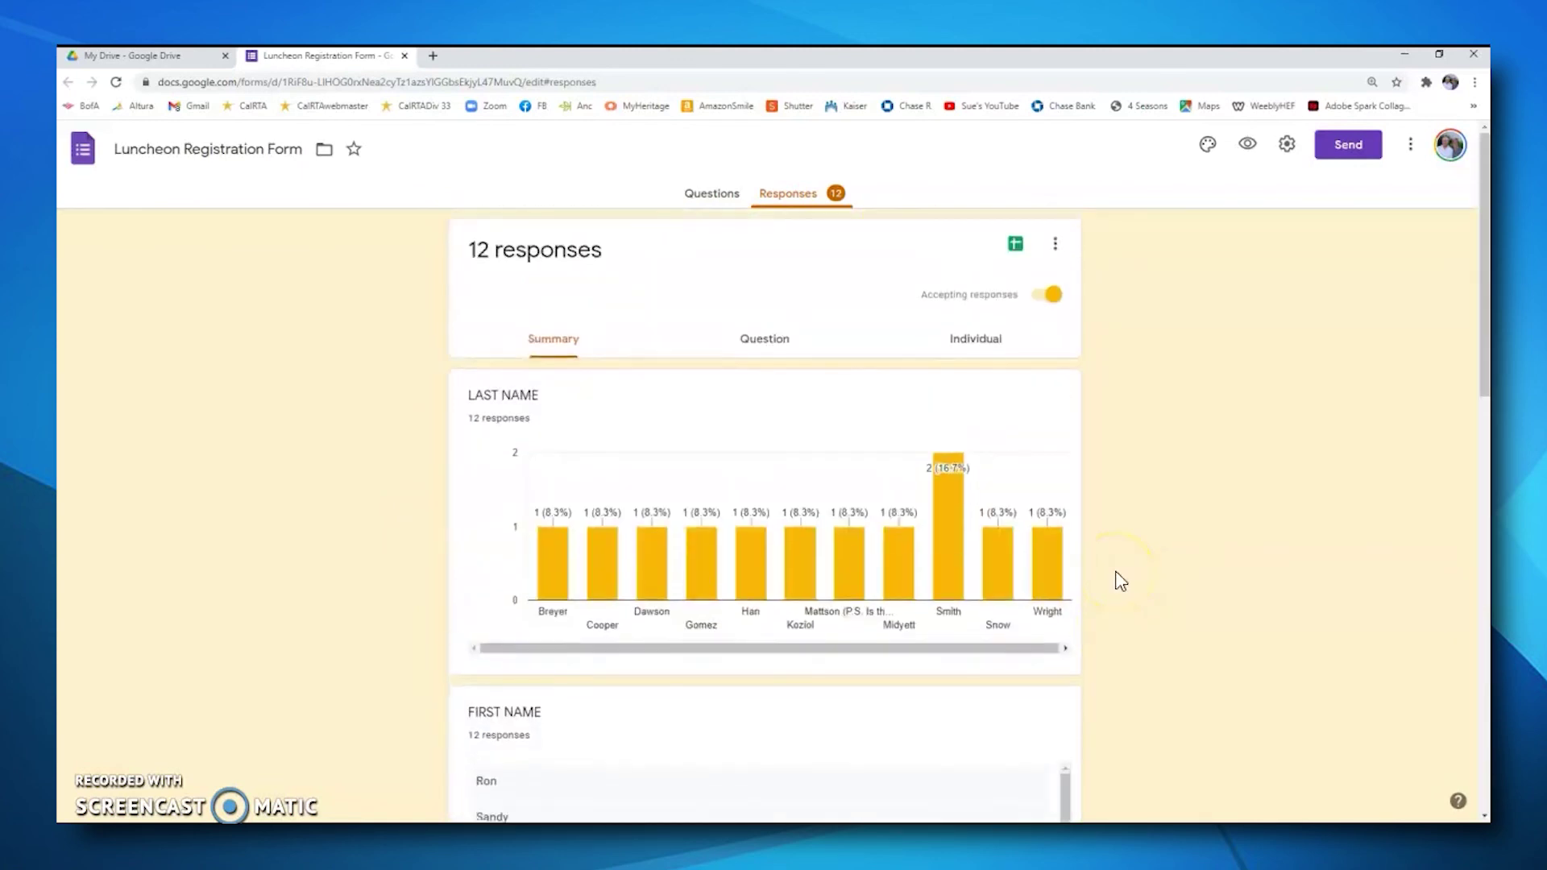
Show the responses individually and review the first respondent's complete submission, including the entrée choice.
{"action": "left_click", "coordinate": [974, 345]}
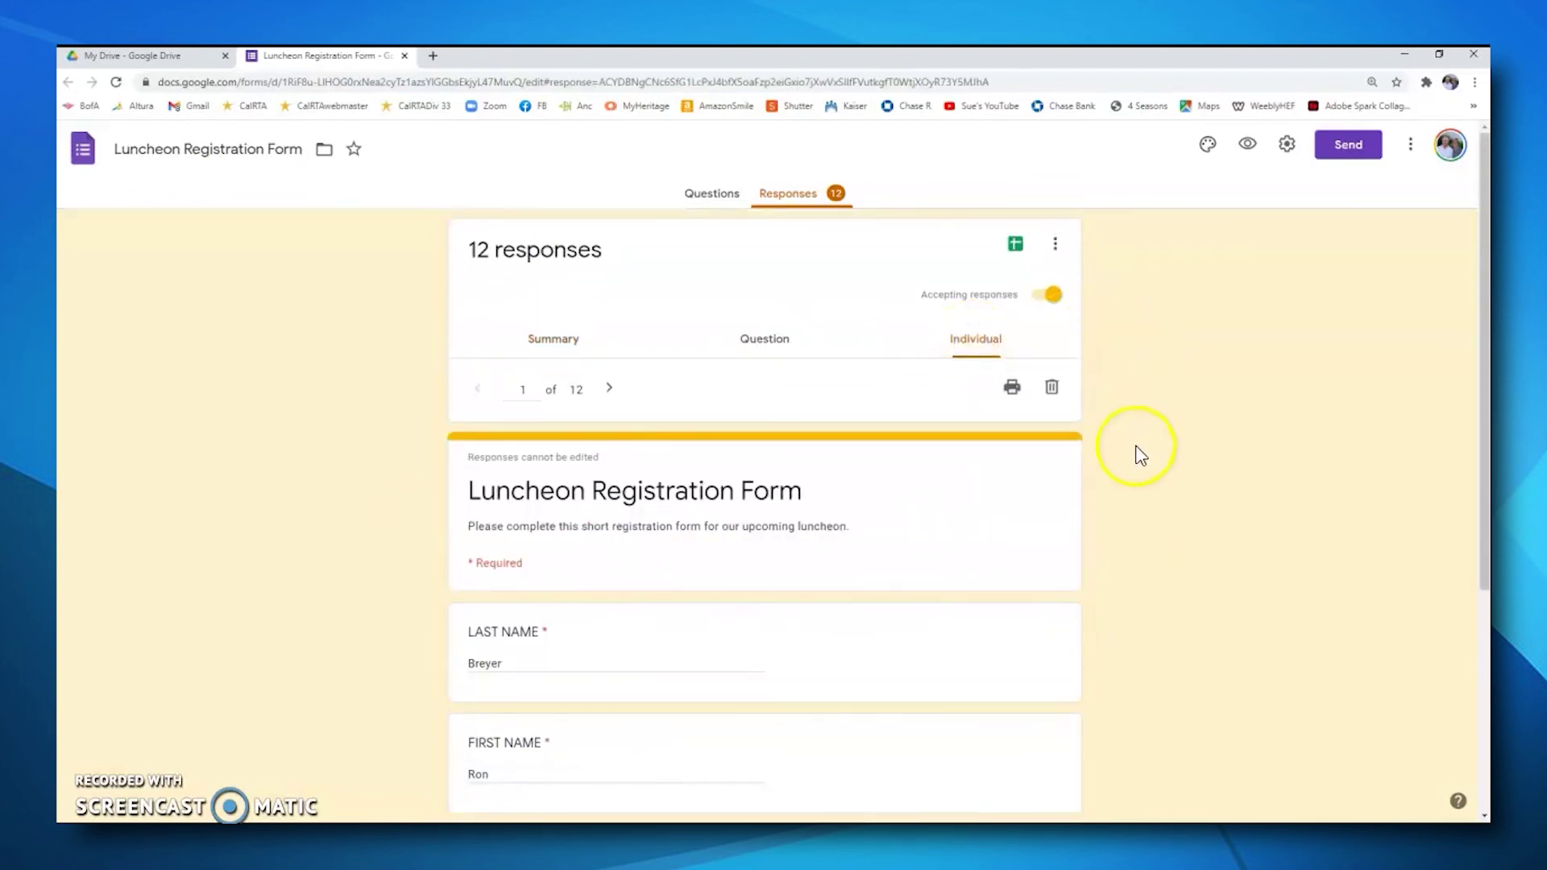
{"action": "scroll", "coordinate": [1138, 454], "scroll_direction": "down", "scroll_amount": 2}
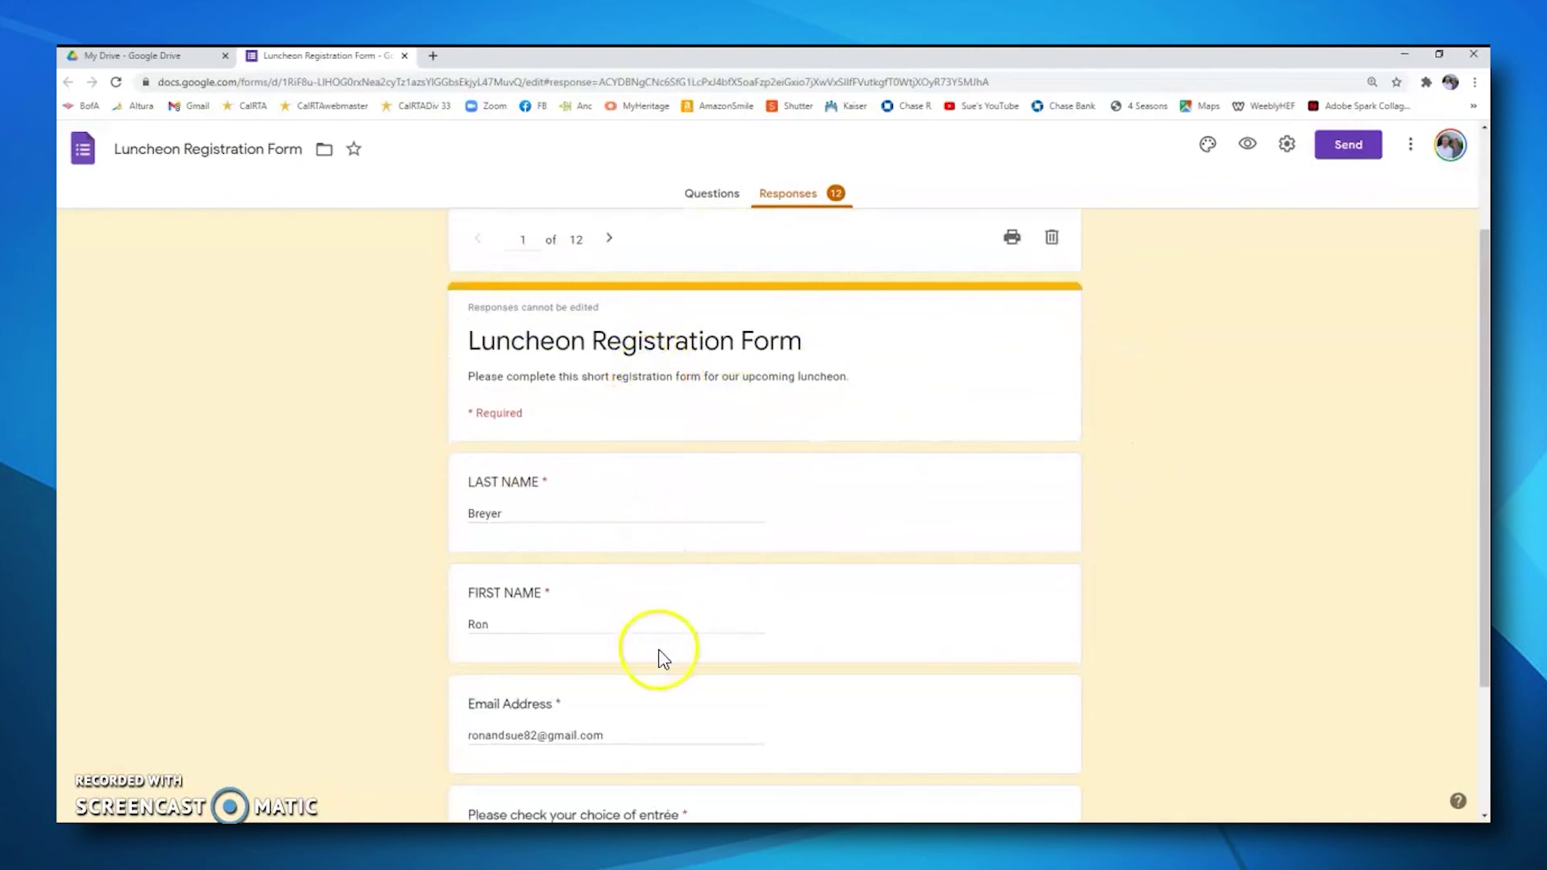
{"action": "scroll", "coordinate": [1119, 481], "scroll_direction": "down", "scroll_amount": 2}
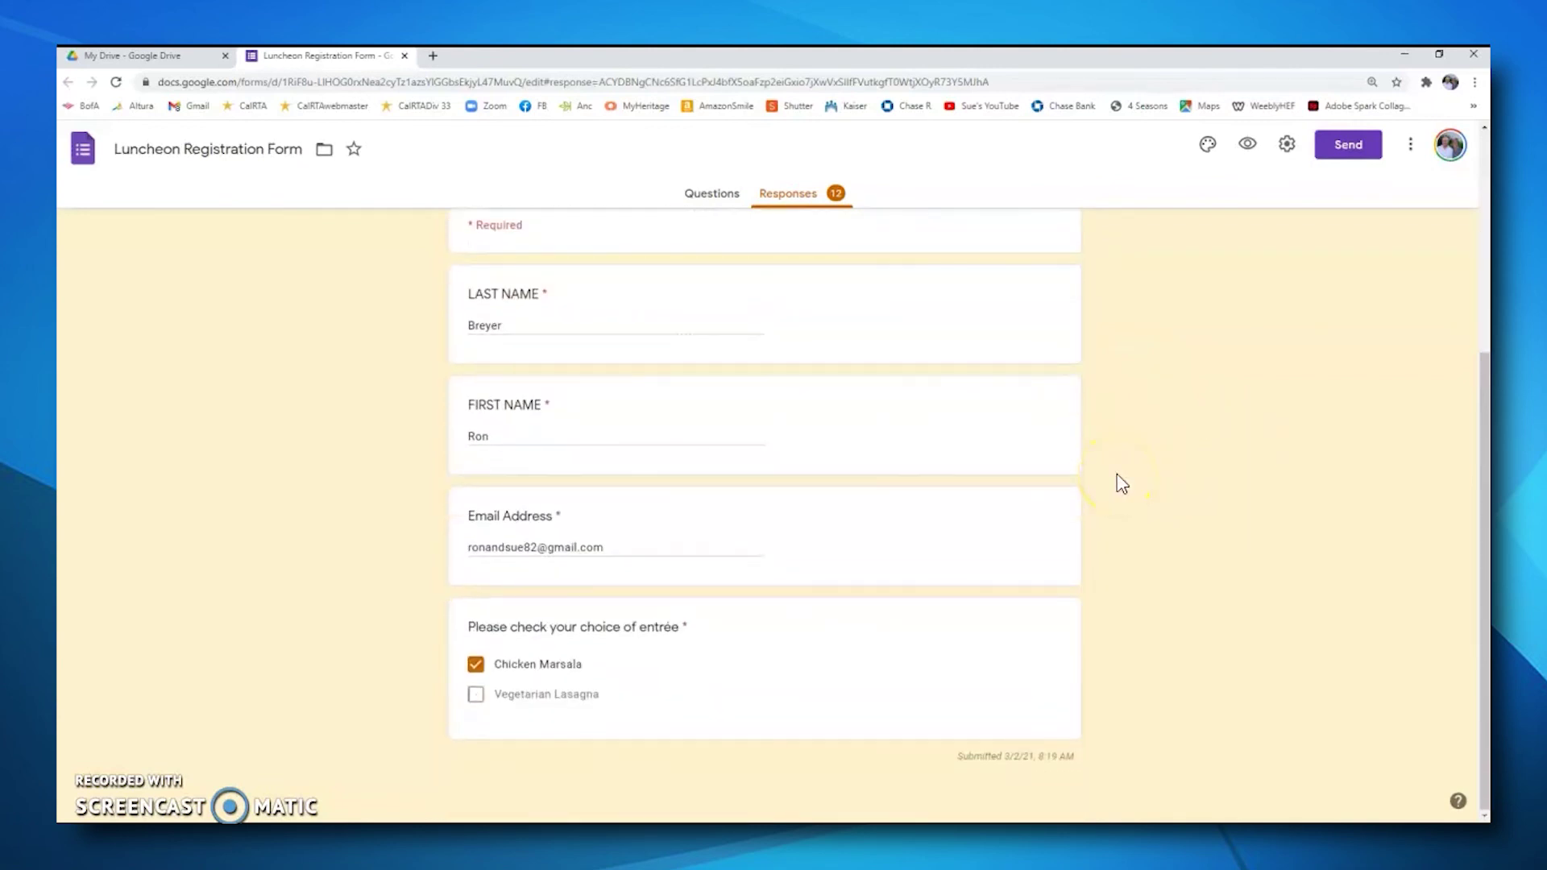
{"action": "scroll", "coordinate": [1117, 484], "scroll_direction": "up", "scroll_amount": 4}
{"action": "left_click", "coordinate": [976, 348]}
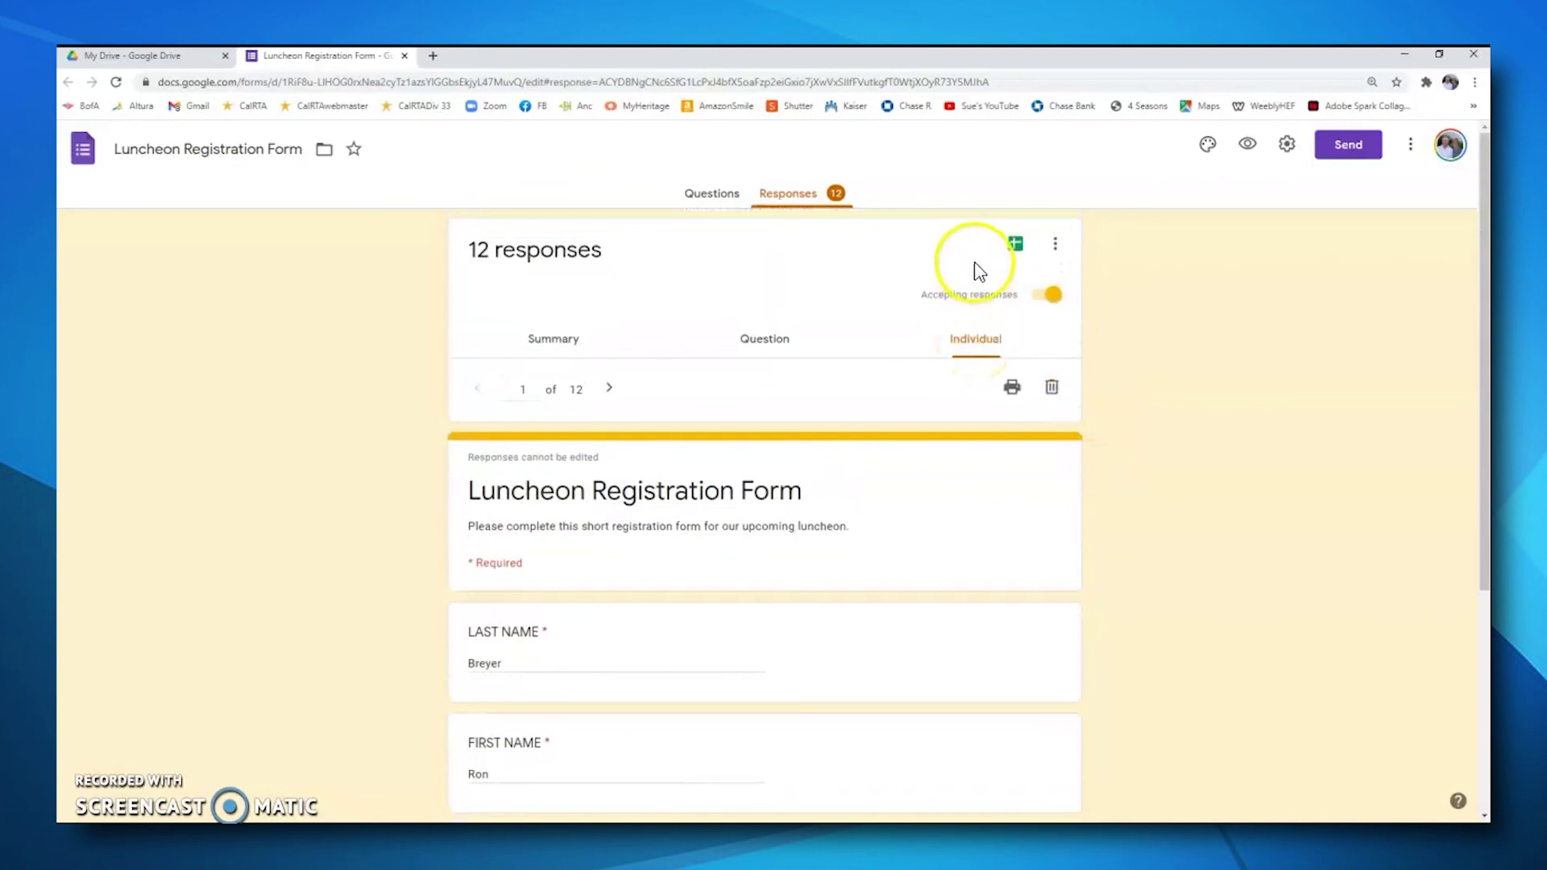
View the luncheon form's responses as a spreadsheet in Google Sheets.
{"action": "left_click", "coordinate": [1018, 252]}
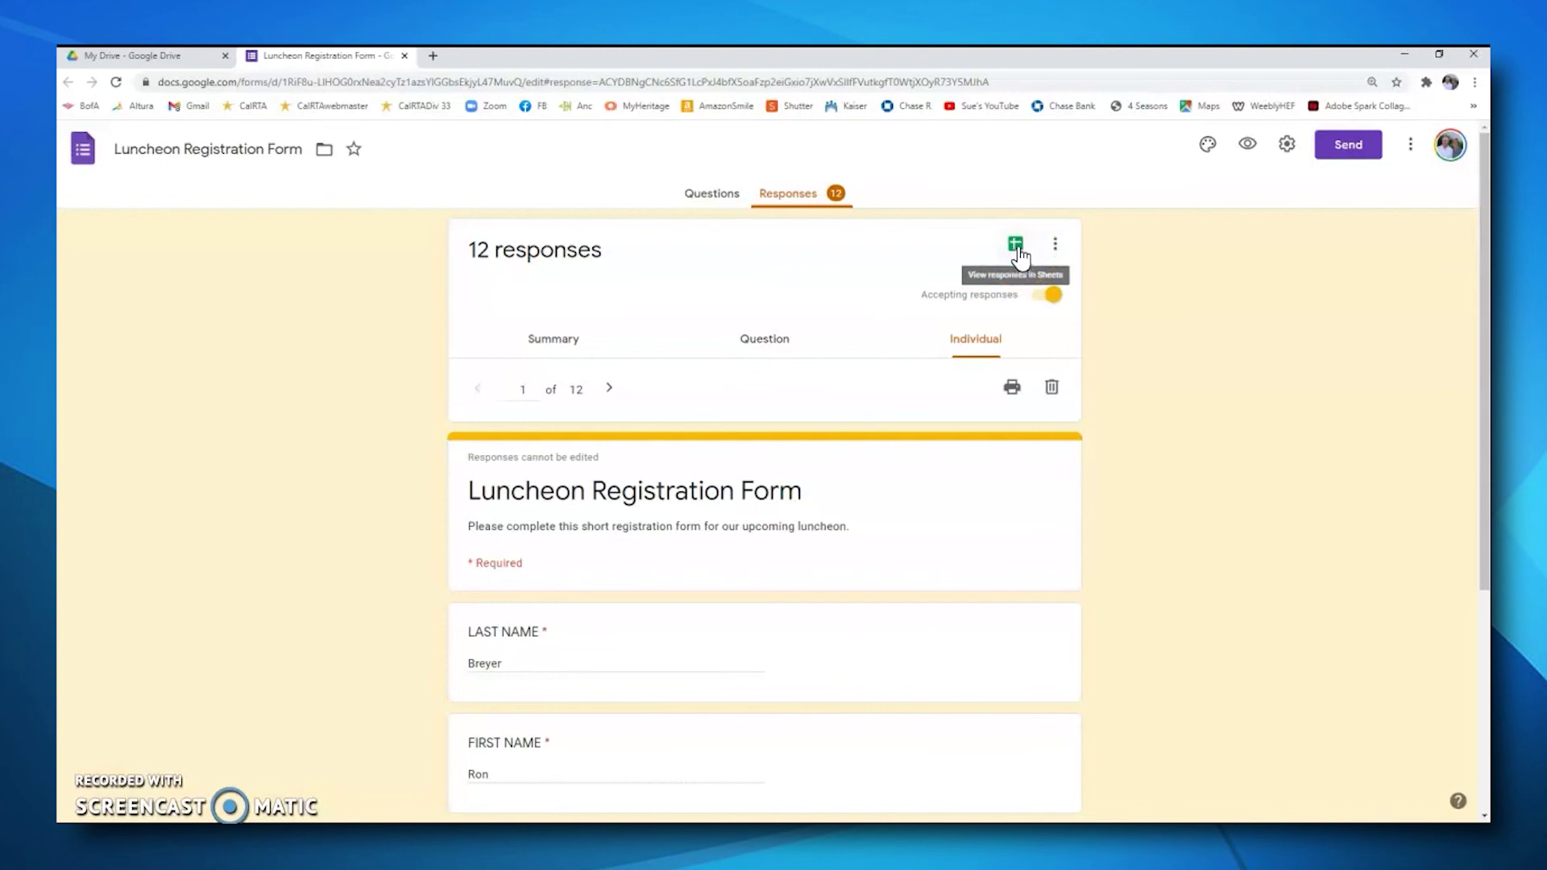
{"action": "left_click", "coordinate": [1017, 245]}
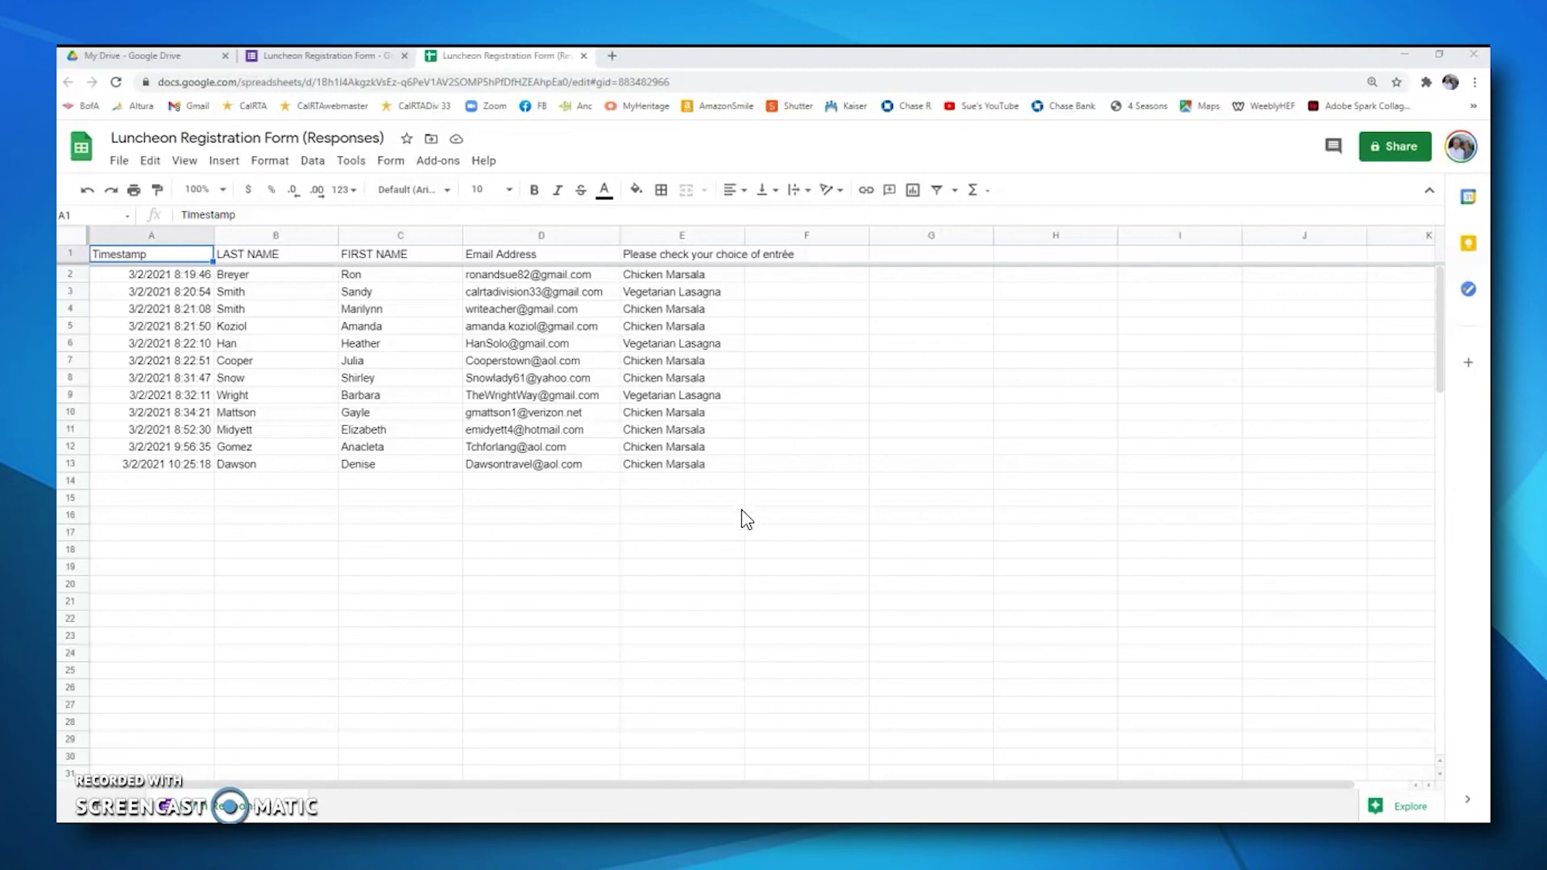
{"action": "left_click", "coordinate": [93, 794]}
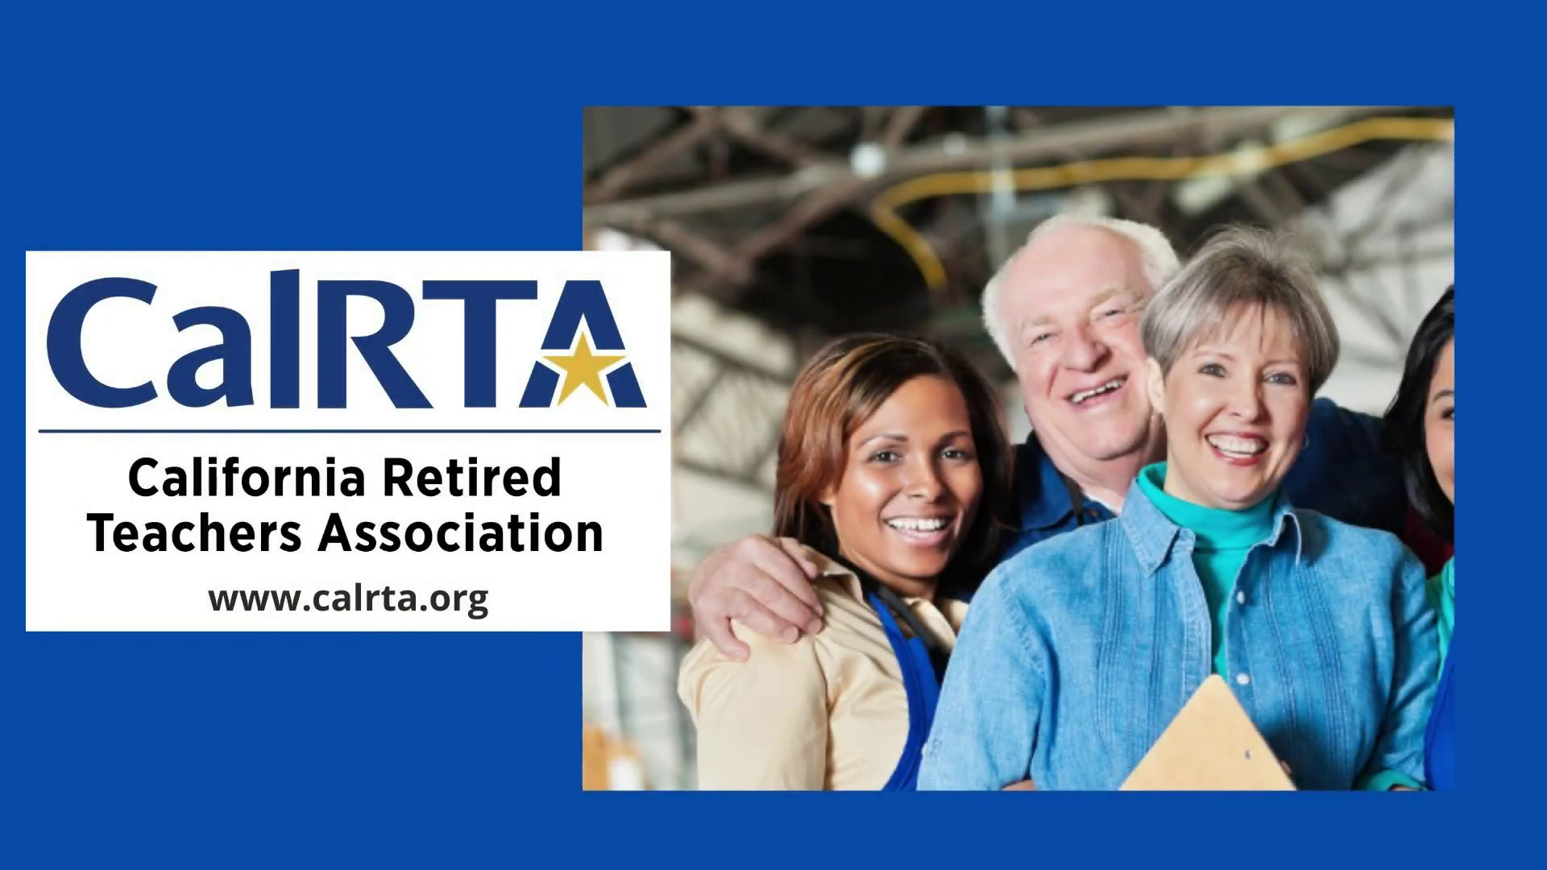